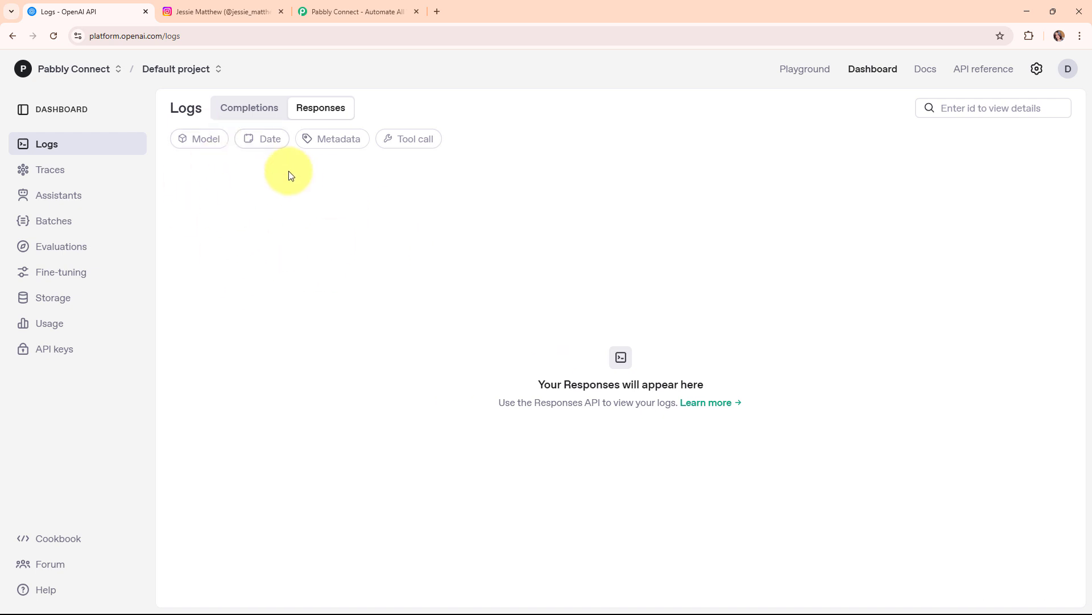
# Step: Switch to the Instagram profile and view the published morning workout post and its caption
pyautogui.click(212, 11)
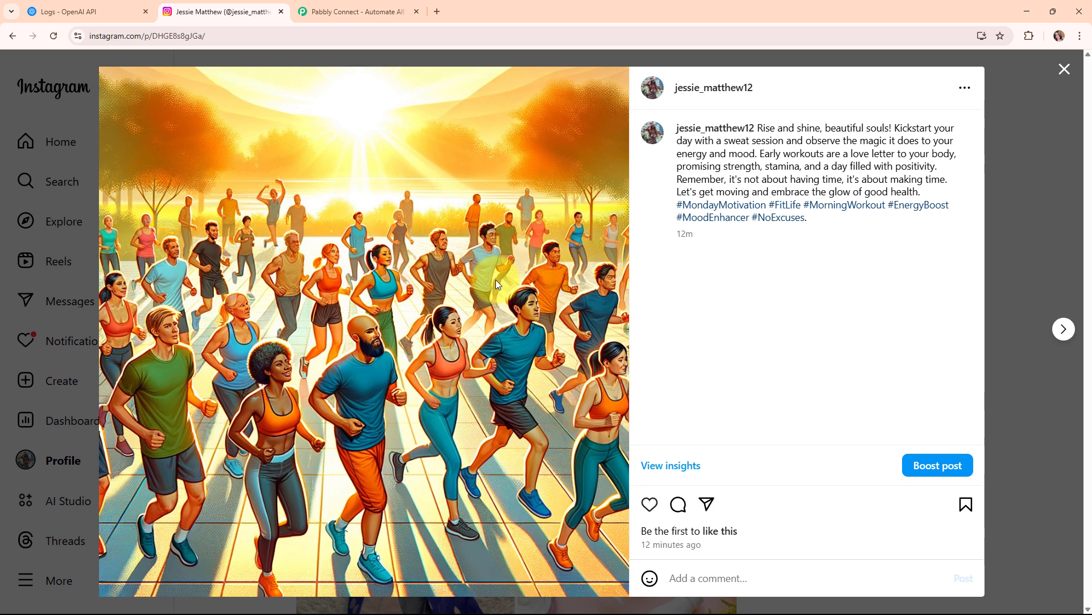
pyautogui.click(85, 10)
pyautogui.click(199, 4)
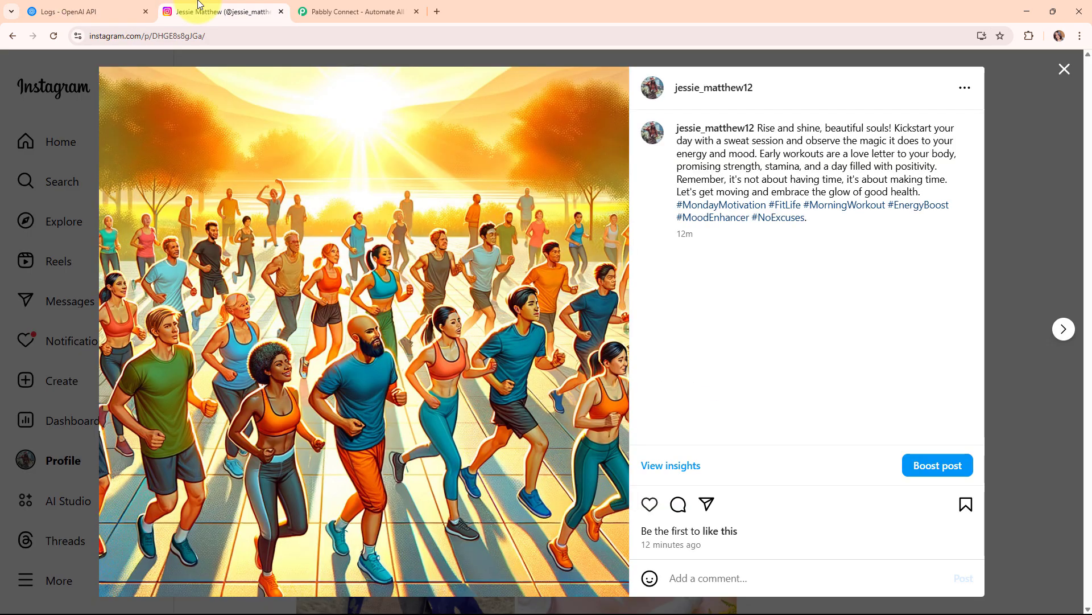
# Step: Switch to the Pabbly Connect website, sign in and open Pabbly Connect from the list of Pabbly apps
pyautogui.click(353, 6)
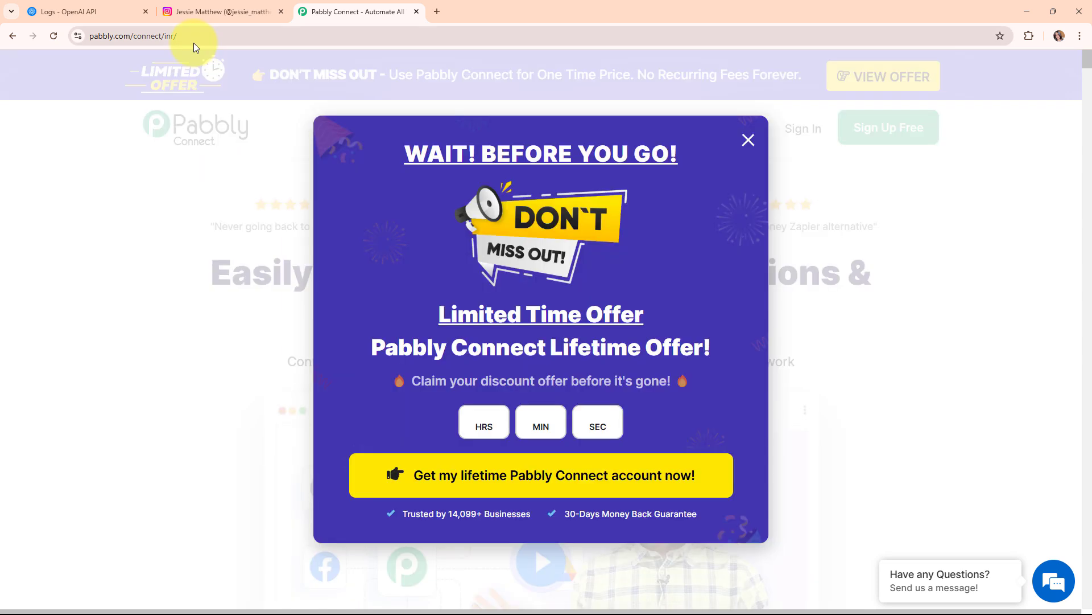
pyautogui.click(194, 40)
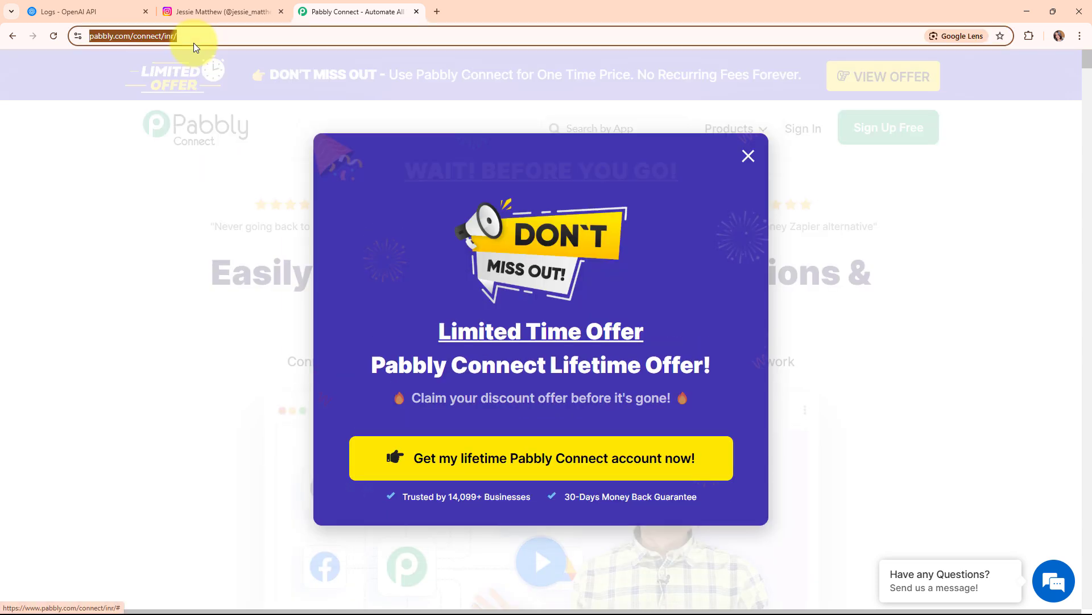
pyautogui.click(748, 156)
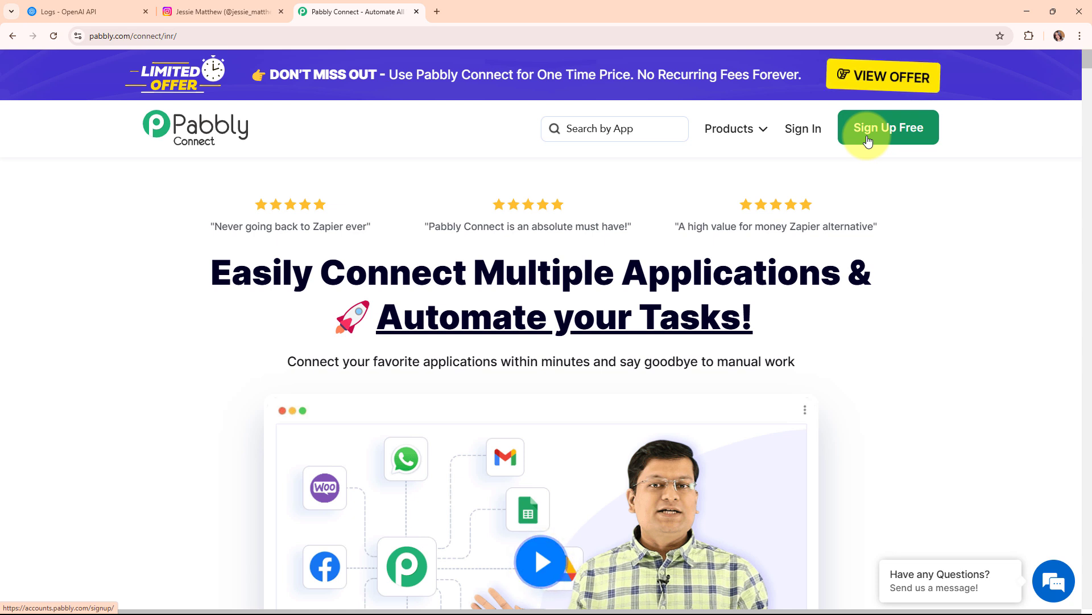
pyautogui.click(808, 139)
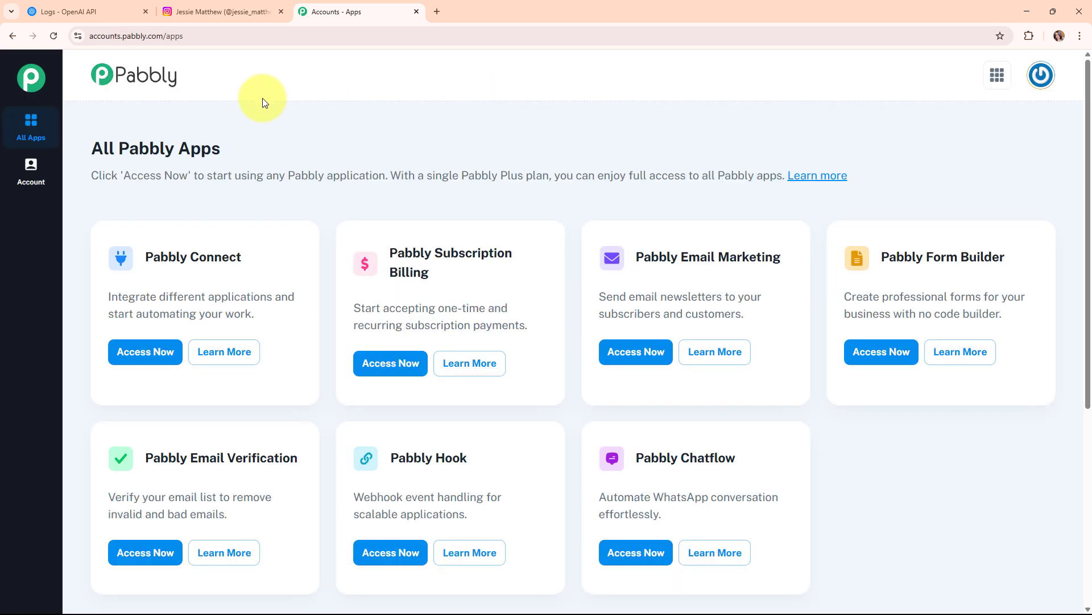
pyautogui.tripleClick(158, 148)
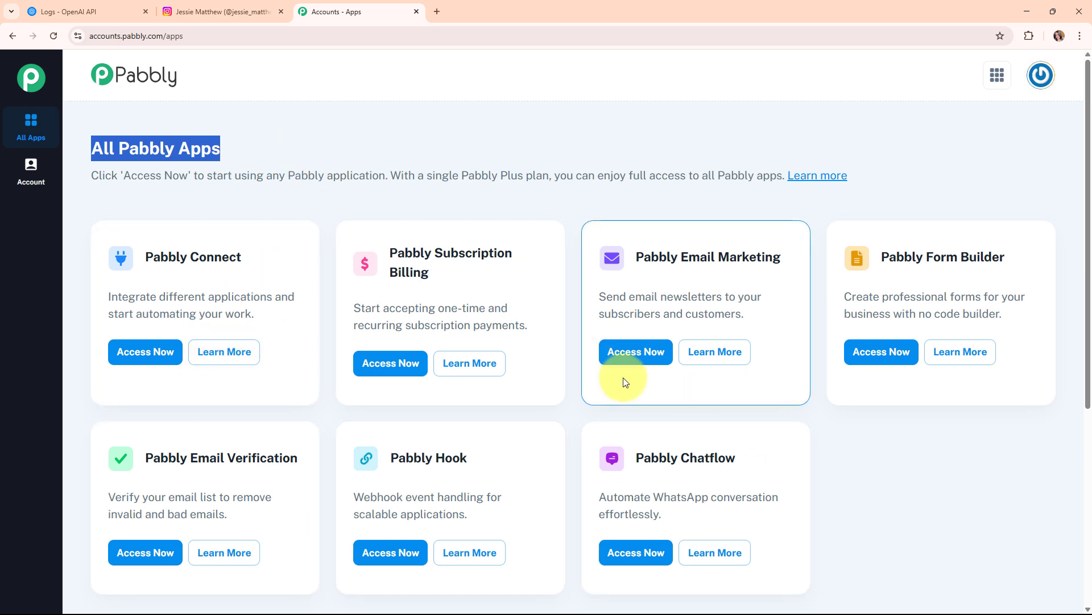
pyautogui.click(145, 356)
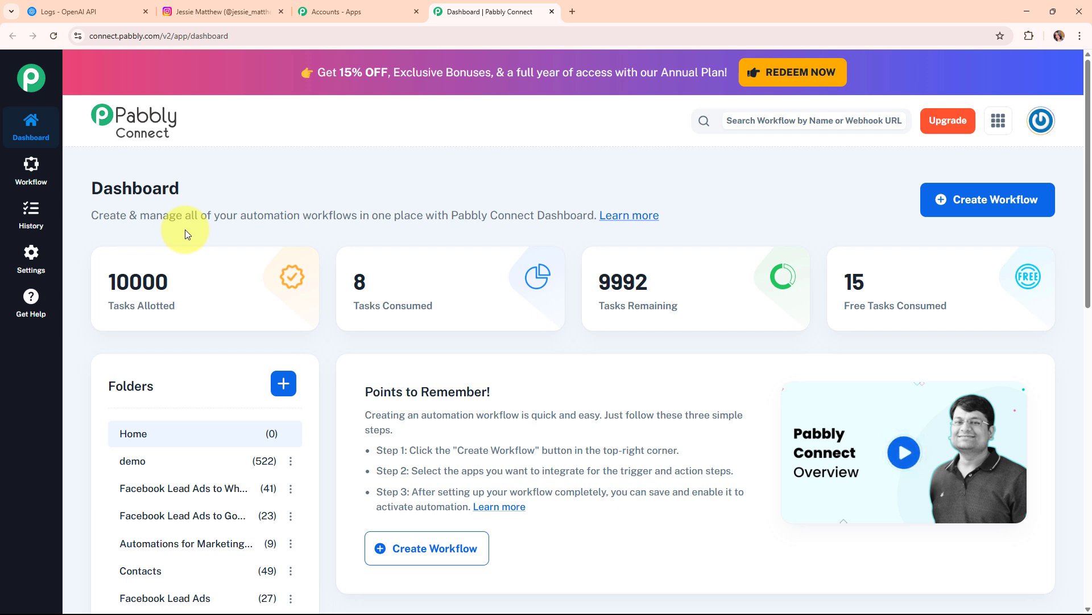
# Step: Start a new workflow named "Use AI Agent to Automatically Create and Share Instagram Post" and select the Automations folder for it
pyautogui.click(1004, 205)
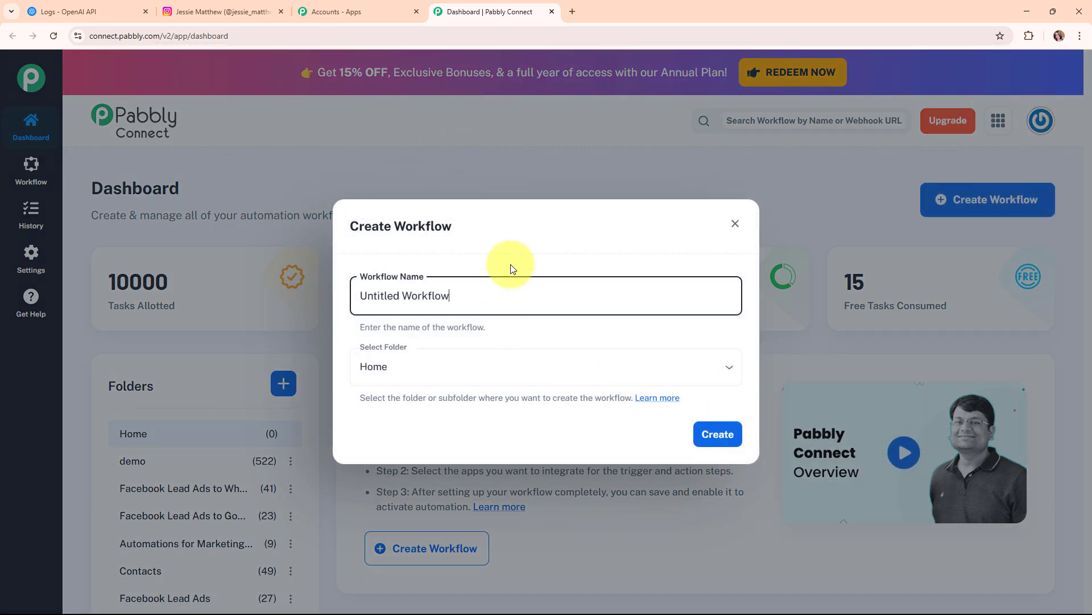
pyautogui.moveTo(476, 294); pyautogui.dragTo(267, 299)
pyautogui.press('BackSpace')
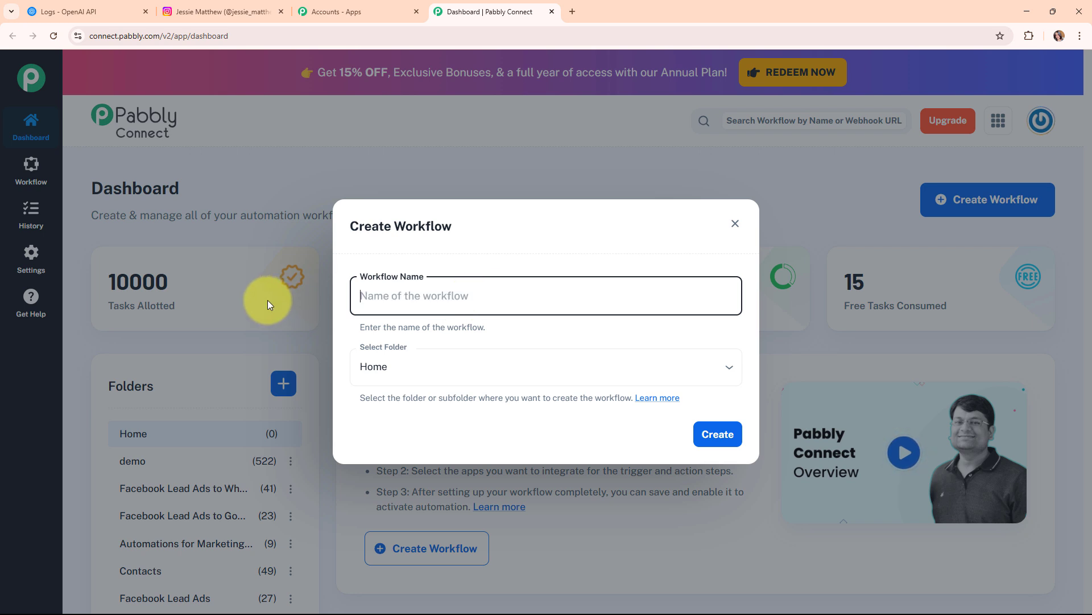
pyautogui.write('Use AI Agent to Automatically Create and Share Instagram Post')
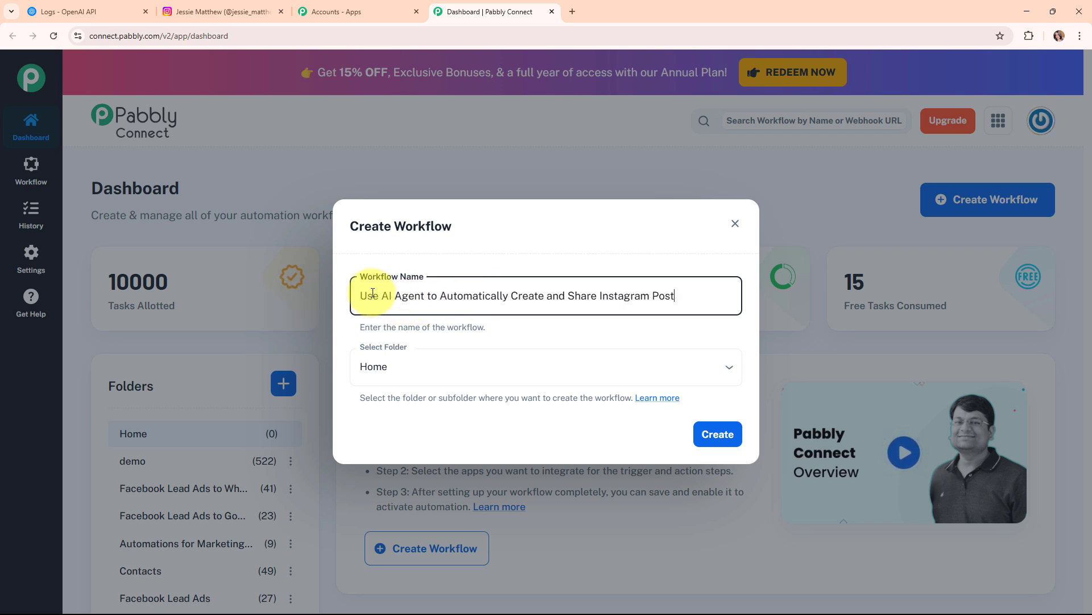
pyautogui.moveTo(301, 296); pyautogui.dragTo(698, 302)
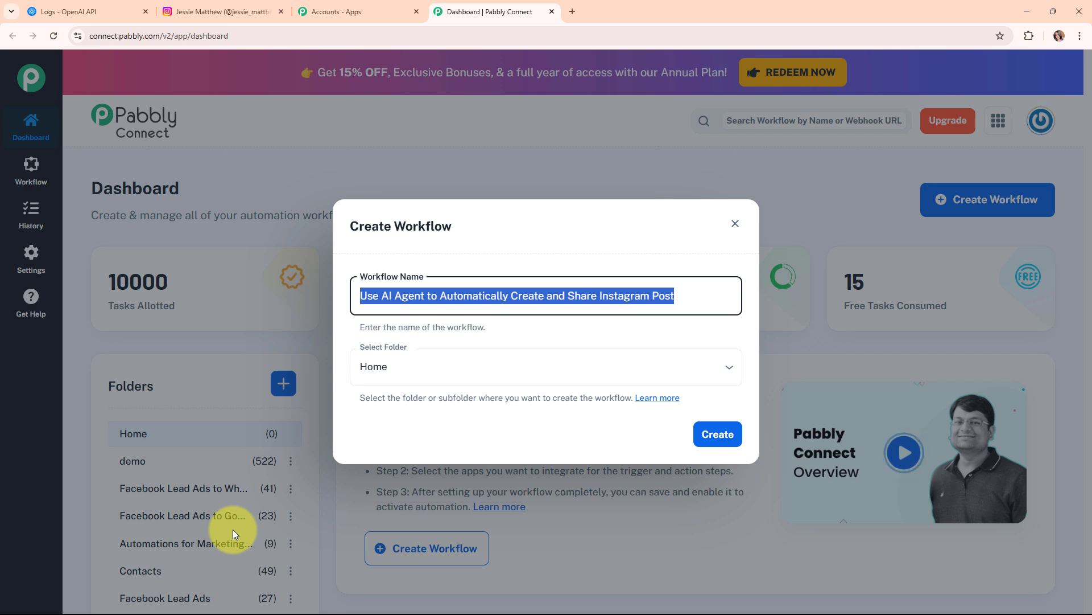
pyautogui.click(512, 377)
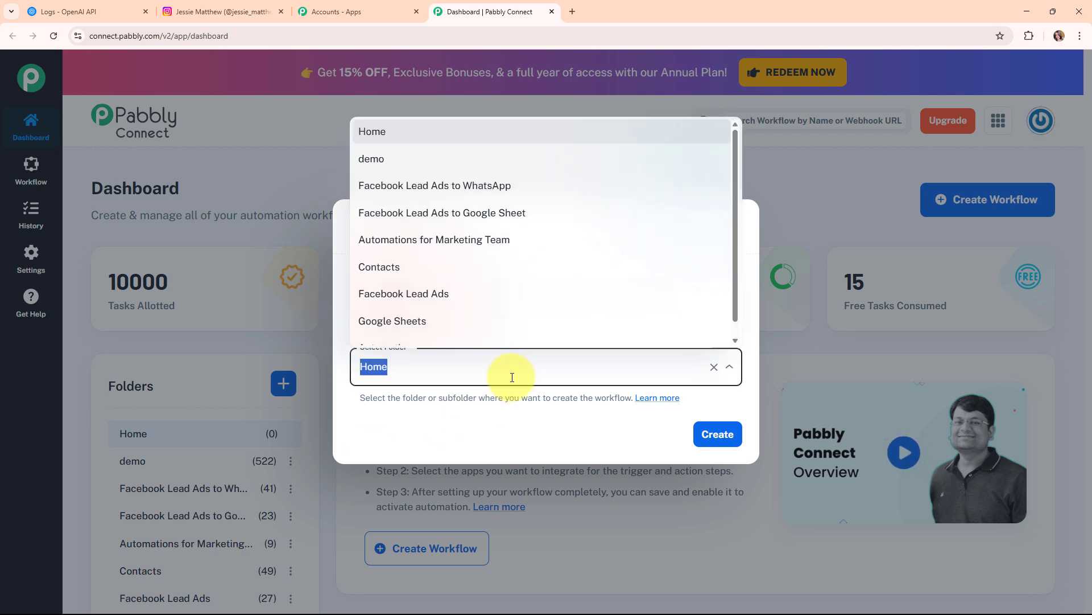
pyautogui.scroll(-1, 495, 341)
pyautogui.click(495, 333)
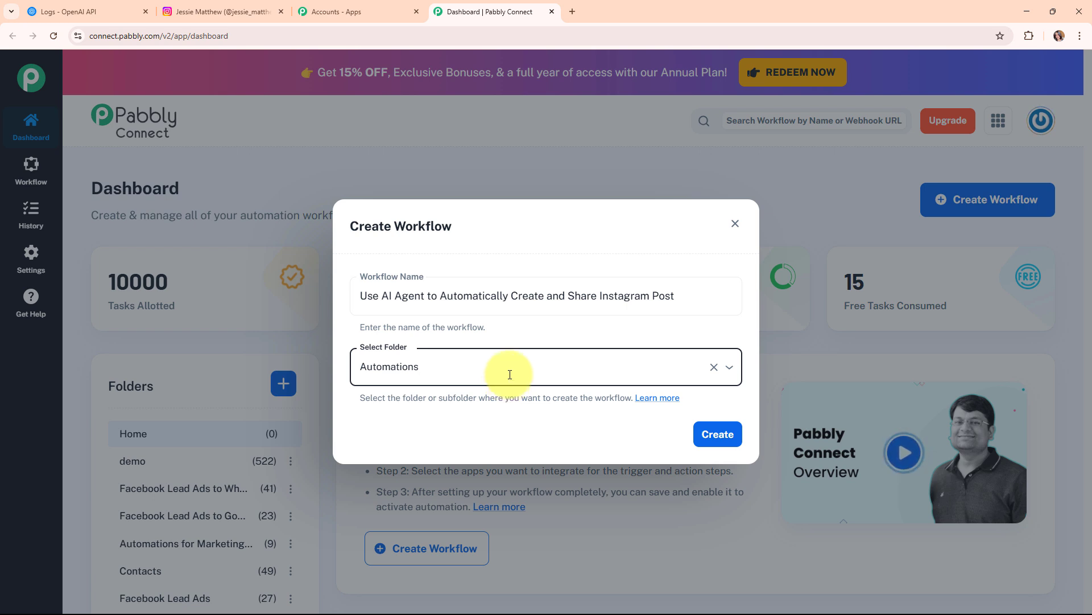
# Step: Open the help article on workflow folders, skim through its sections and close it
pyautogui.click(658, 397)
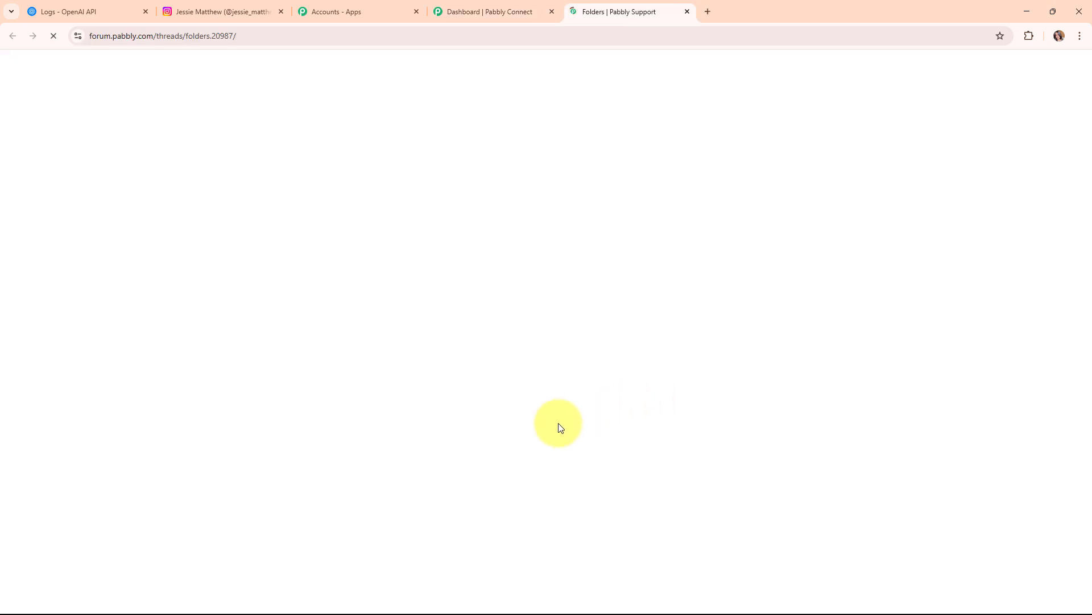
pyautogui.scroll(-3, 458, 317)
pyautogui.scroll(-8, 457, 313)
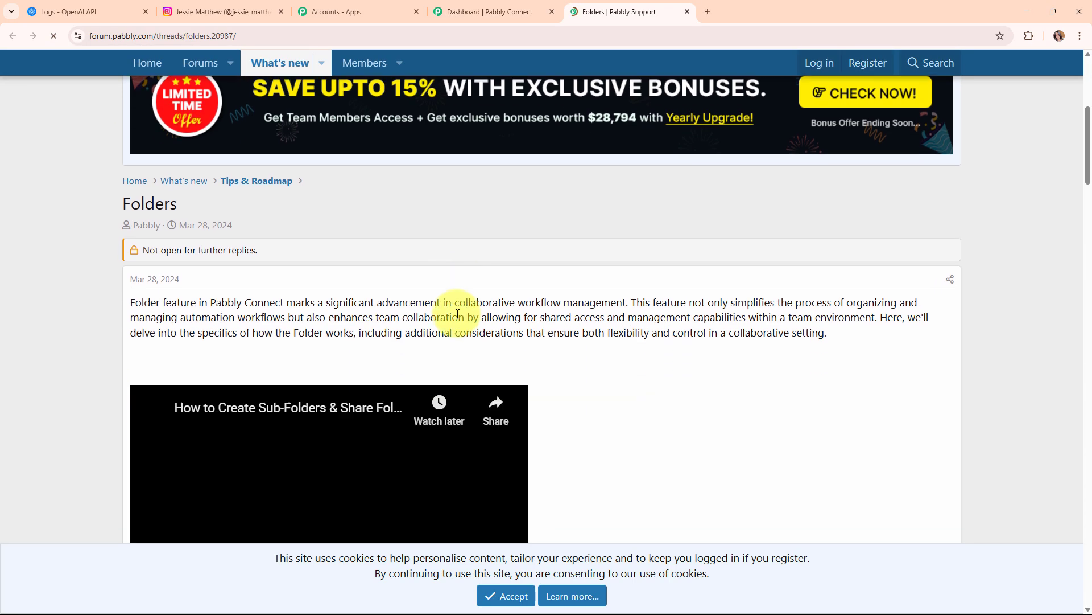
pyautogui.scroll(-18, 456, 313)
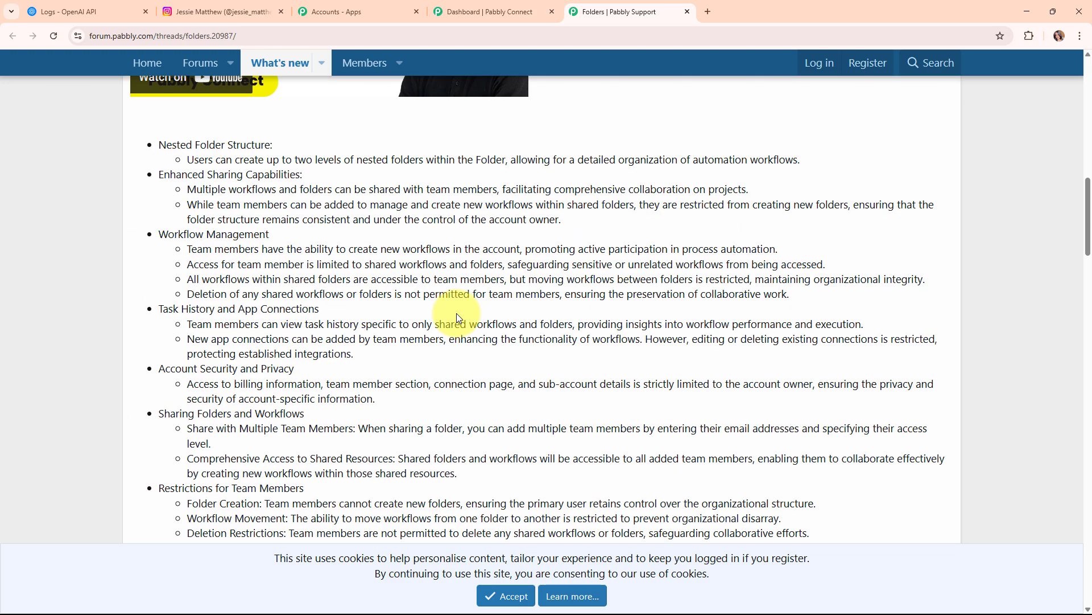
pyautogui.scroll(-7, 455, 328)
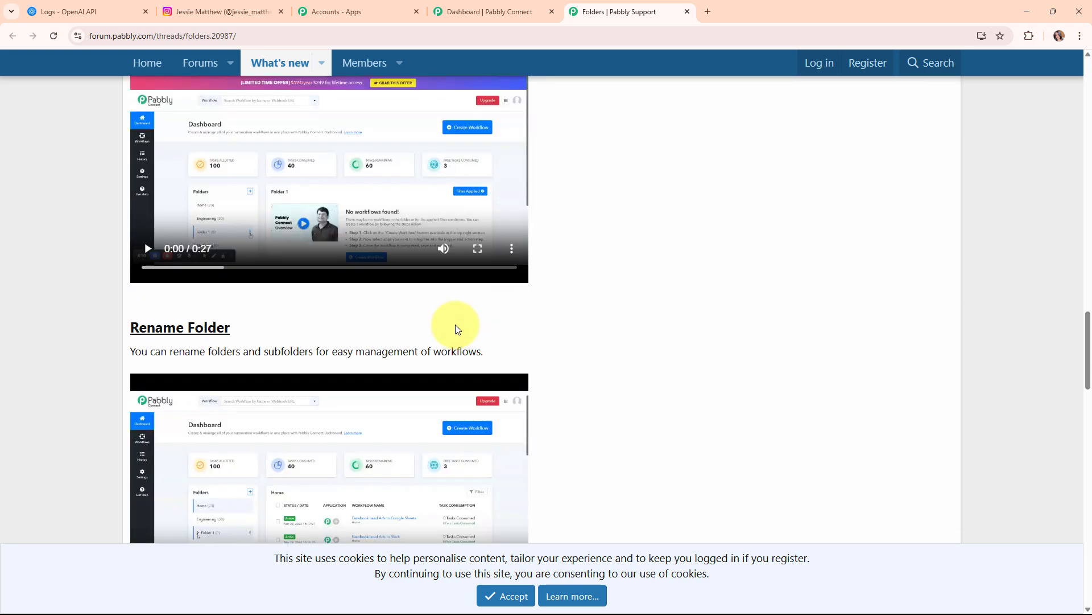
pyautogui.scroll(5, 453, 364)
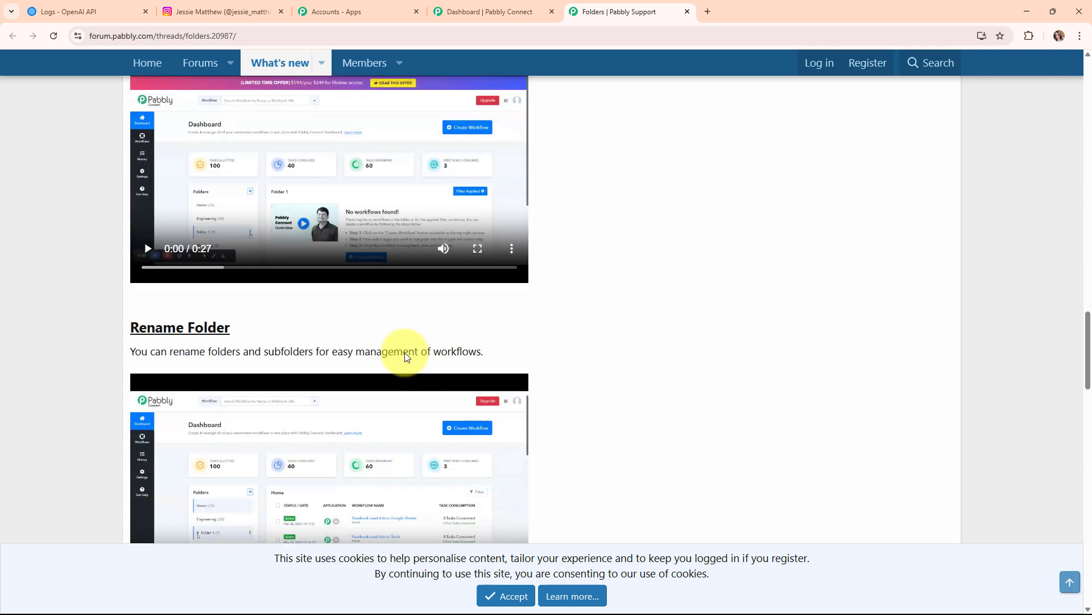
pyautogui.click(688, 12)
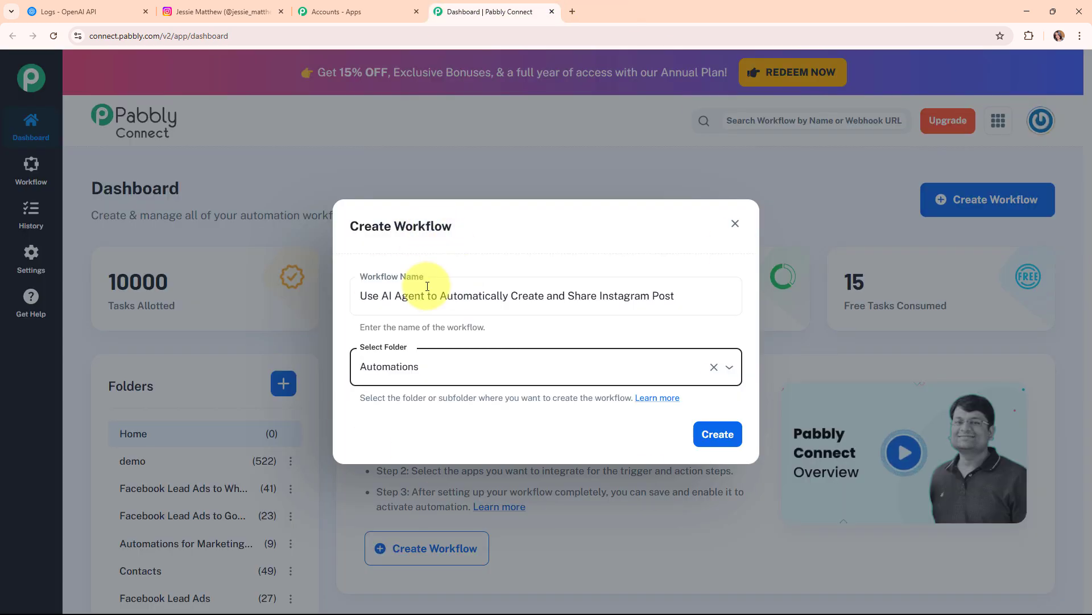
# Step: Create the workflow and look over its empty trigger and action steps
pyautogui.click(718, 434)
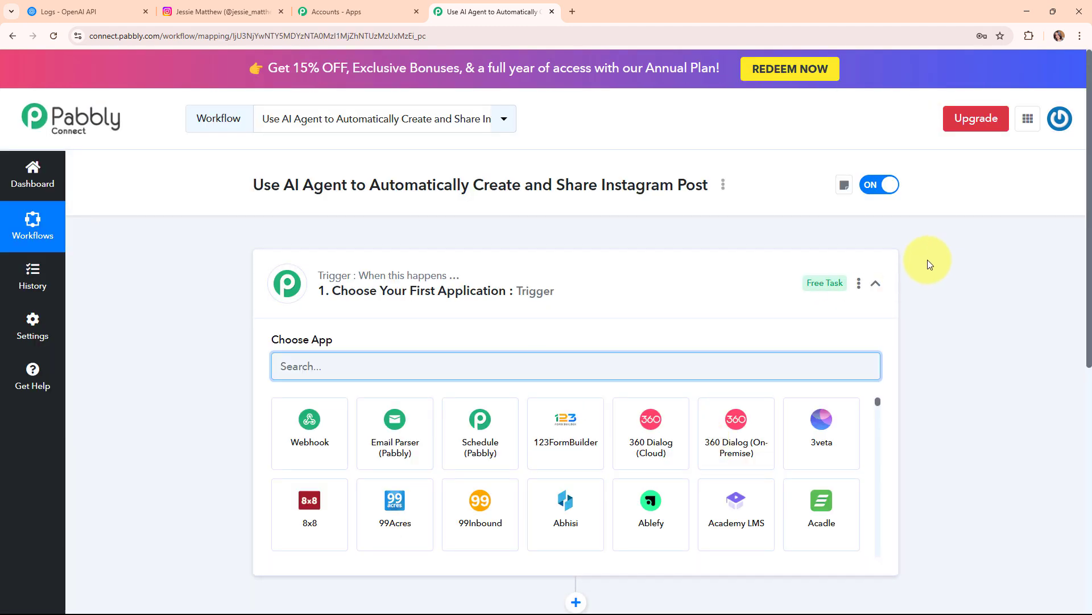
pyautogui.click(891, 283)
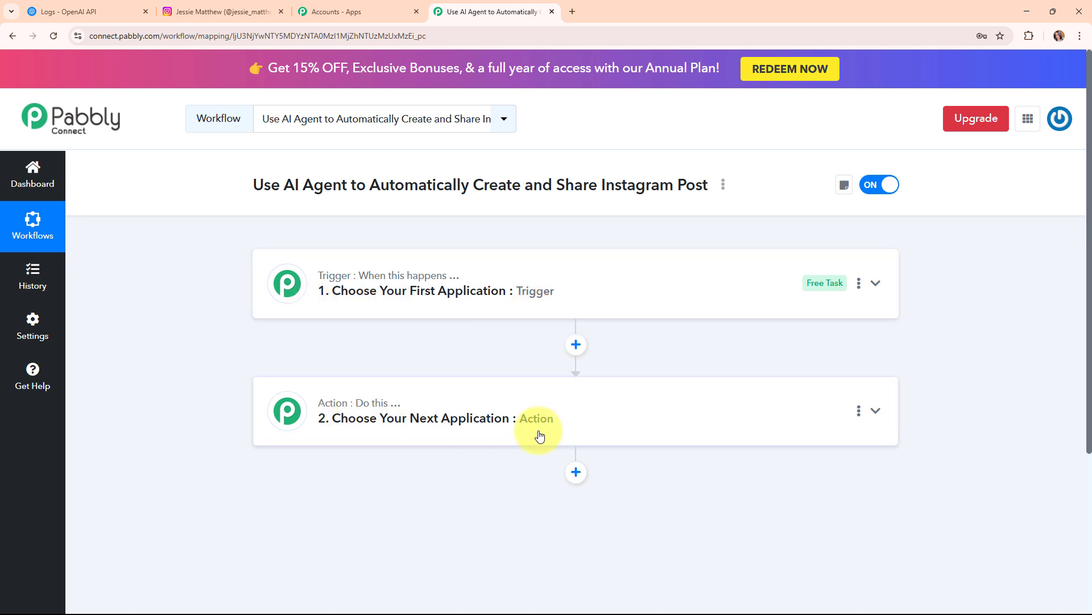
pyautogui.click(696, 302)
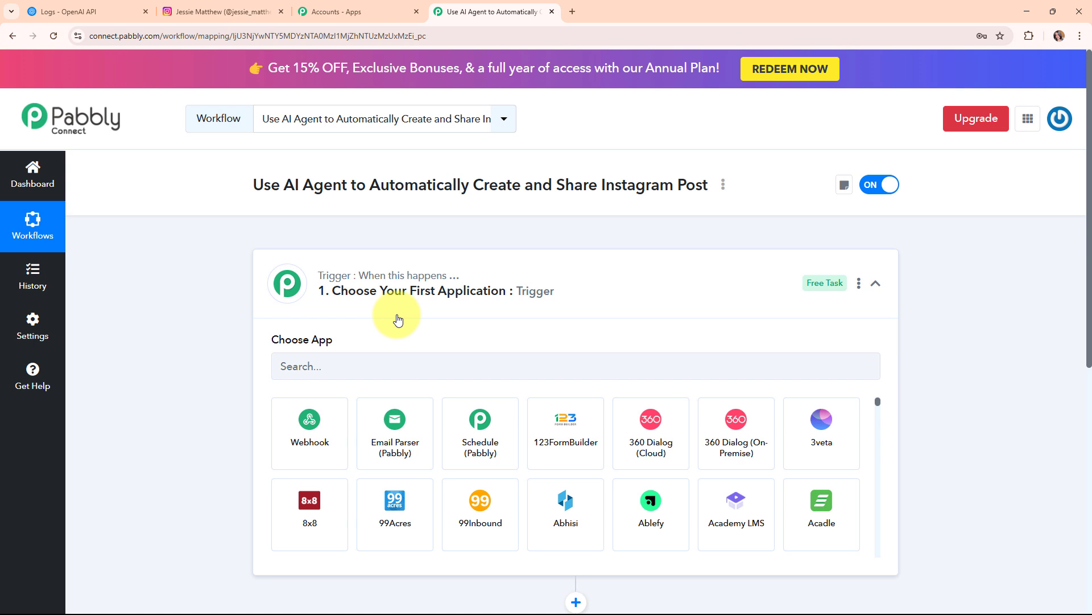
# Step: Choose Schedule (Pabbly) as the trigger app with Schedule Workflow as the trigger event
pyautogui.click(329, 368)
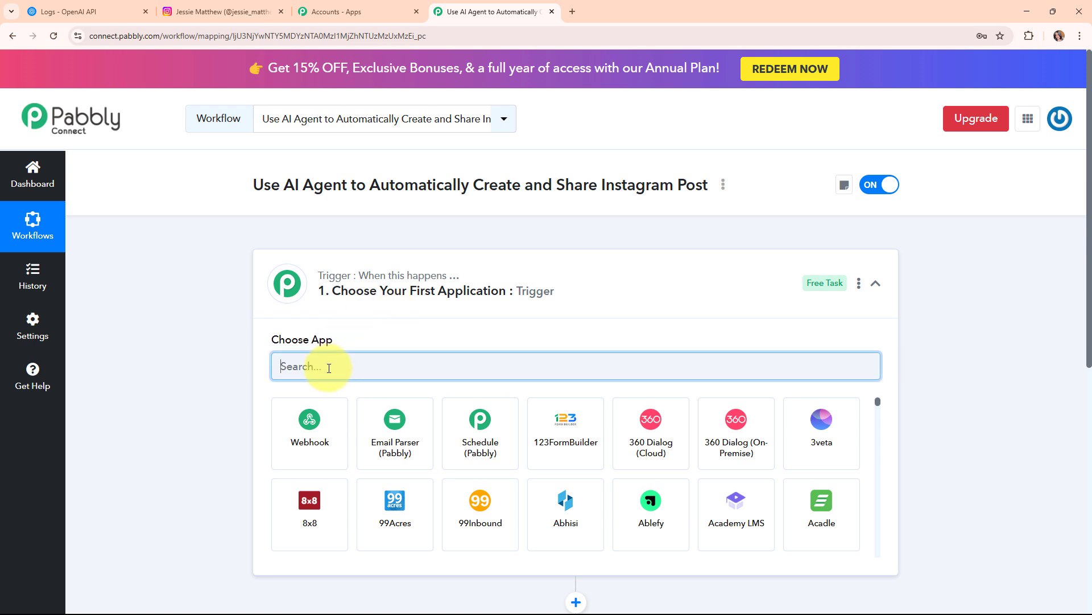
pyautogui.write('s')
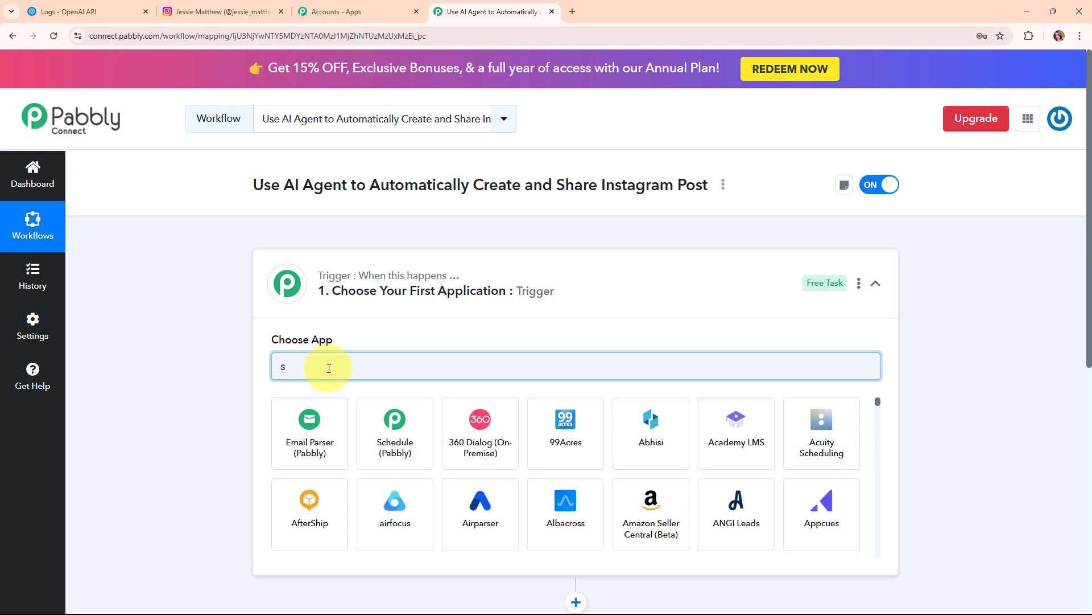
pyautogui.write('ch')
pyautogui.click(312, 443)
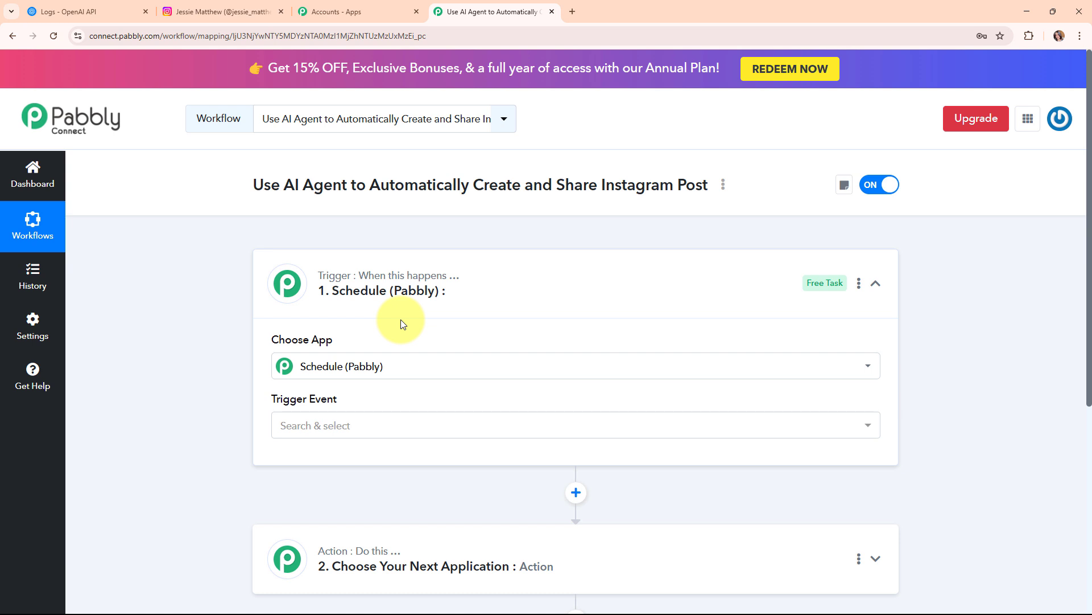
pyautogui.click(376, 430)
pyautogui.click(388, 501)
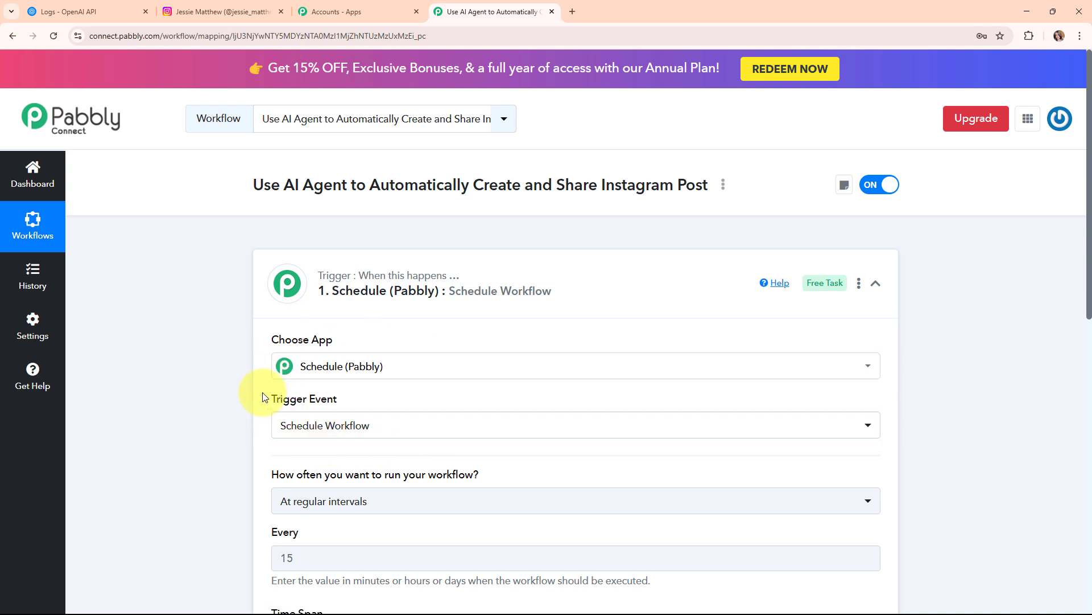
# Step: Schedule the workflow to run every day at 10:00 and save the trigger
pyautogui.scroll(-4, 474, 402)
pyautogui.moveTo(274, 254)
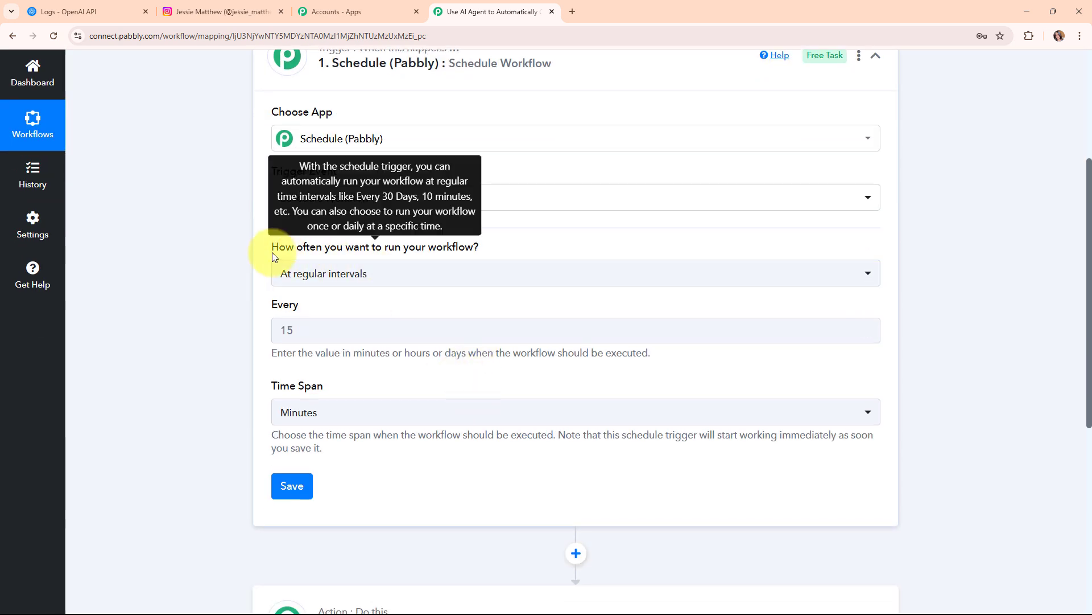
pyautogui.click(415, 272)
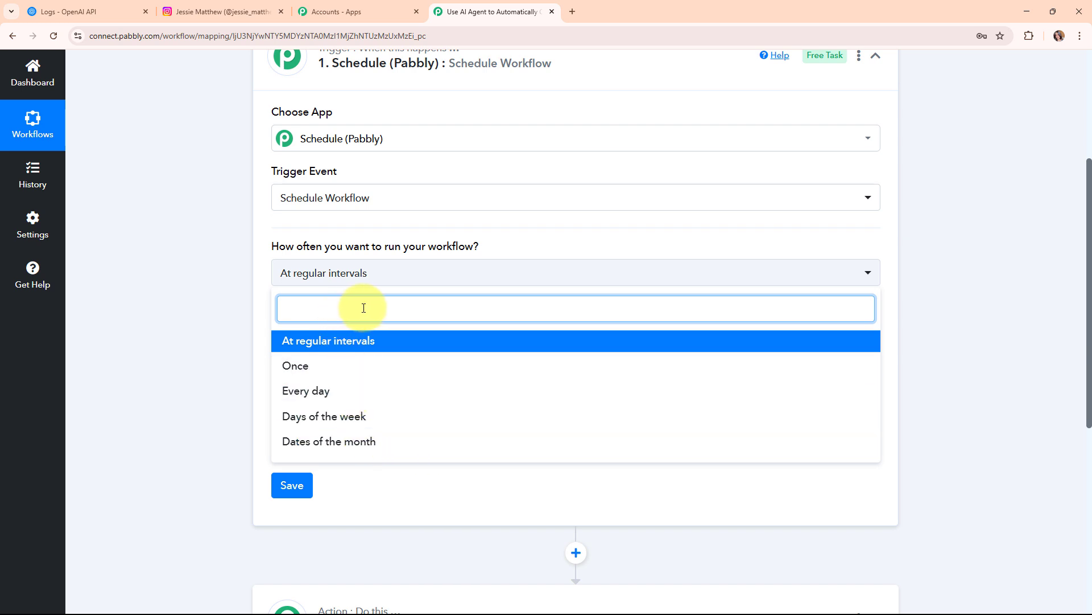
pyautogui.click(305, 398)
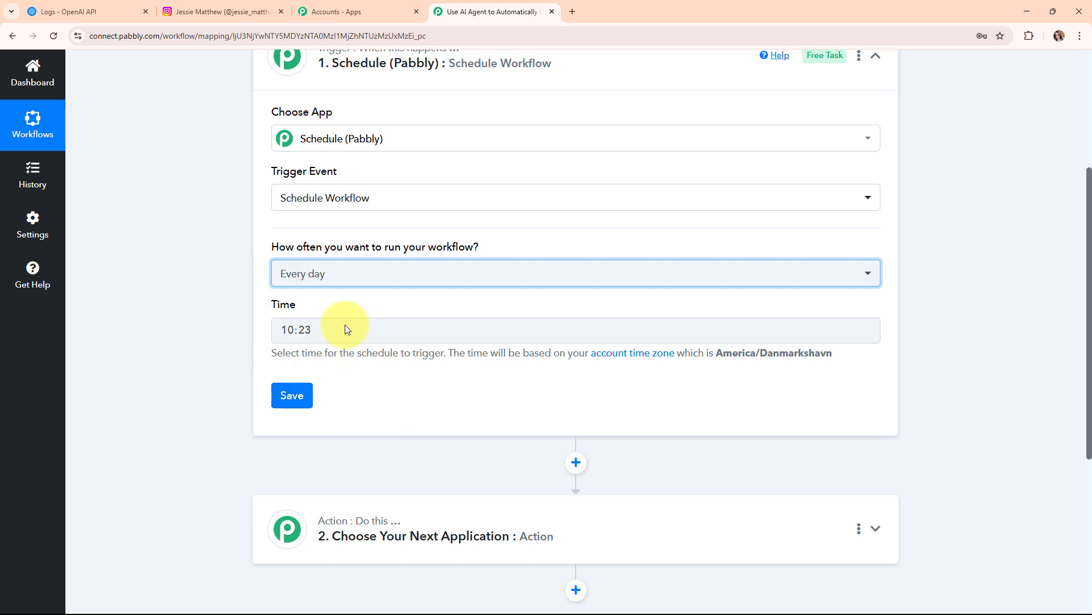
pyautogui.click(378, 330)
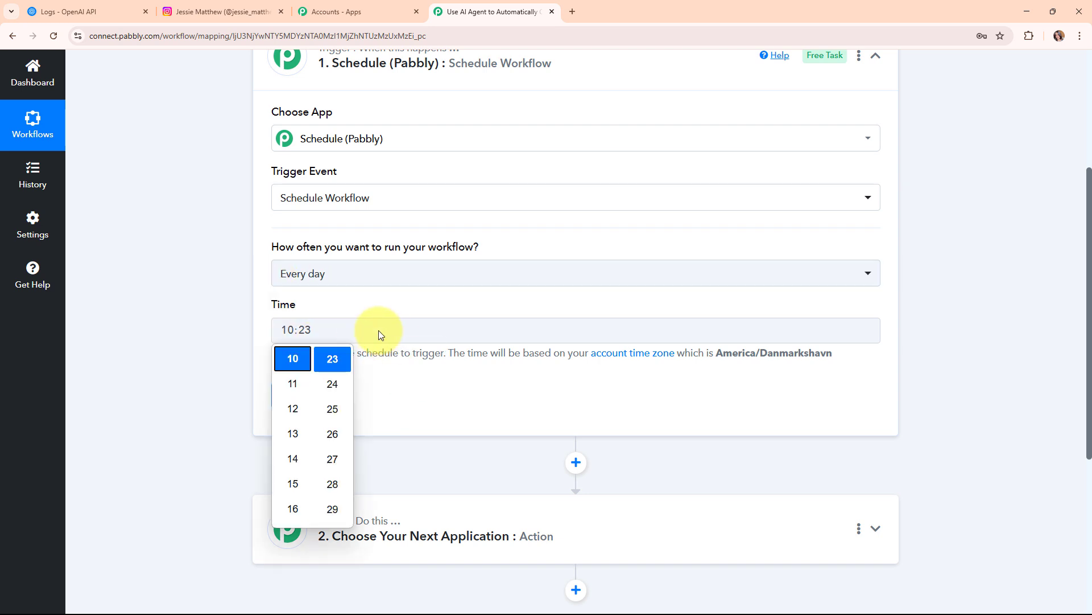
pyautogui.scroll(8, 340, 433)
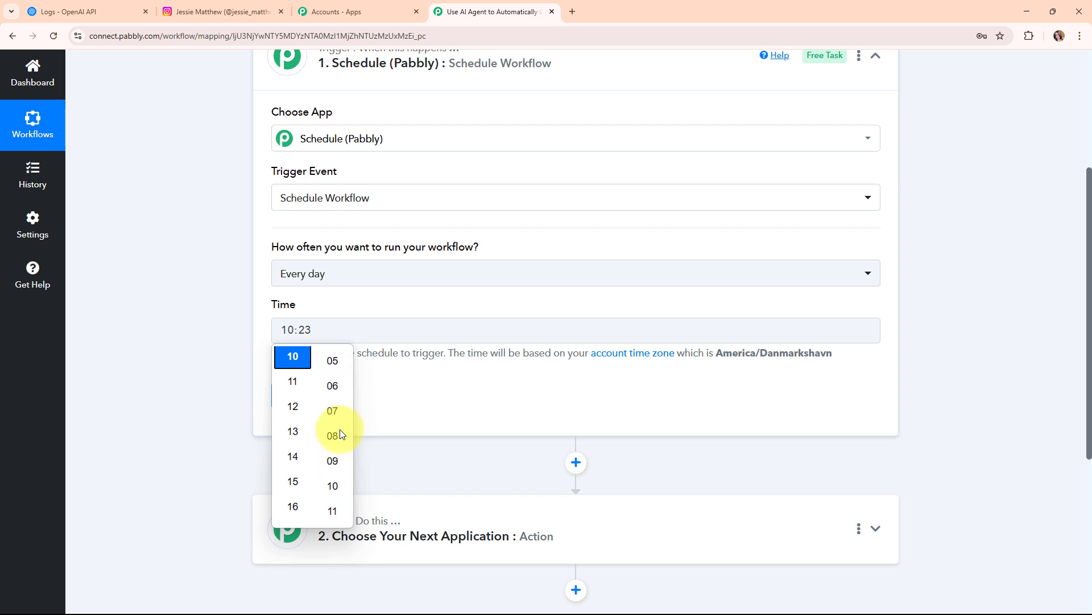
pyautogui.scroll(4, 340, 429)
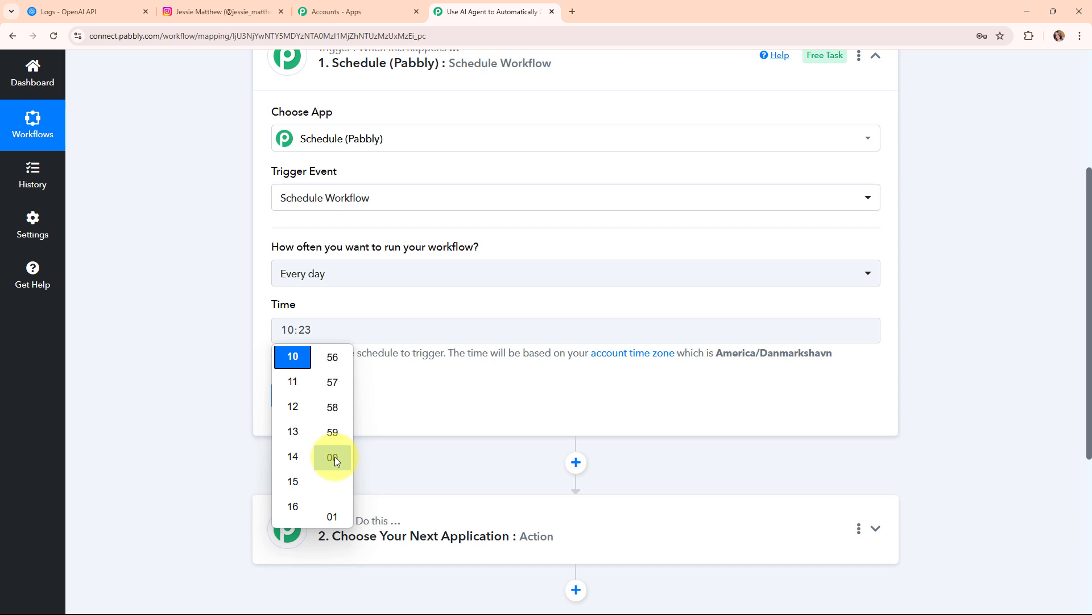
pyautogui.click(335, 458)
pyautogui.click(451, 414)
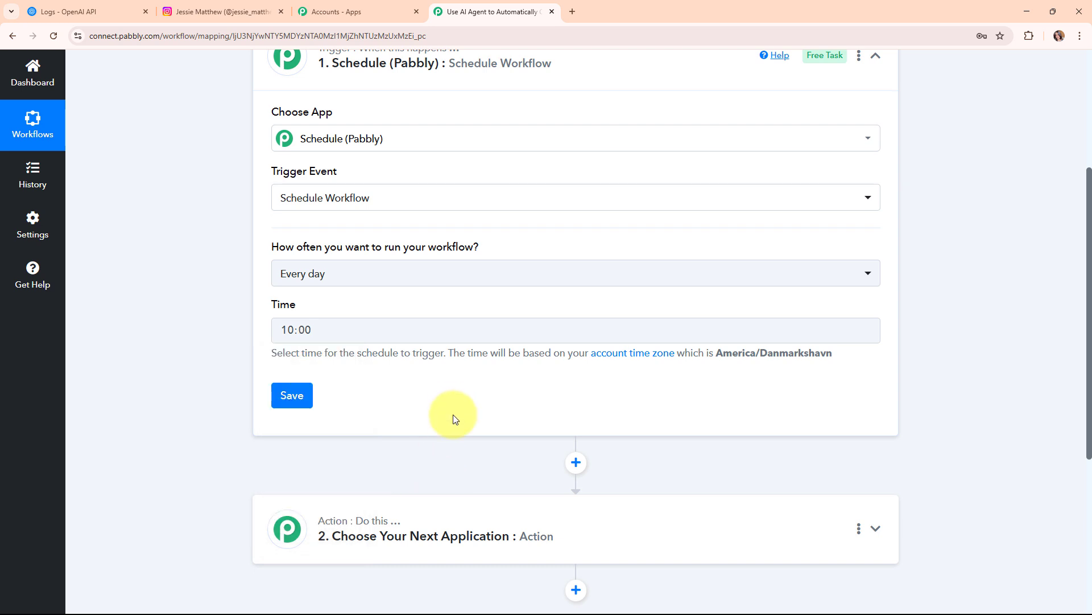
pyautogui.click(297, 401)
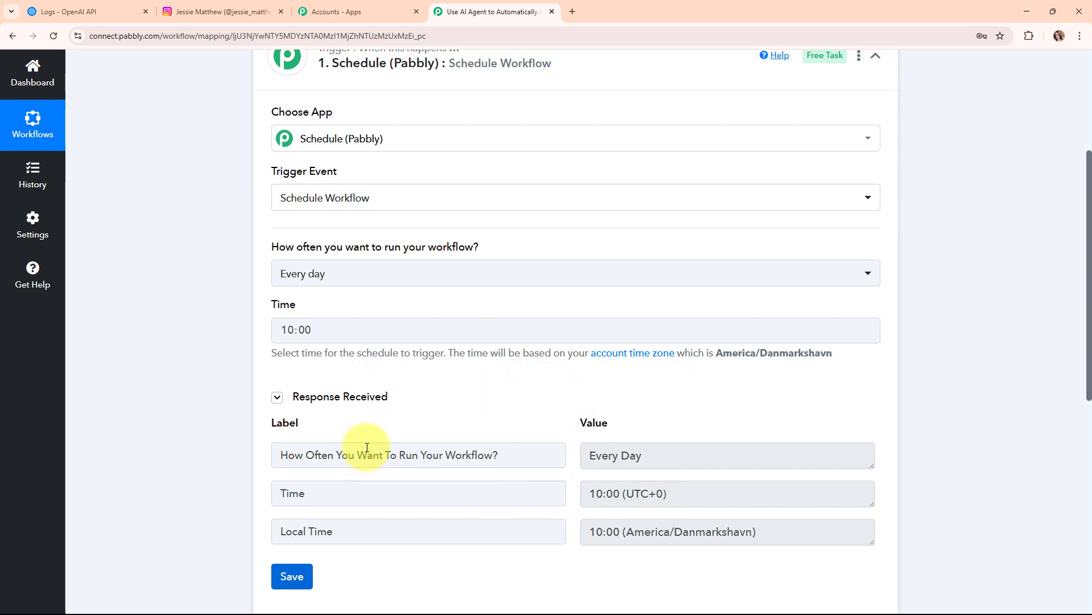
# Step: Review the schedule trigger's received response and collapse the trigger step
pyautogui.scroll(-2, 751, 421)
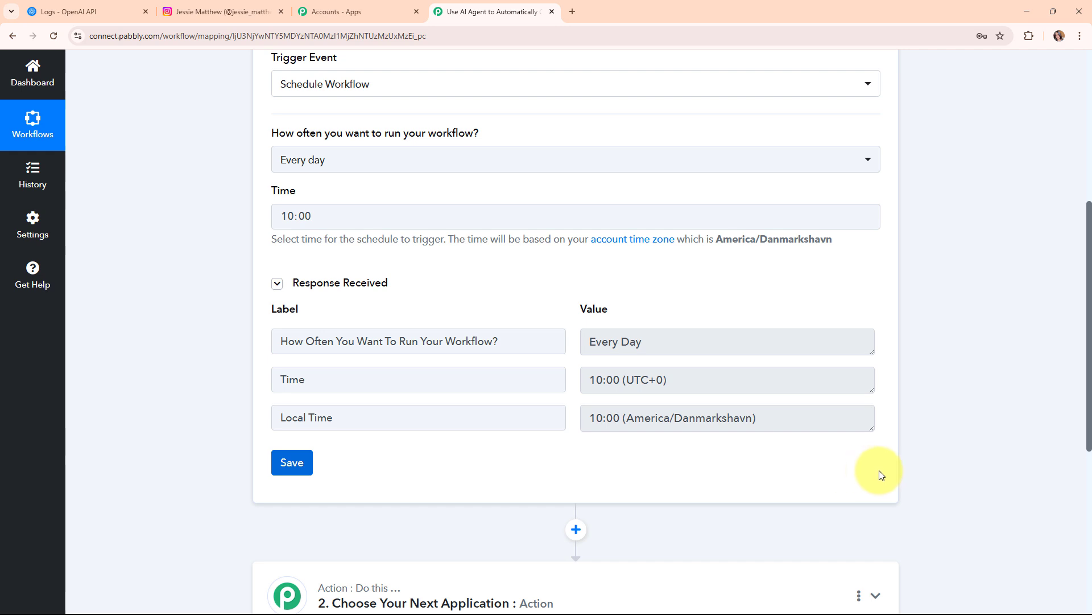
pyautogui.scroll(1, 911, 398)
pyautogui.scroll(4, 909, 394)
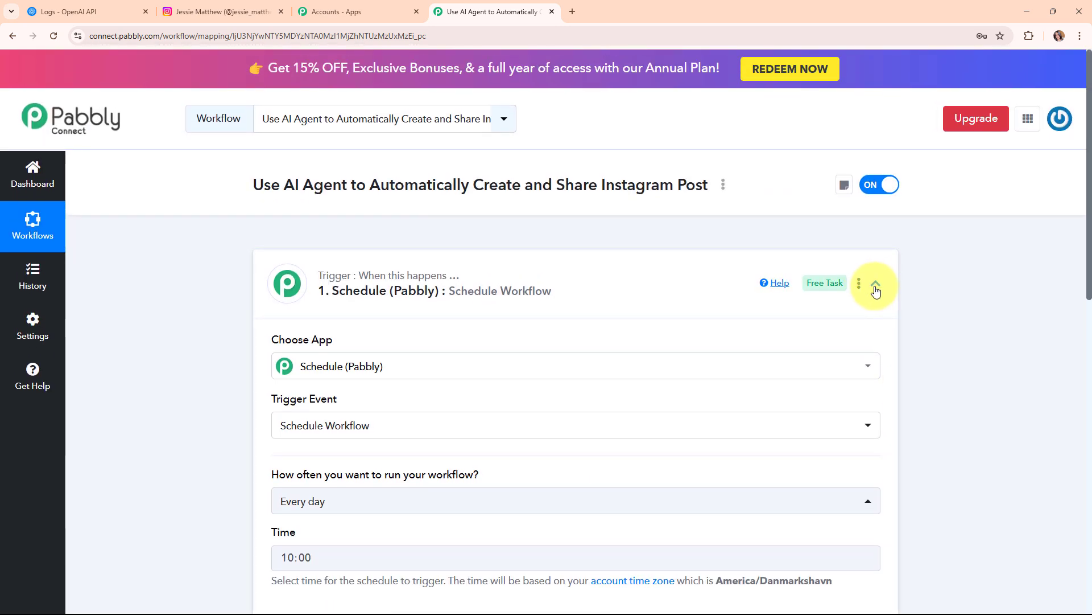
pyautogui.click(875, 284)
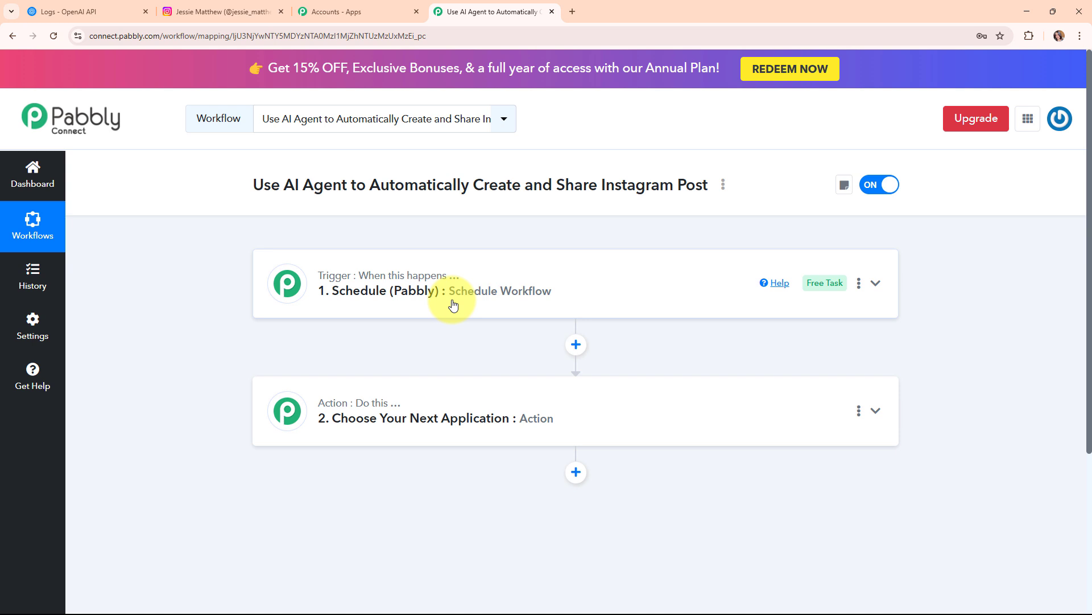
# Step: Choose OpenAI (ChatGPT, DALL-E, Whisper) as the action app with ChatGPT as the action event
pyautogui.click(691, 422)
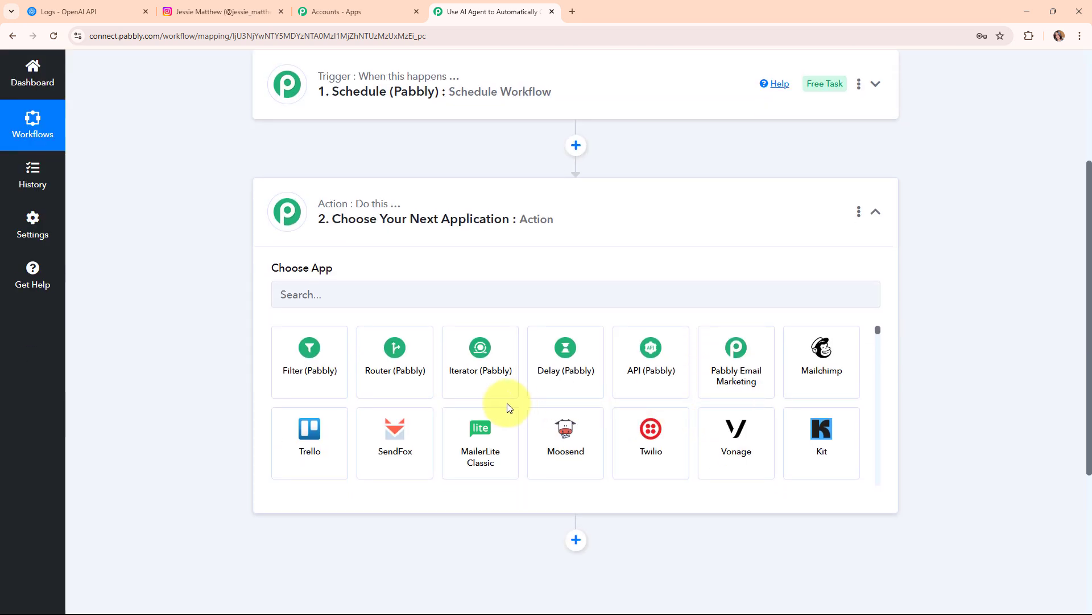
pyautogui.click(343, 294)
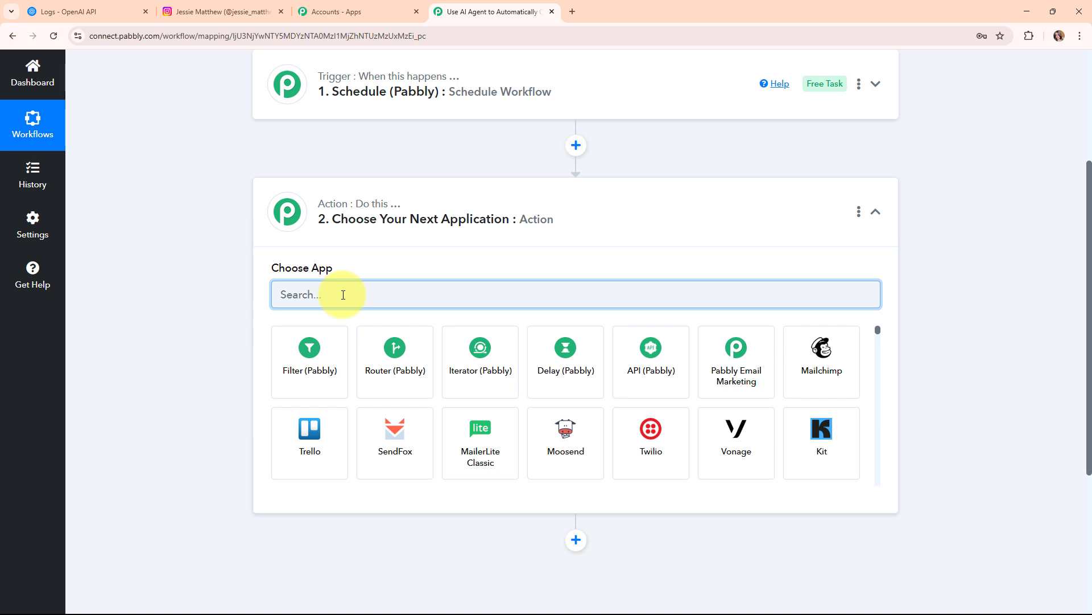
pyautogui.write('op')
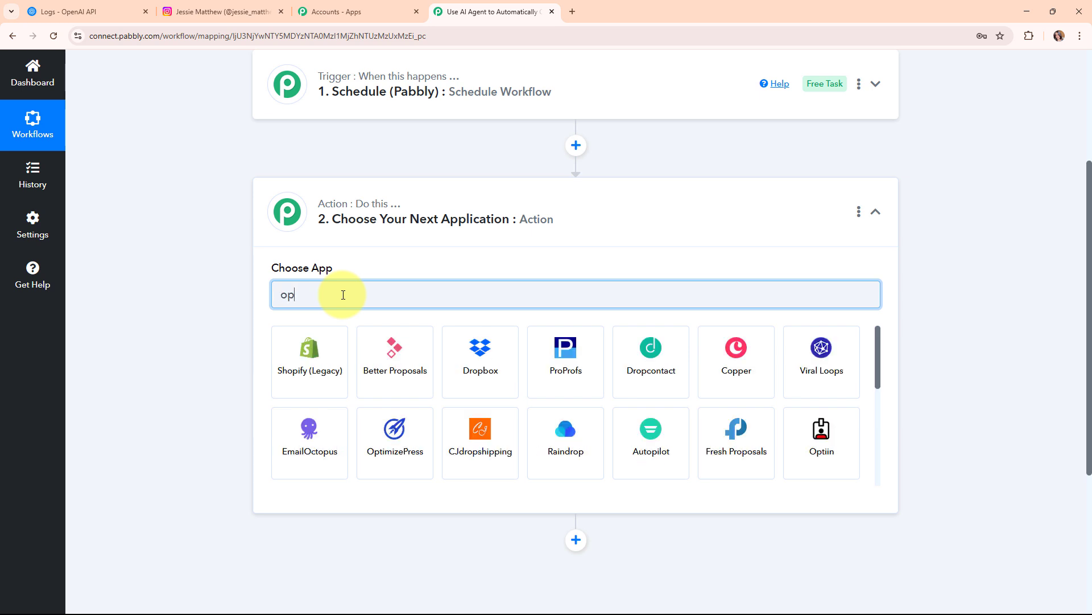
pyautogui.click(400, 359)
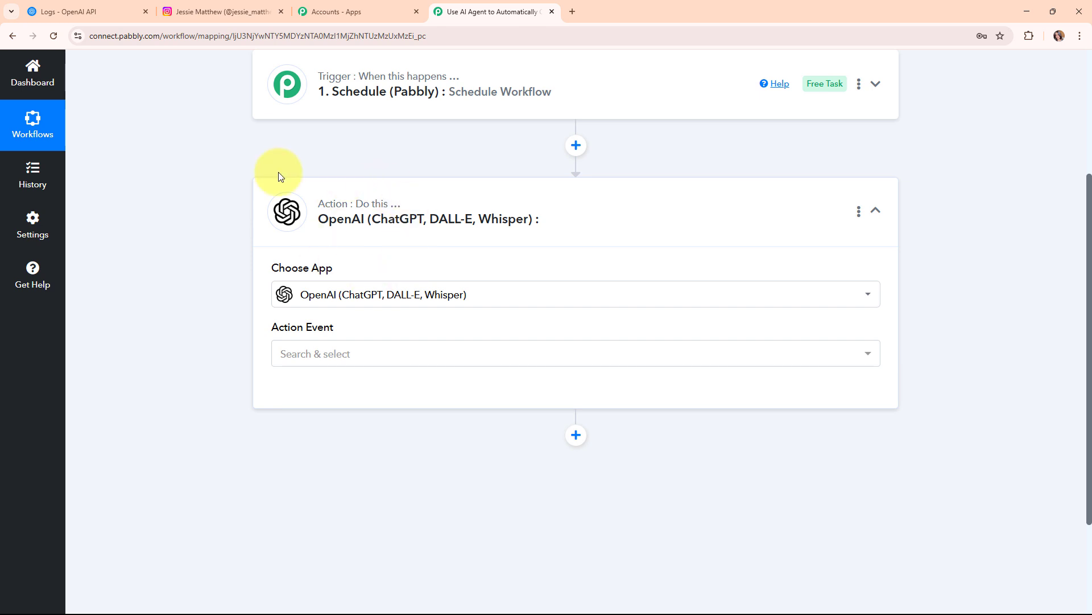
pyautogui.click(392, 364)
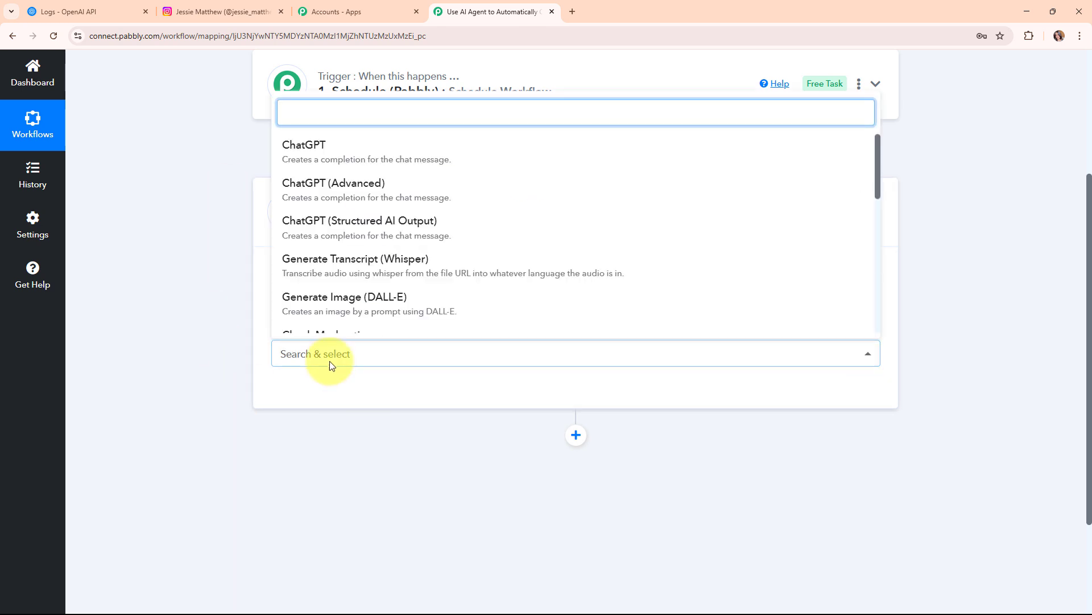
pyautogui.click(345, 149)
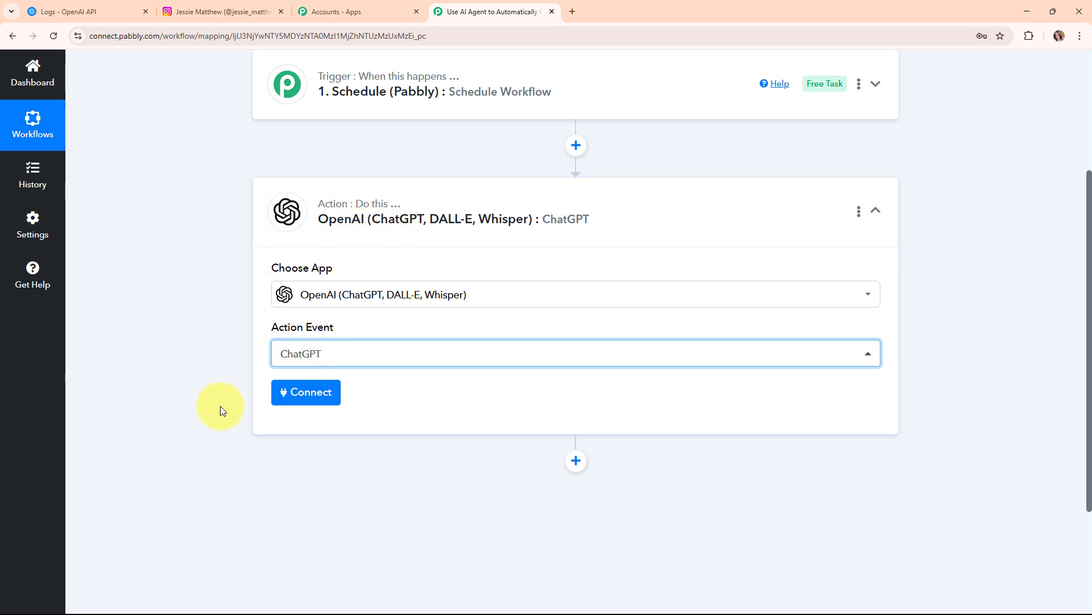
# Step: Start adding a new OpenAI connection for the action and open the API keys page on the OpenAI platform
pyautogui.click(307, 398)
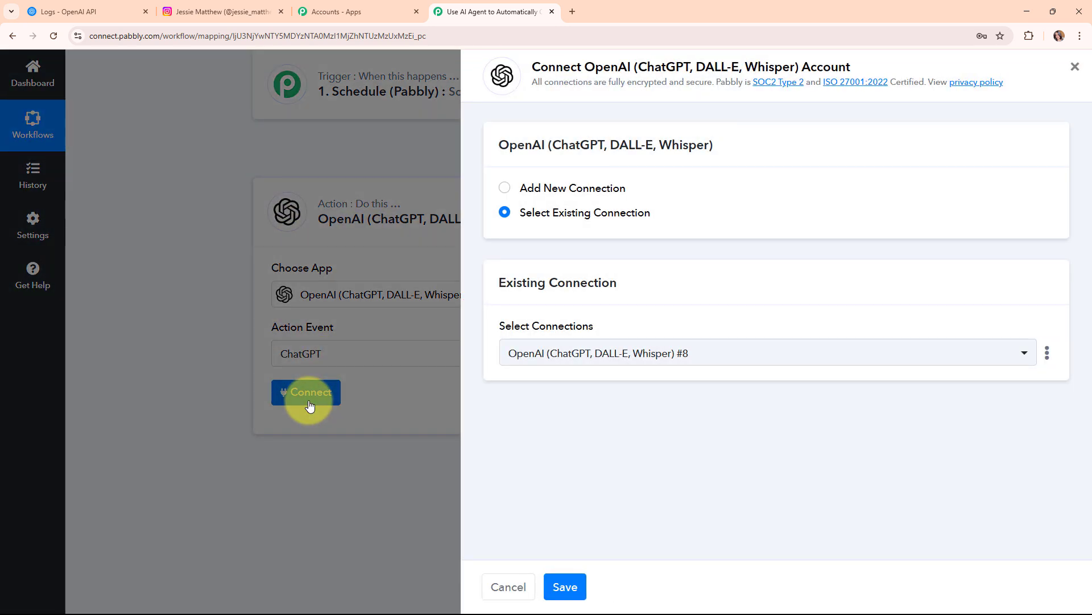
pyautogui.click(504, 189)
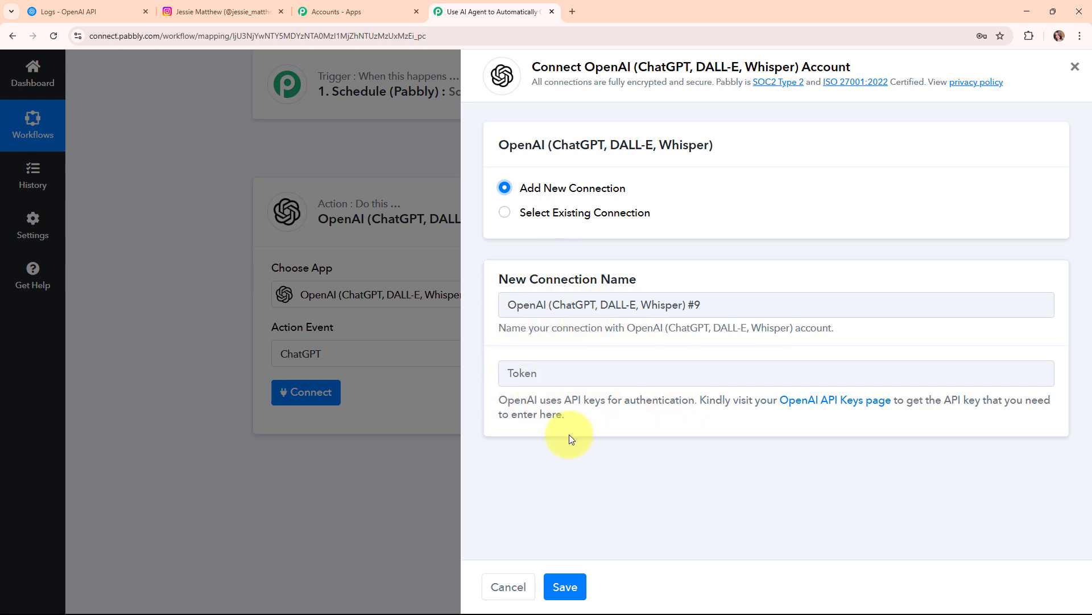
pyautogui.click(88, 11)
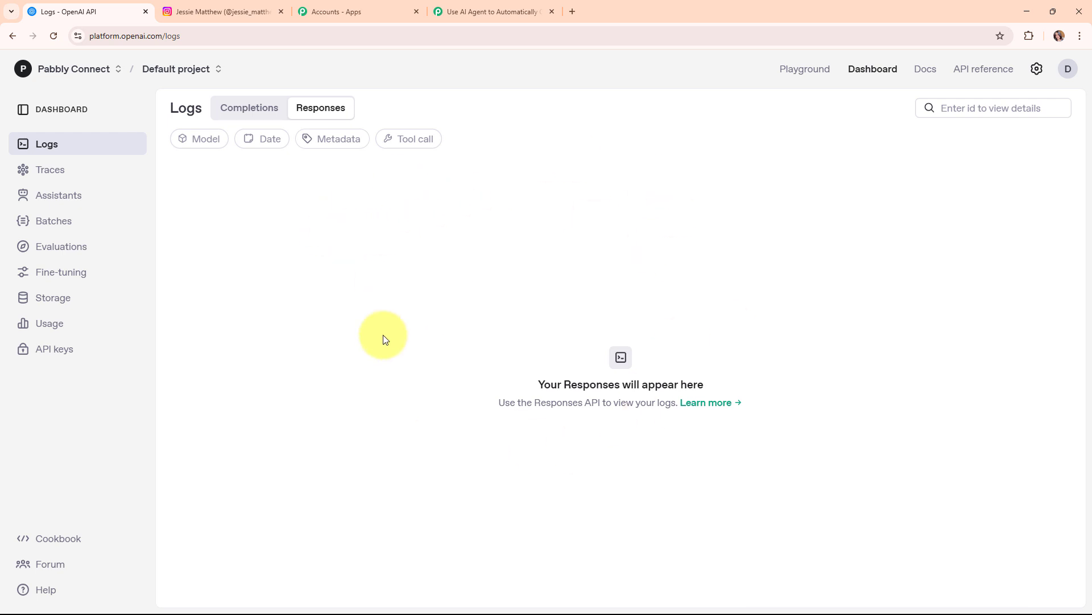
pyautogui.click(65, 351)
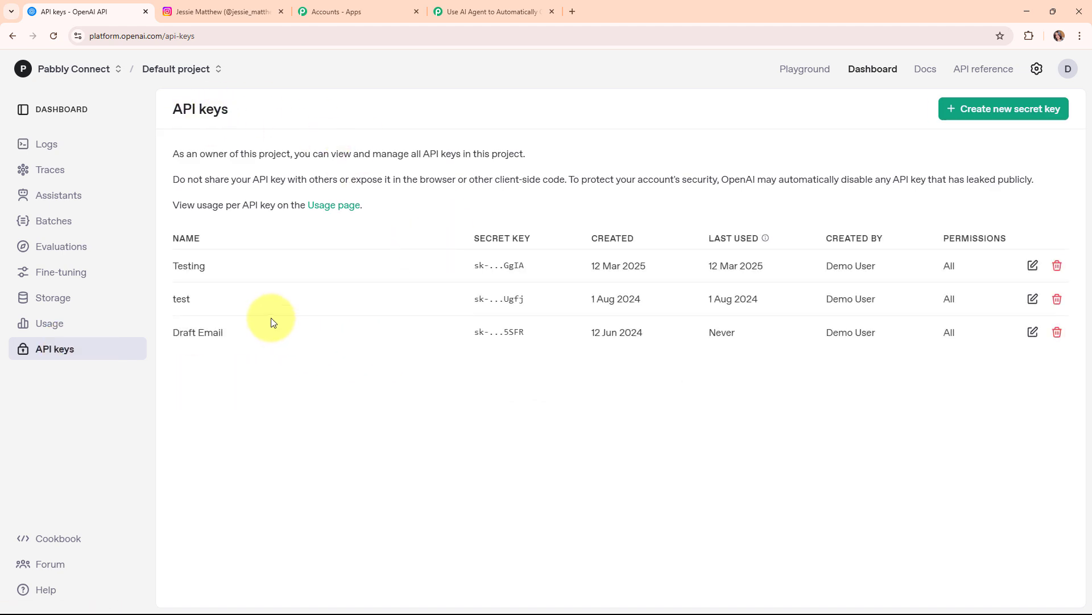
# Step: Create a secret key named New Post in the Default project with all permissions and copy it
pyautogui.click(974, 121)
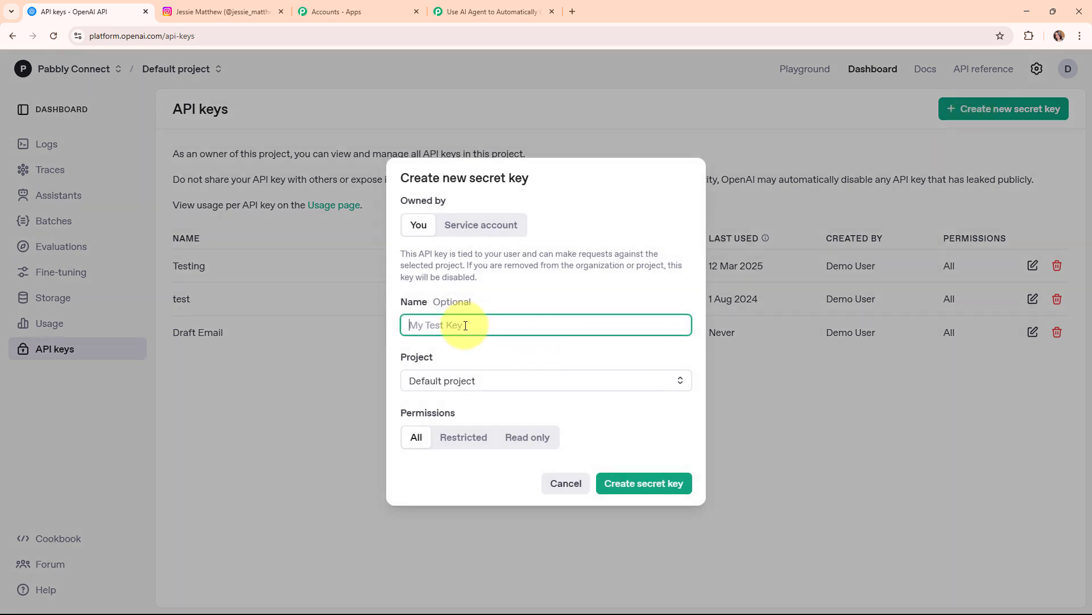
pyautogui.write('New Post')
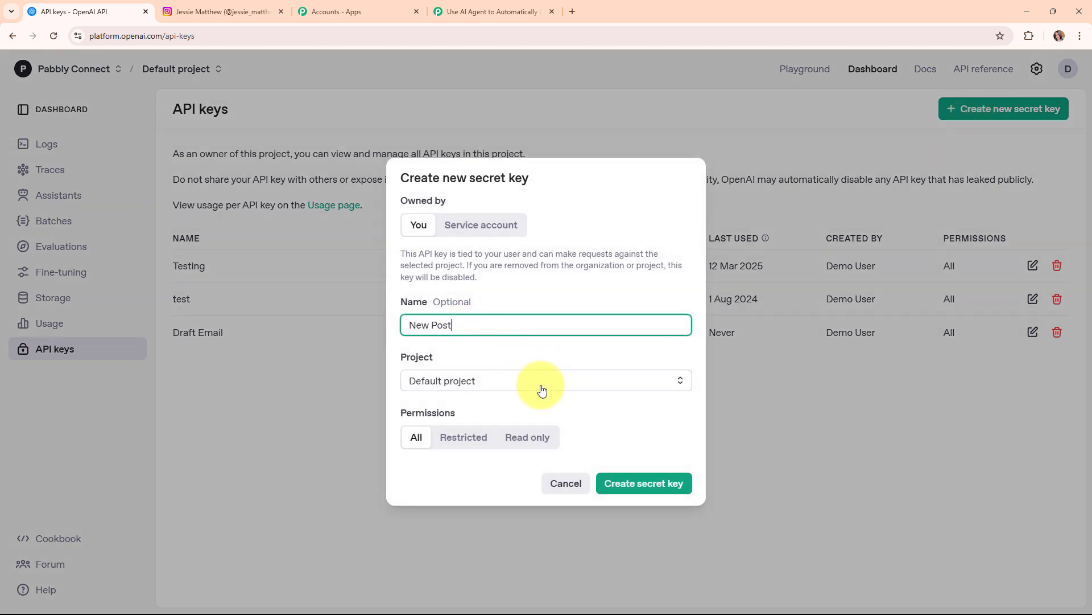
pyautogui.click(541, 383)
pyautogui.click(539, 409)
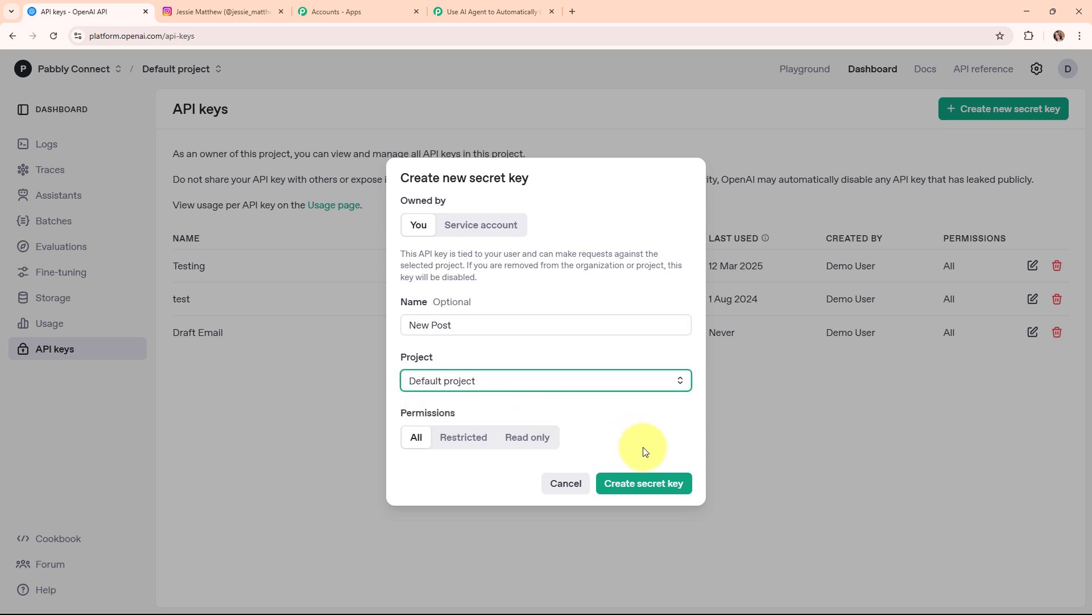
pyautogui.click(659, 482)
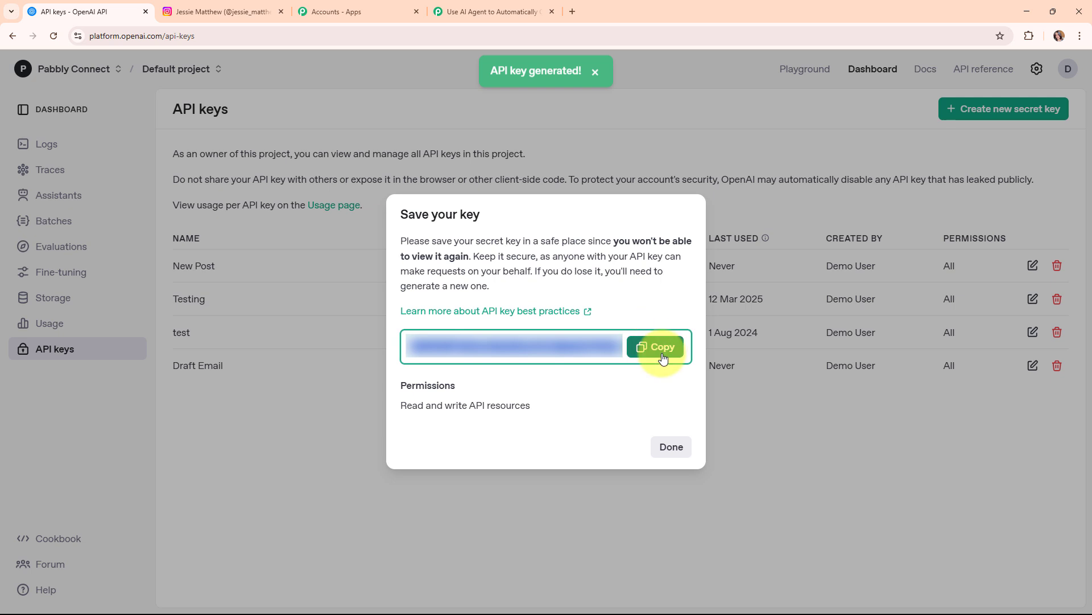
pyautogui.click(663, 347)
pyautogui.click(671, 447)
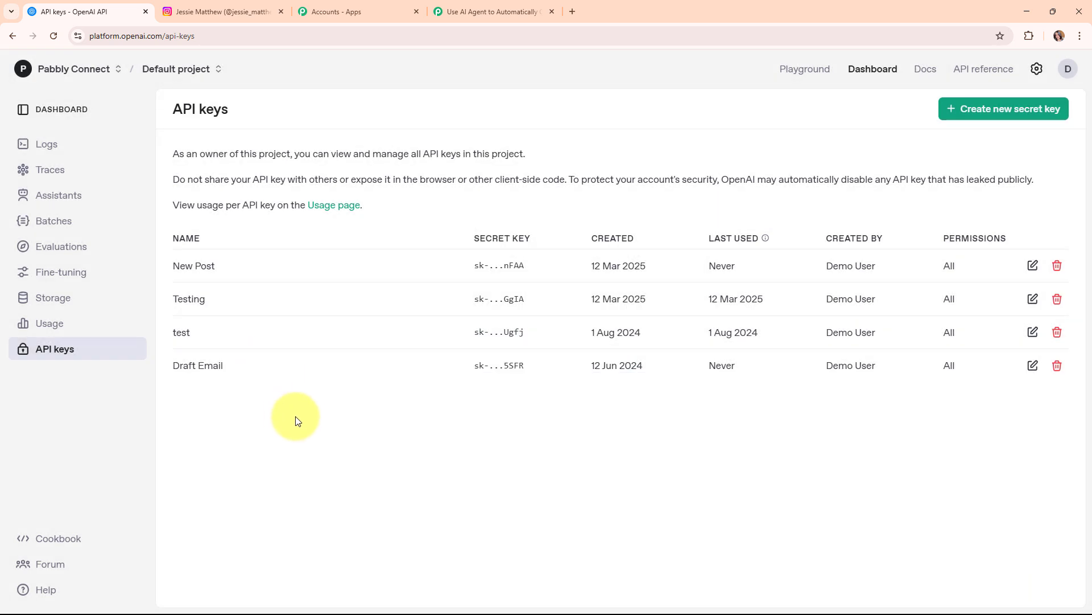
# Step: Return to the Pabbly Connect workflow, paste the API key as the new connection's token and save the connection
pyautogui.click(492, 11)
pyautogui.click(545, 378)
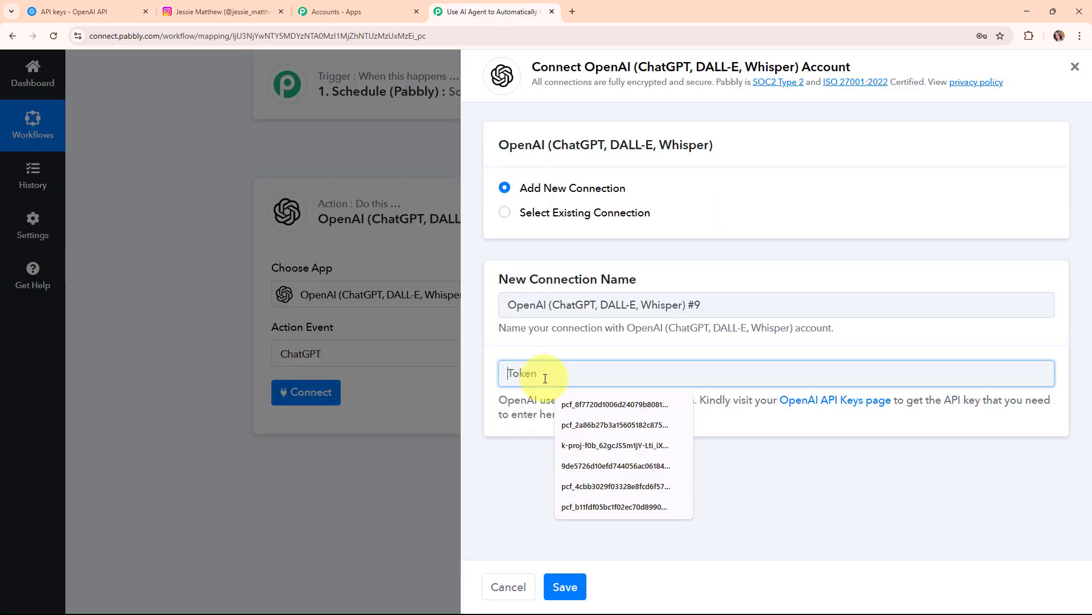
pyautogui.rightClick(538, 370)
pyautogui.click(572, 249)
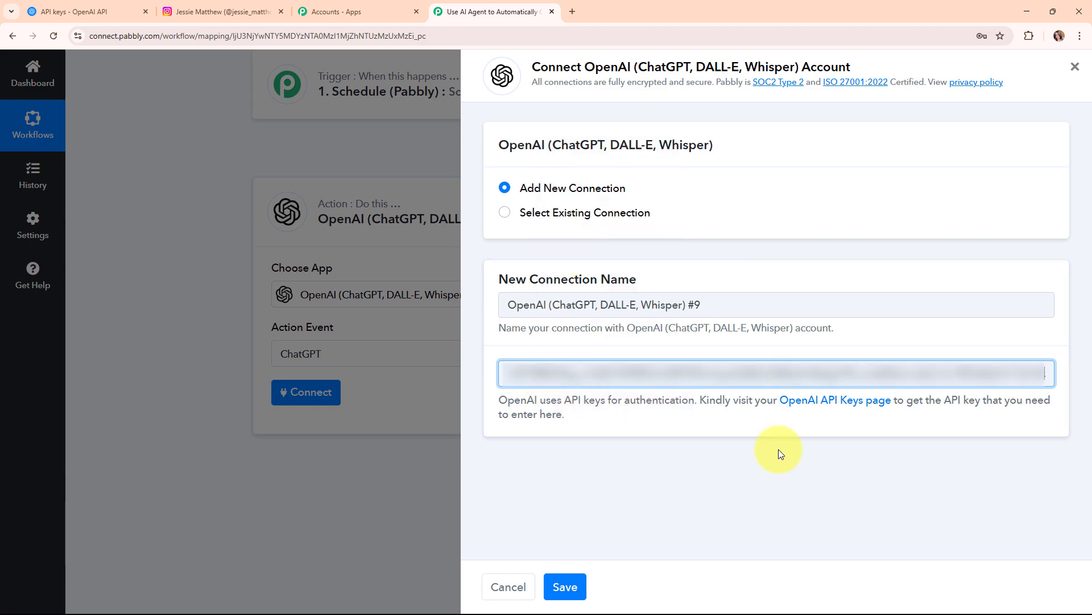
pyautogui.click(576, 586)
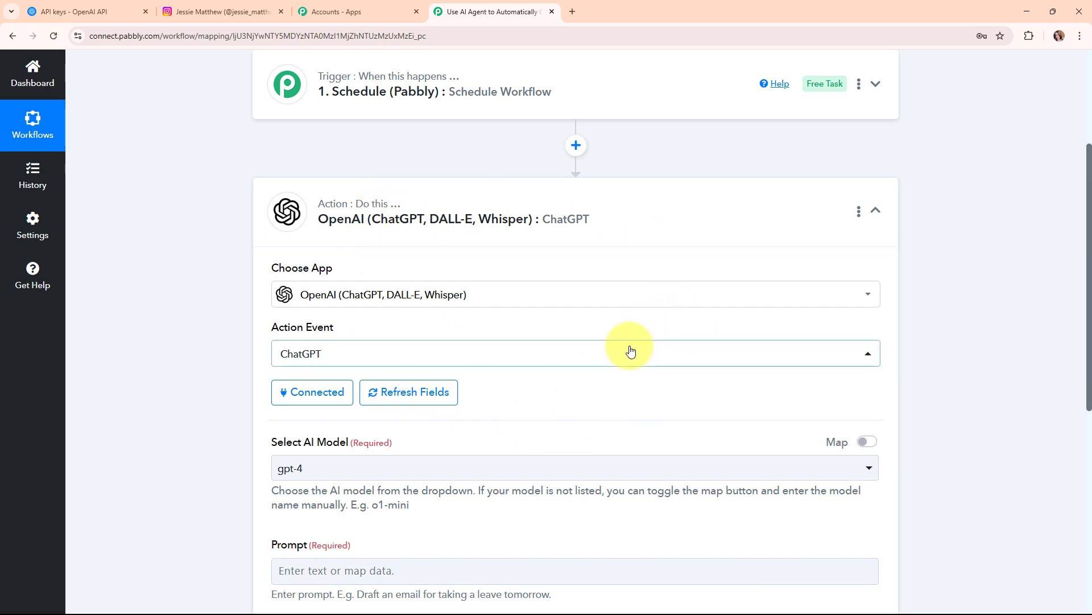
# Step: Select gpt-4 as the AI model for the ChatGPT action
pyautogui.scroll(-4, 628, 348)
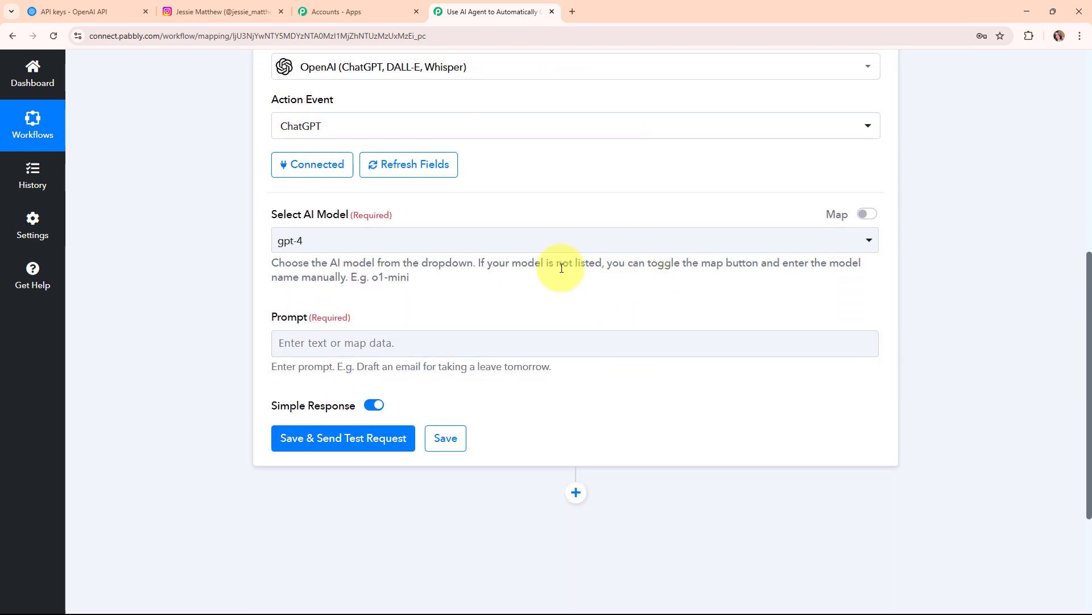
pyautogui.moveTo(268, 217); pyautogui.dragTo(345, 220)
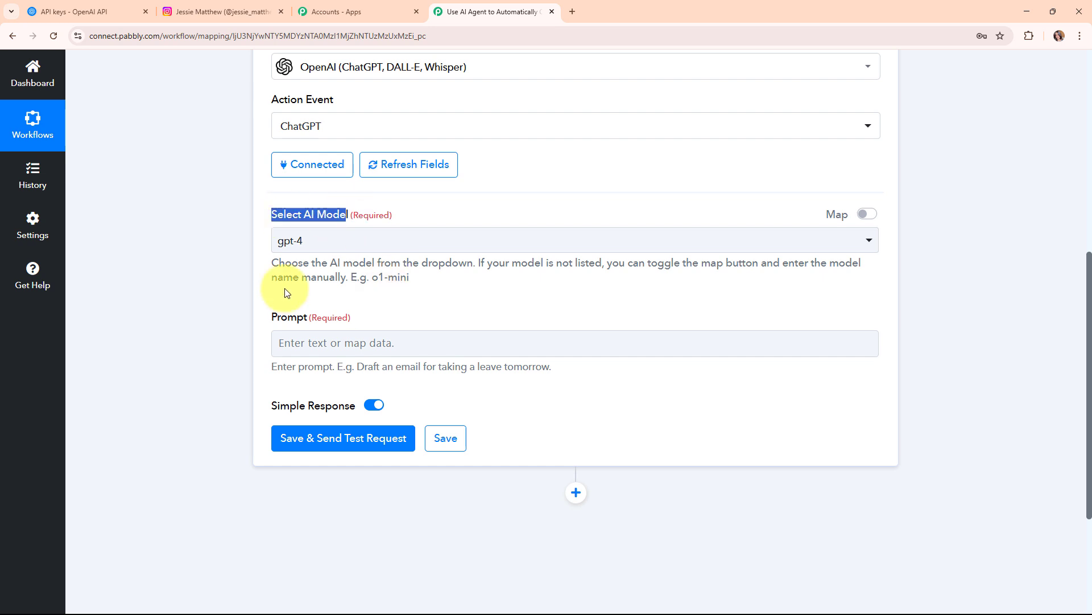
pyautogui.click(401, 304)
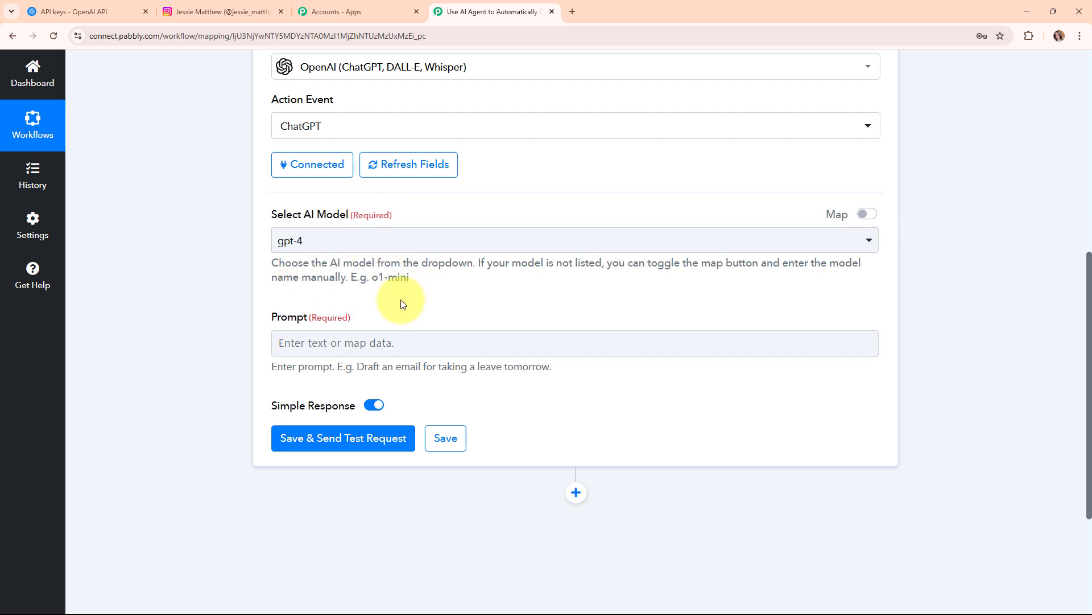
pyautogui.click(367, 252)
pyautogui.click(310, 316)
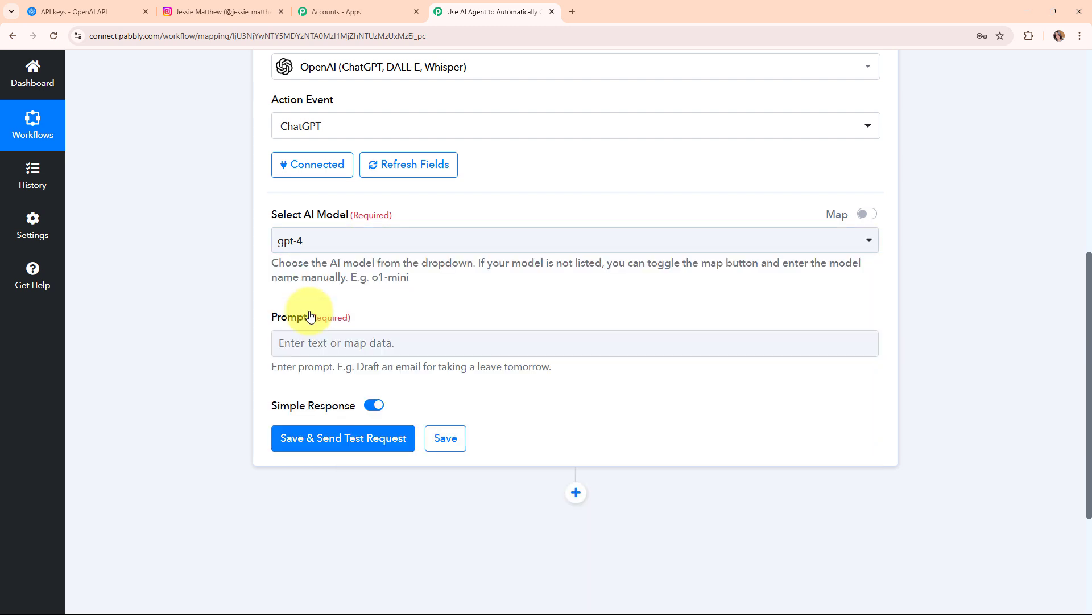
# Step: Enter the prompt for an engaging fitness influencer Instagram caption motivating morning workouts, with relevant hashtags, no special characters and a 100-word limit
pyautogui.scroll(-2, 415, 289)
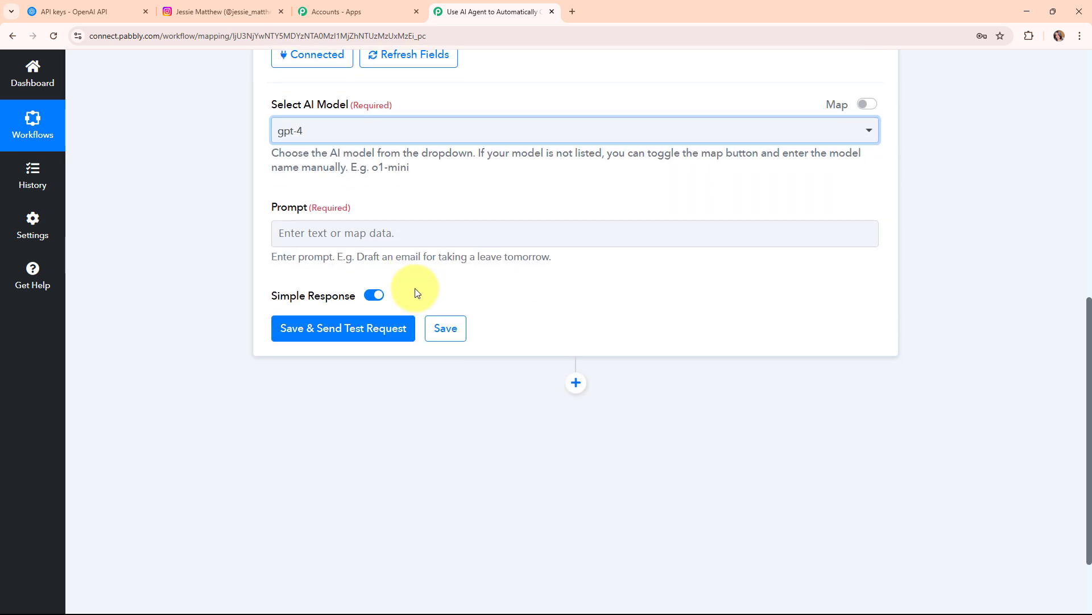
pyautogui.doubleClick(293, 207)
pyautogui.click(483, 195)
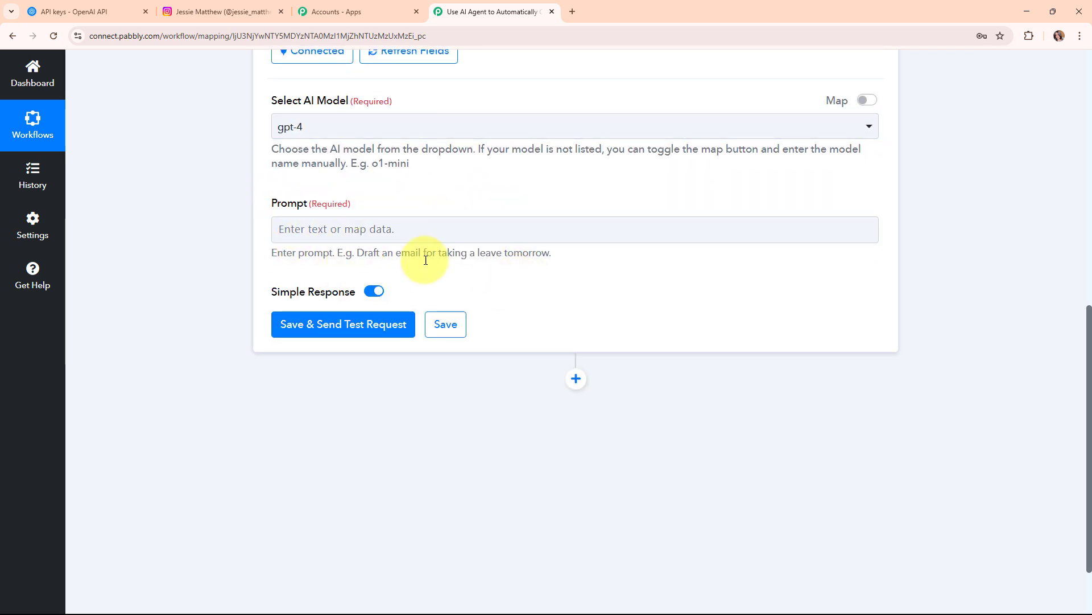
pyautogui.click(366, 236)
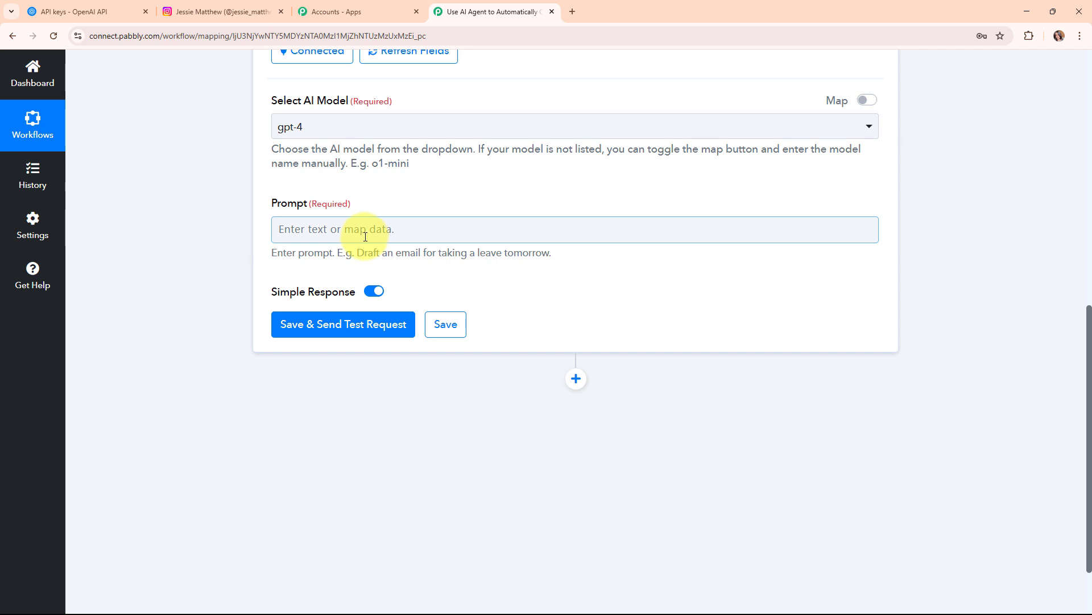
pyautogui.click(361, 234)
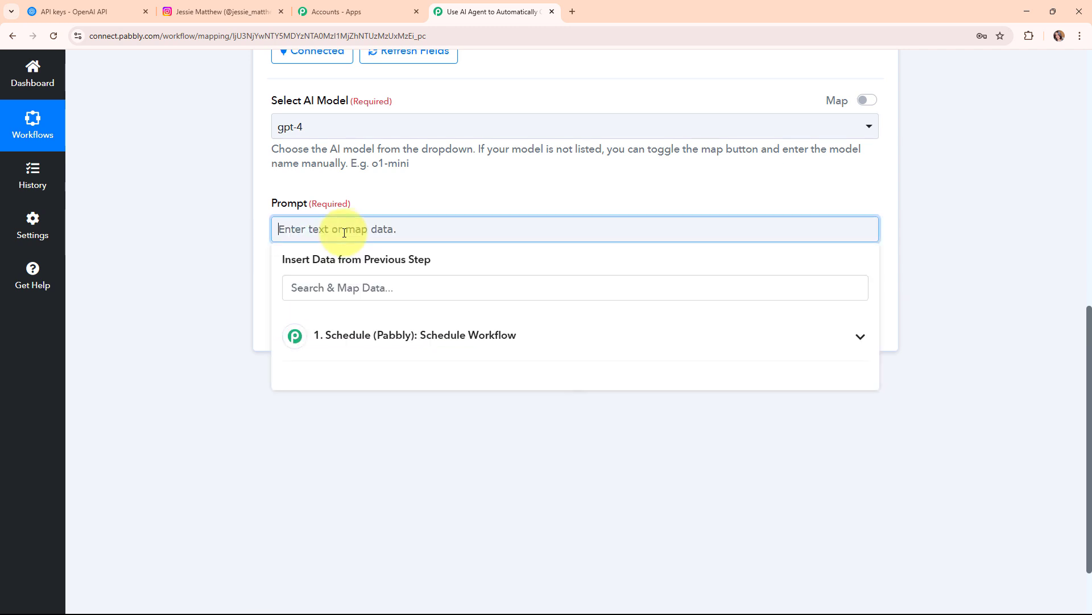
pyautogui.hotkey('ctrl', 'v')
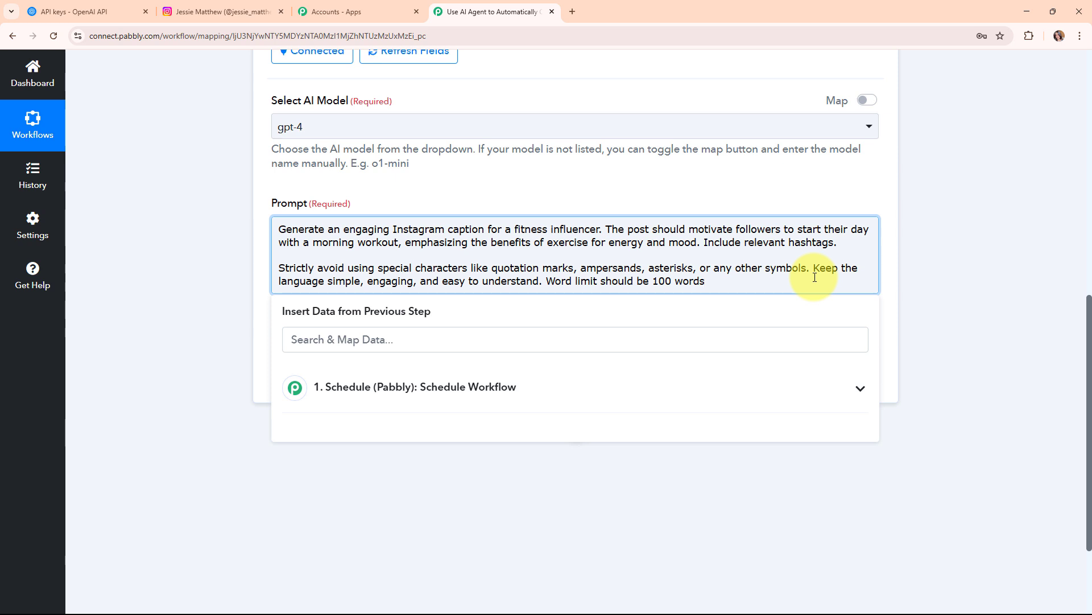
pyautogui.write('.')
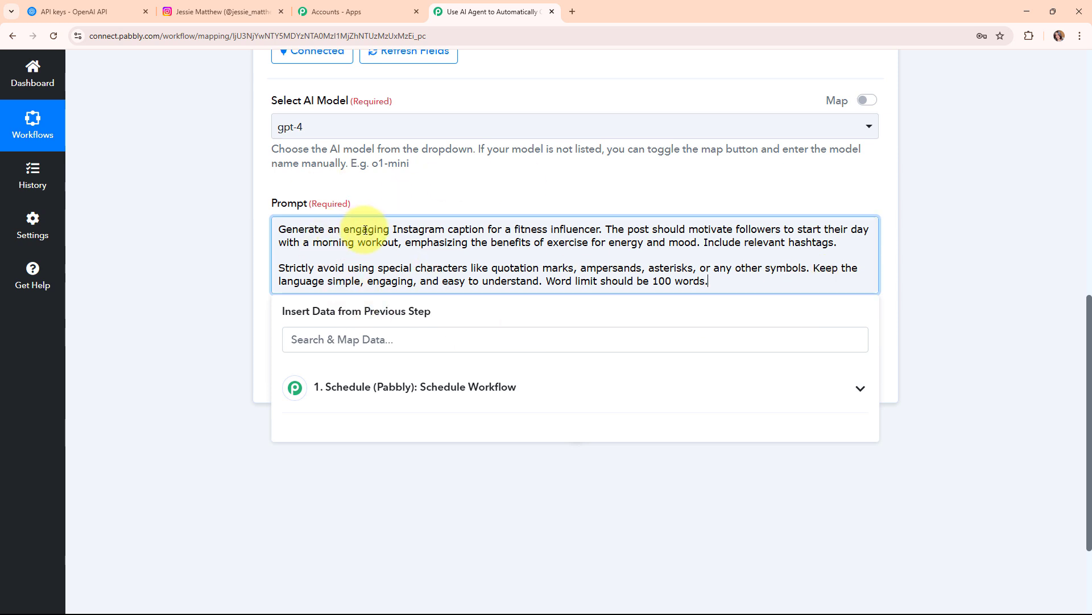
pyautogui.click(429, 190)
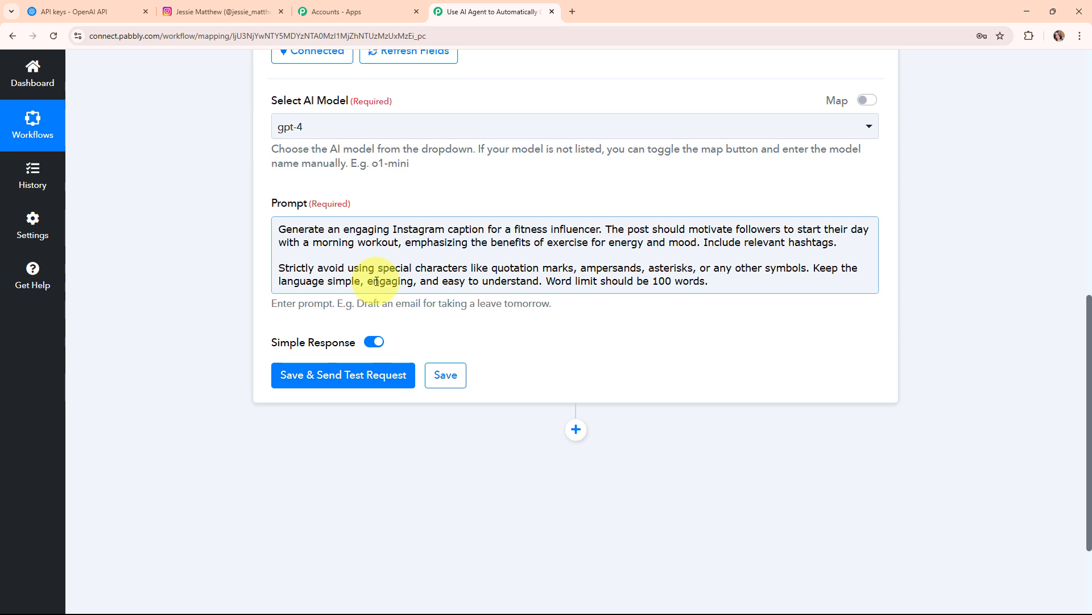
# Step: Save the ChatGPT action, send a test request and enlarge the Choices 0 Message Content value to read the generated caption
pyautogui.click(315, 381)
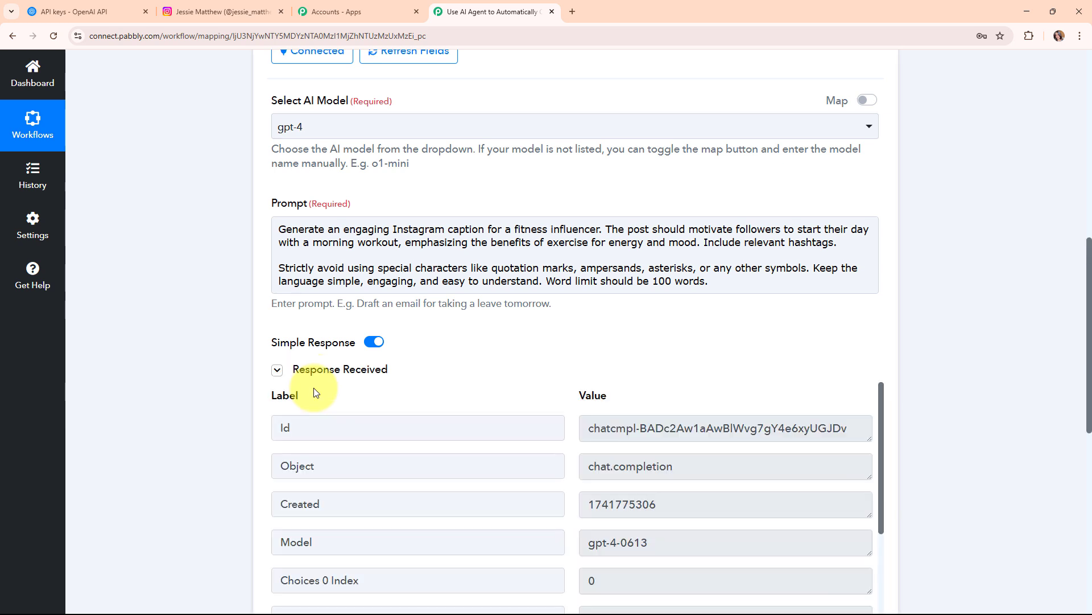
pyautogui.scroll(-5, 975, 349)
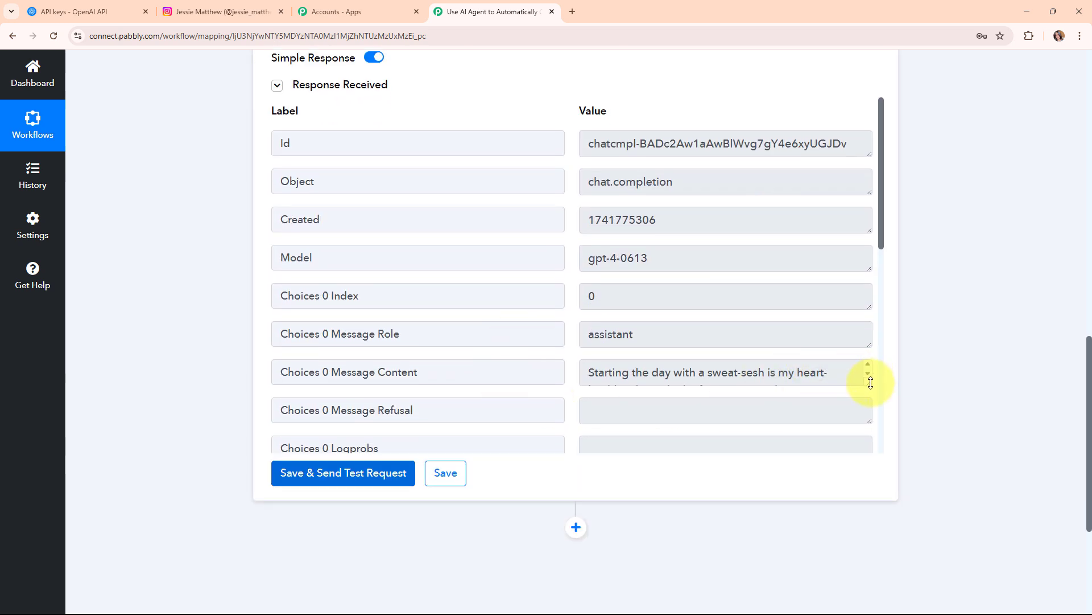
pyautogui.moveTo(869, 382); pyautogui.dragTo(866, 531)
pyautogui.scroll(-2, 742, 309)
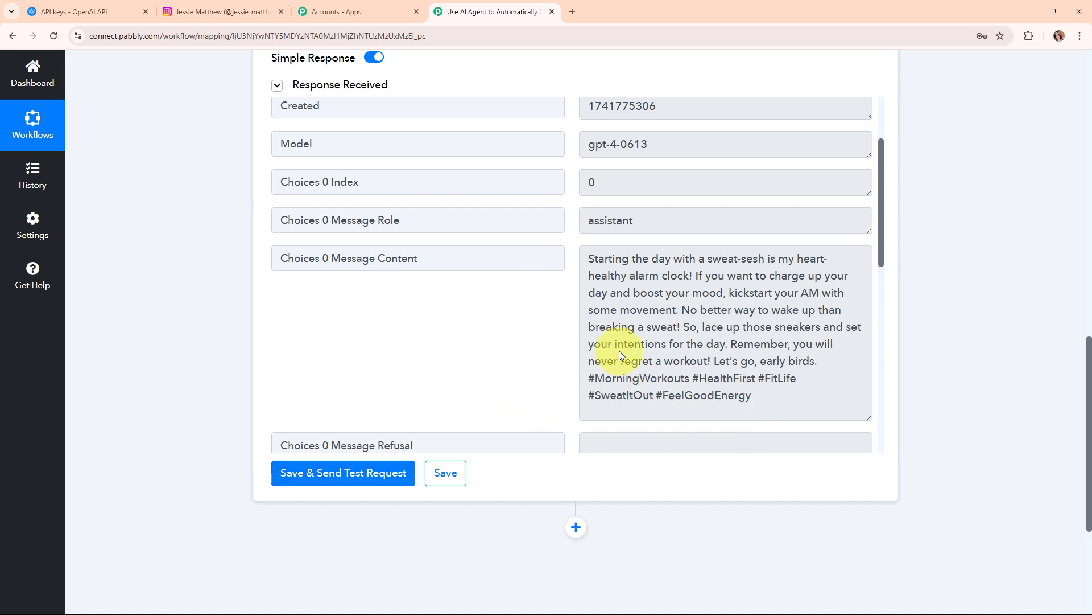
# Step: Collapse the ChatGPT step and add an OpenAI (ChatGPT, DALL-E, Whisper) action after it with the Generate Image (DALL-E) event
pyautogui.scroll(5, 906, 303)
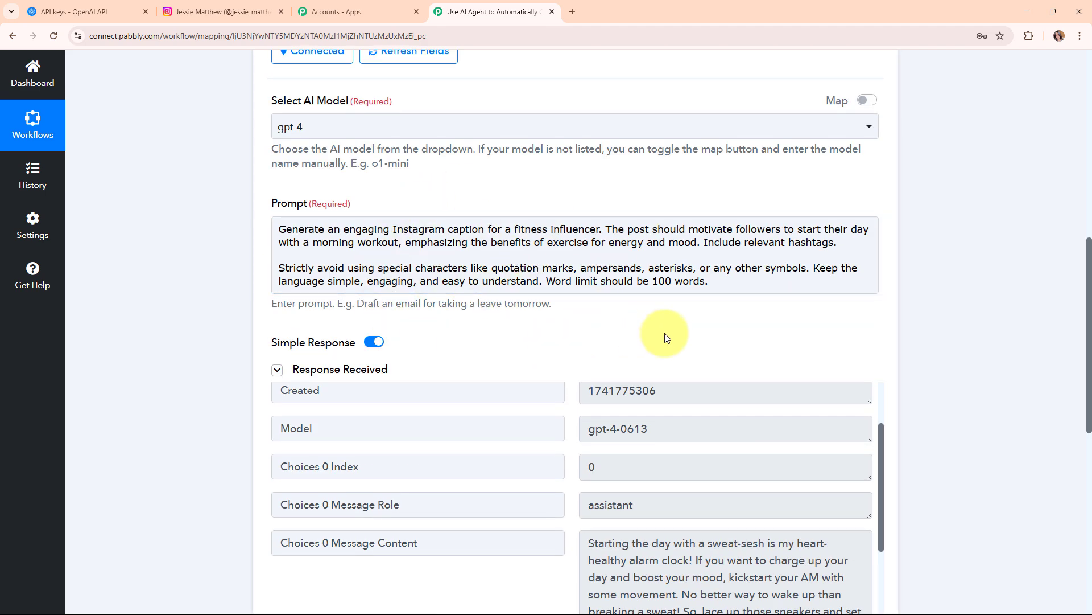
pyautogui.scroll(6, 897, 227)
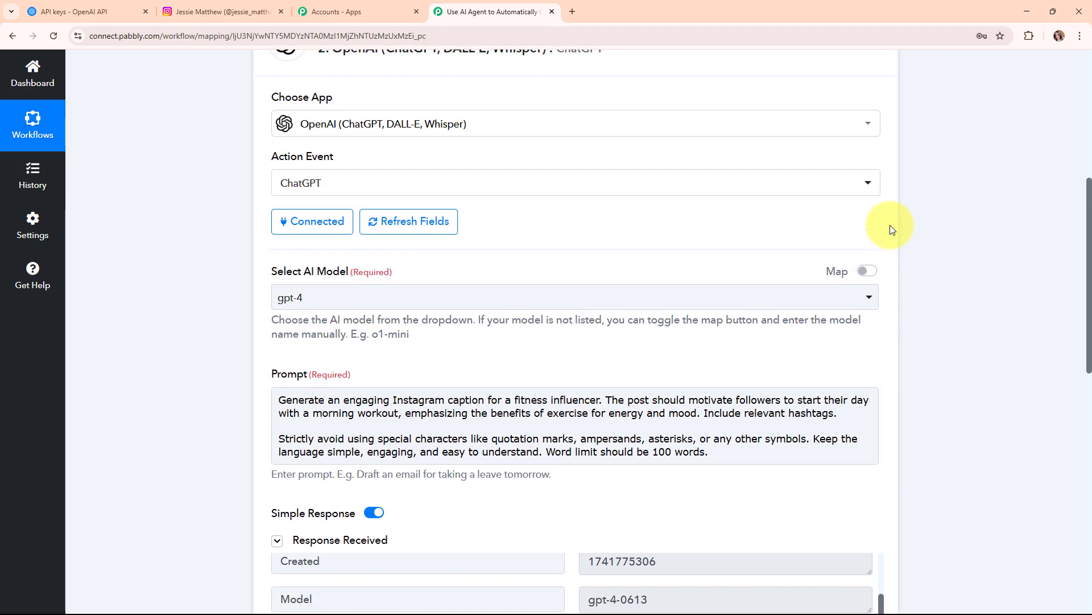
pyautogui.click(877, 211)
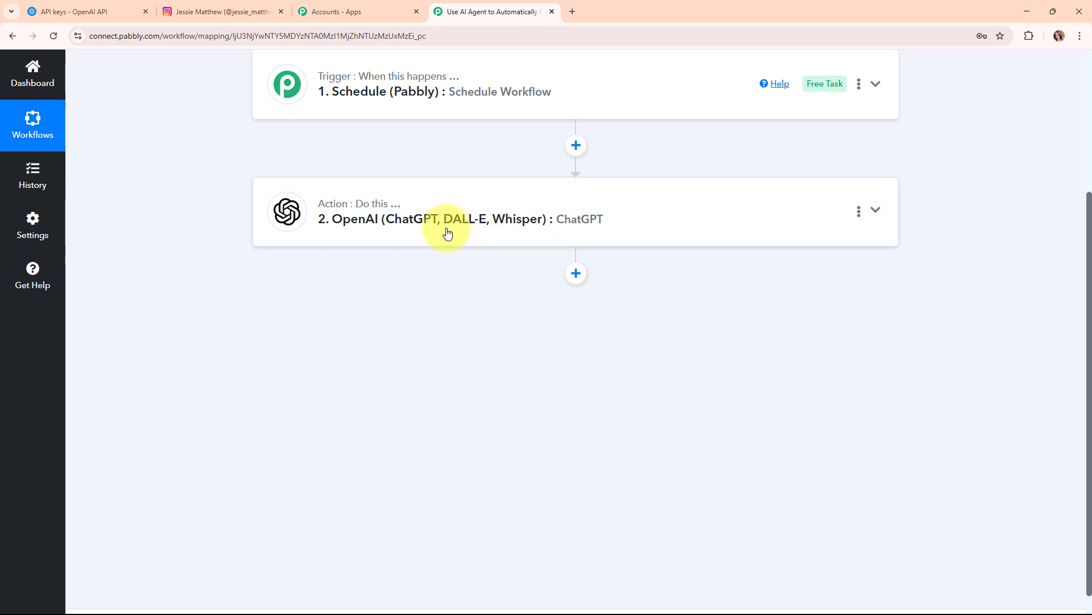
pyautogui.click(576, 274)
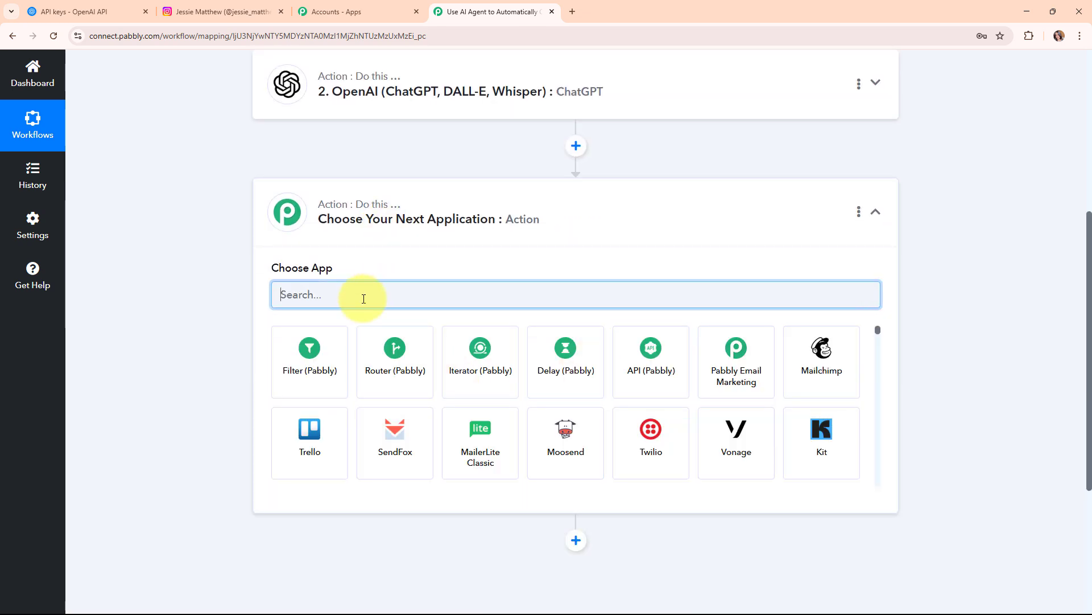
pyautogui.write('ope')
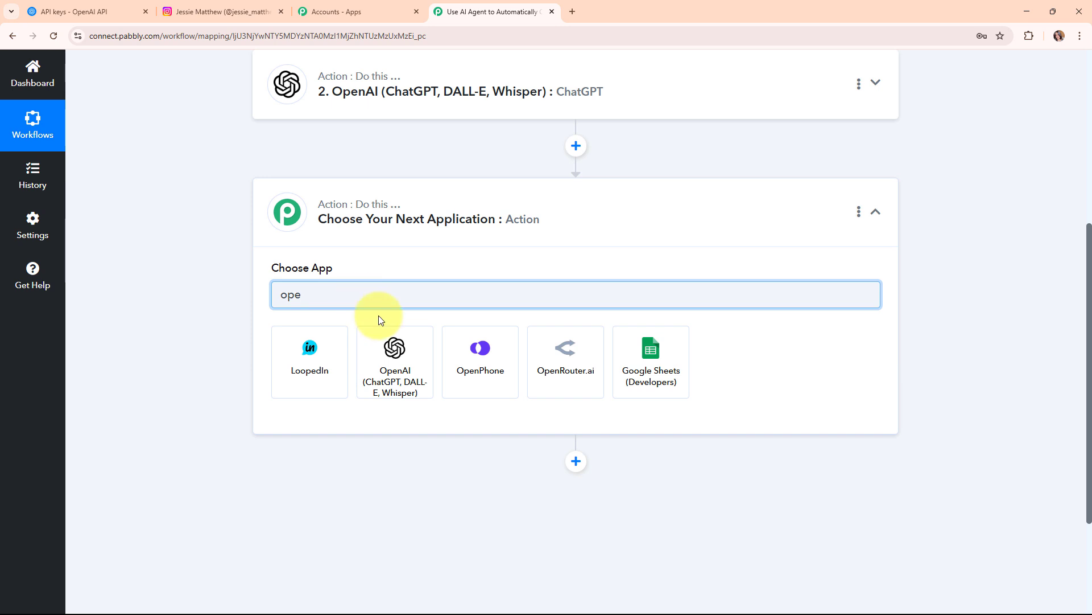
pyautogui.click(392, 336)
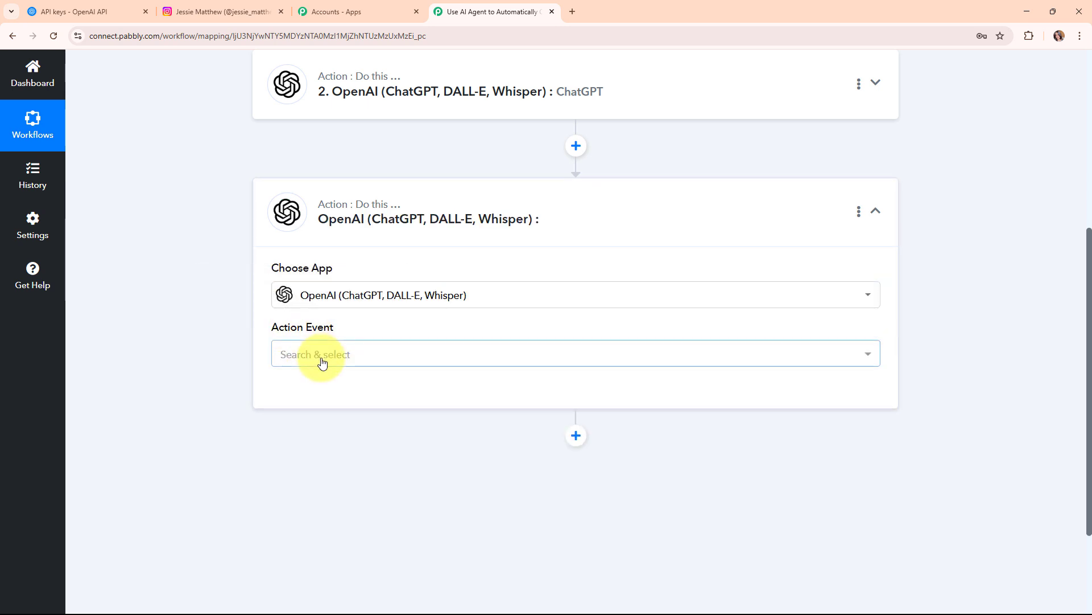
pyautogui.click(321, 360)
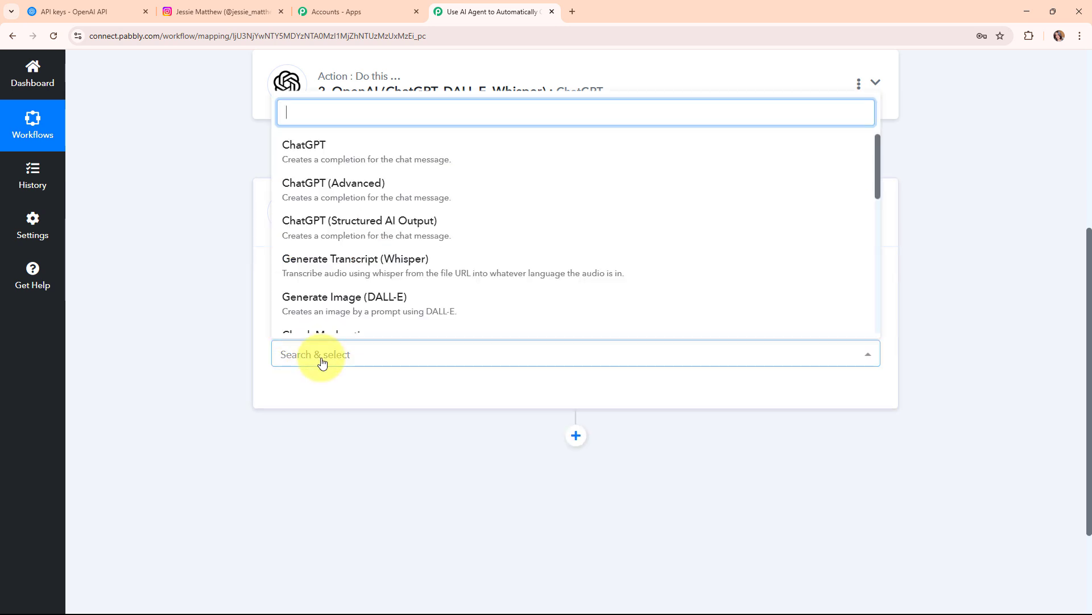
pyautogui.click(305, 310)
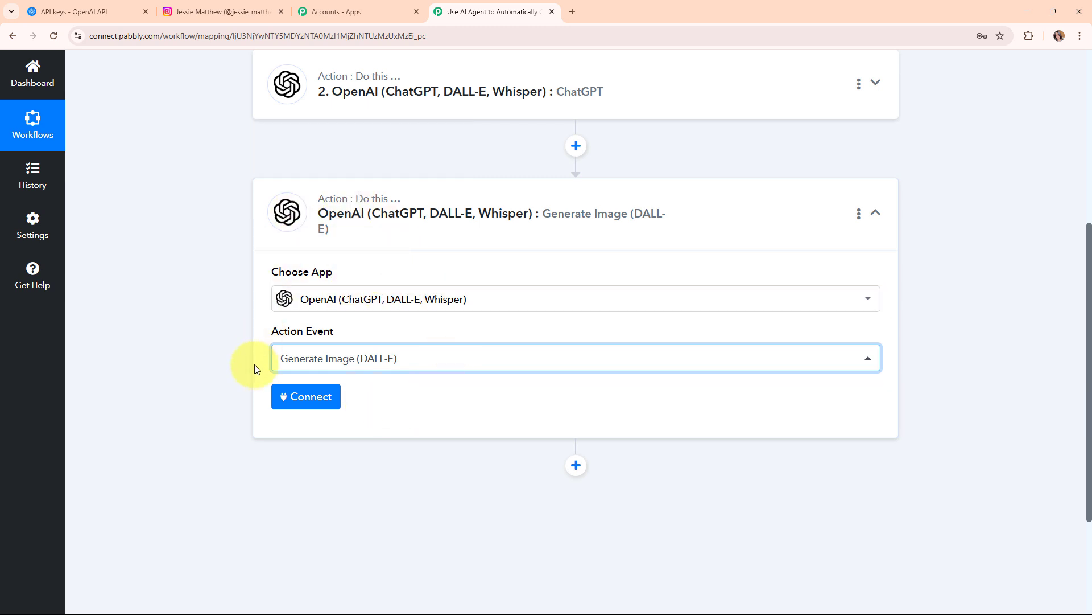
# Step: Connect the image action through the existing OpenAI (ChatGPT, DALL-E, Whisper) #9 connection and choose dall-e-3 as its model
pyautogui.click(293, 405)
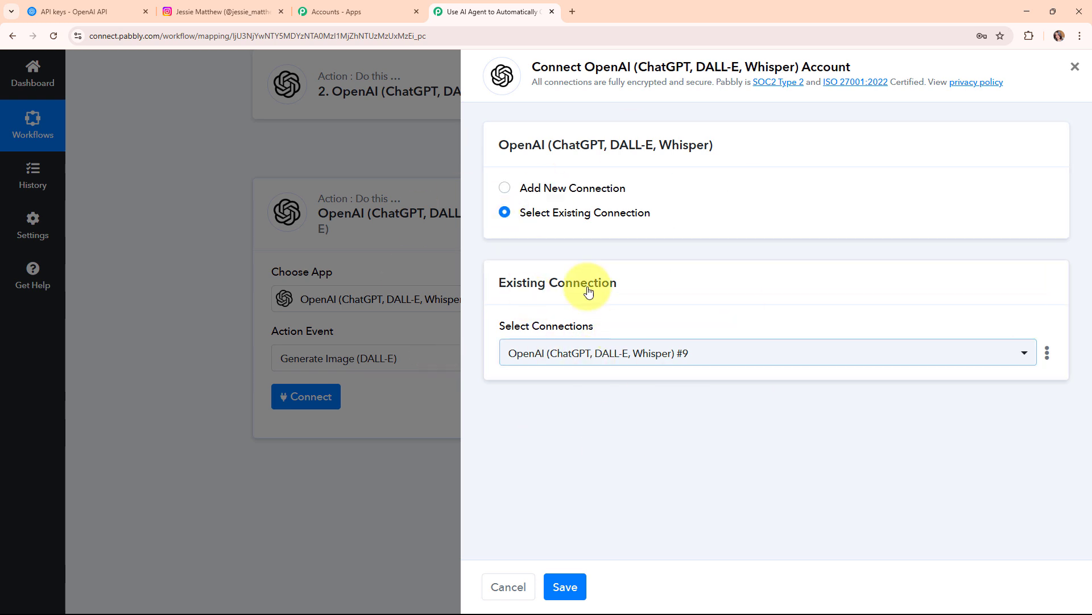
pyautogui.click(581, 582)
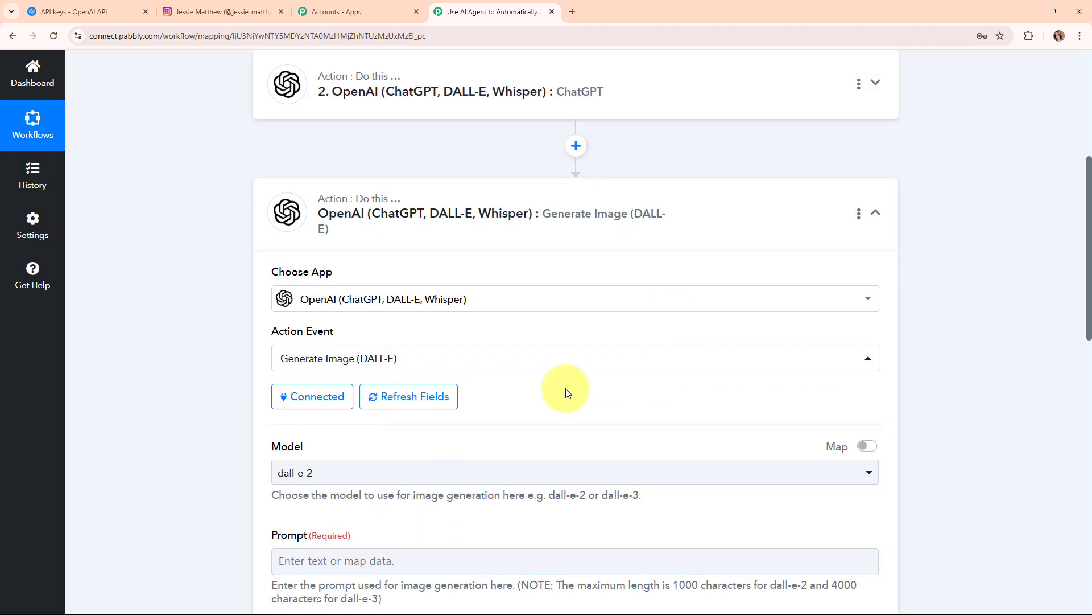
pyautogui.scroll(-4, 566, 390)
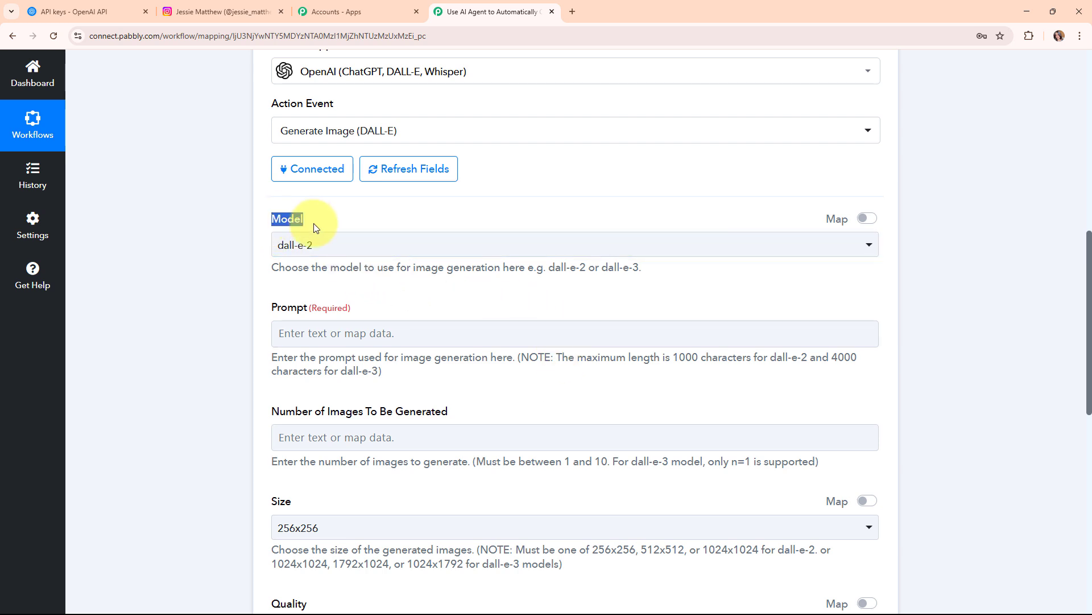
pyautogui.click(383, 246)
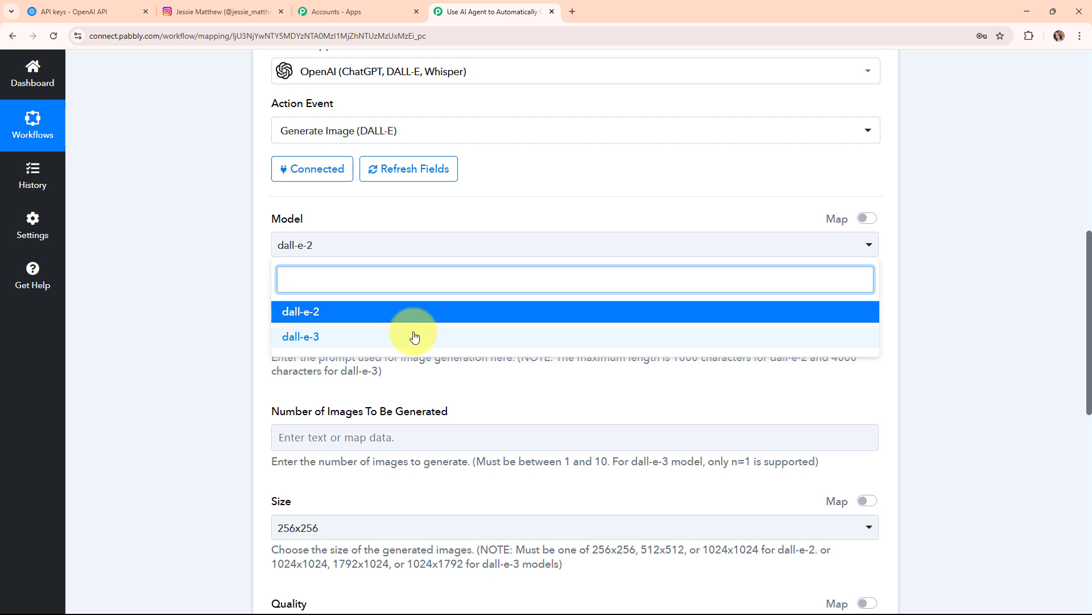
pyautogui.click(415, 337)
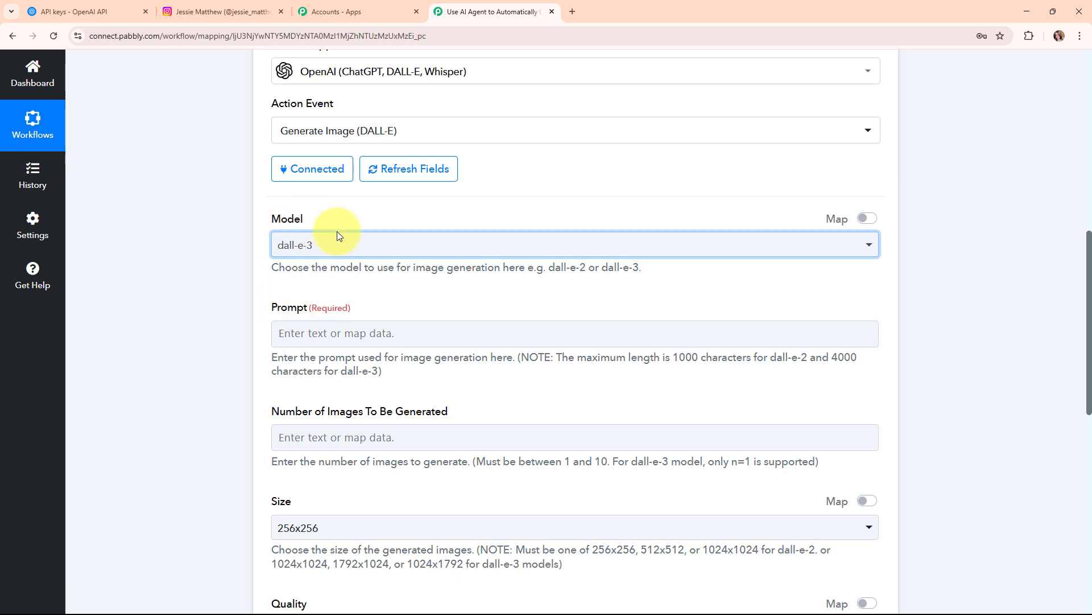
# Step: Enter a prompt for a high-resolution, text-free Instagram post image with an {{AI Generated Caption}} placeholder, supported formats, 8MB maximum and 4:5 to 1.91:1 aspect ratio
pyautogui.scroll(-2, 281, 221)
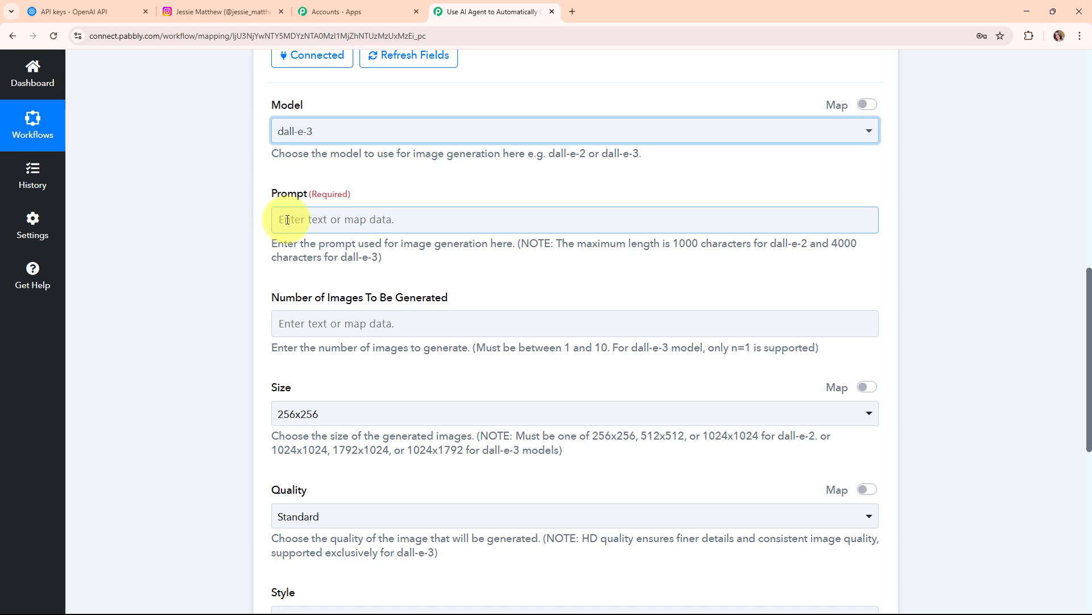
pyautogui.click(288, 220)
pyautogui.write('Generate a Image for Instagram Post Caption: {{AI Generated Caption}}  Create a high-resolution image, it must start with https:// or http://. Supported formats are: jpg, gif, png, ico, bmp. Maximun image size 8MB and aspect ratio falls within a 4:5 to 1.91:1 range. Do not add any kind of text in Image.')
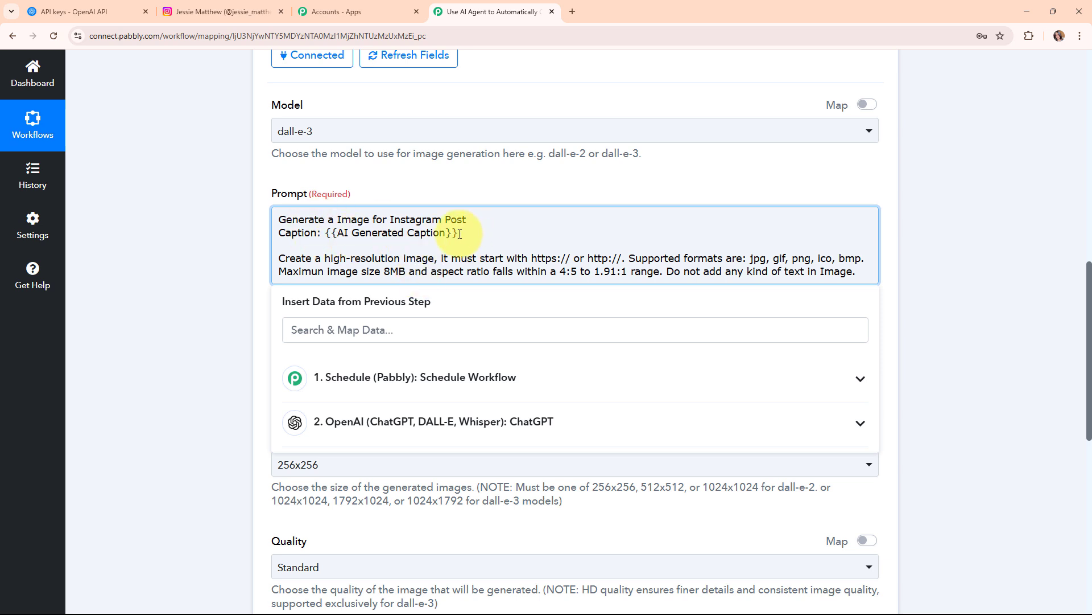
# Step: Replace the {{AI Generated Caption}} placeholder in the prompt with the Choices 0 Message Content value mapped from the ChatGPT step
pyautogui.moveTo(460, 233); pyautogui.dragTo(330, 230)
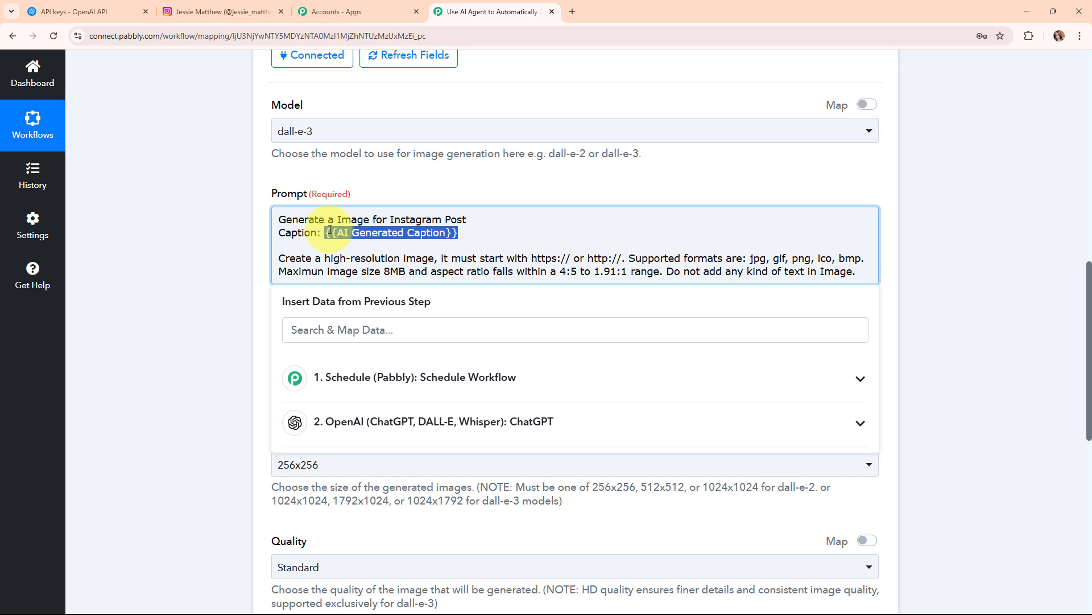
pyautogui.press('BackSpace')
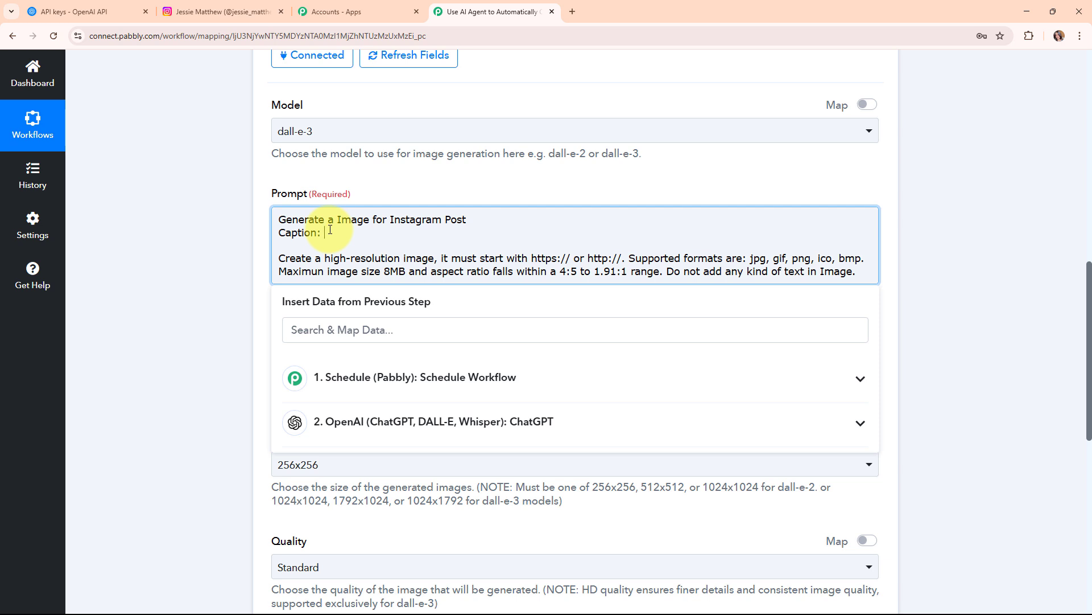
pyautogui.click(539, 441)
pyautogui.scroll(-3, 537, 500)
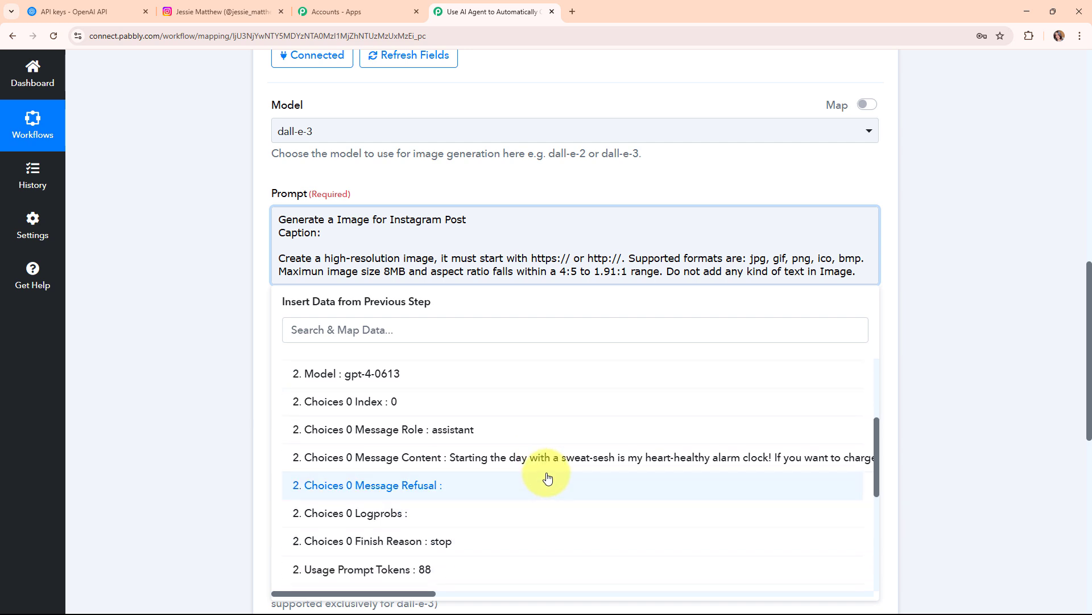
pyautogui.click(546, 458)
pyautogui.click(283, 227)
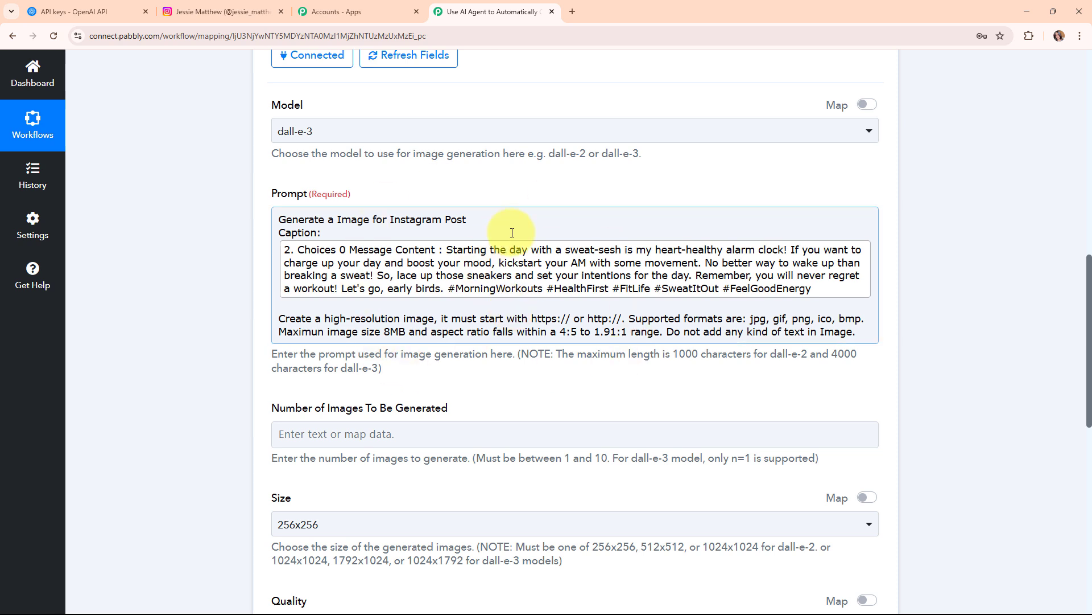
# Step: Set the number of images to be generated to 1
pyautogui.scroll(-3, 573, 398)
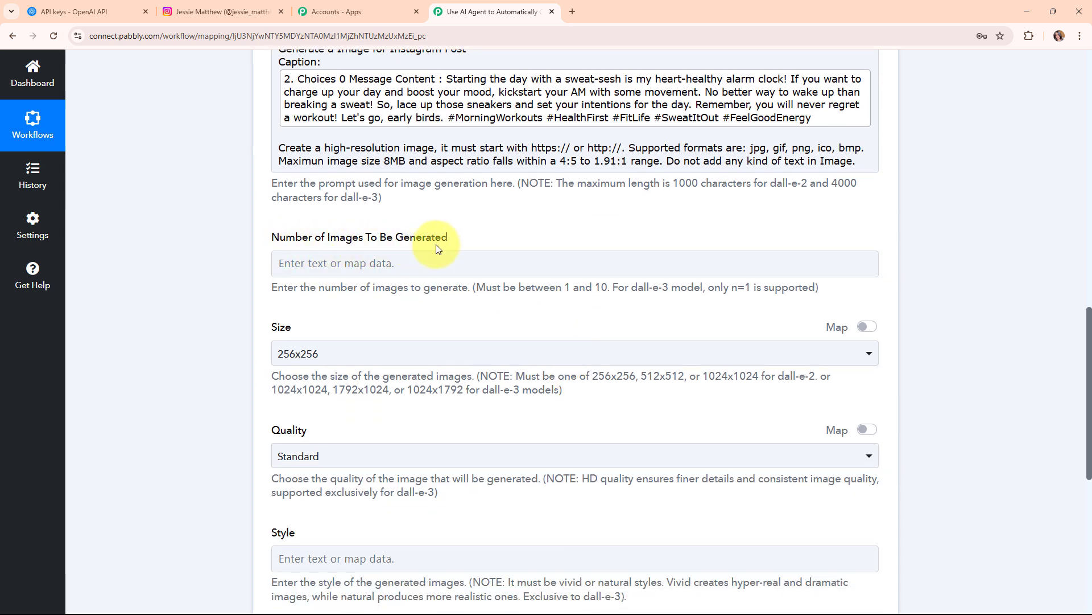
pyautogui.click(325, 264)
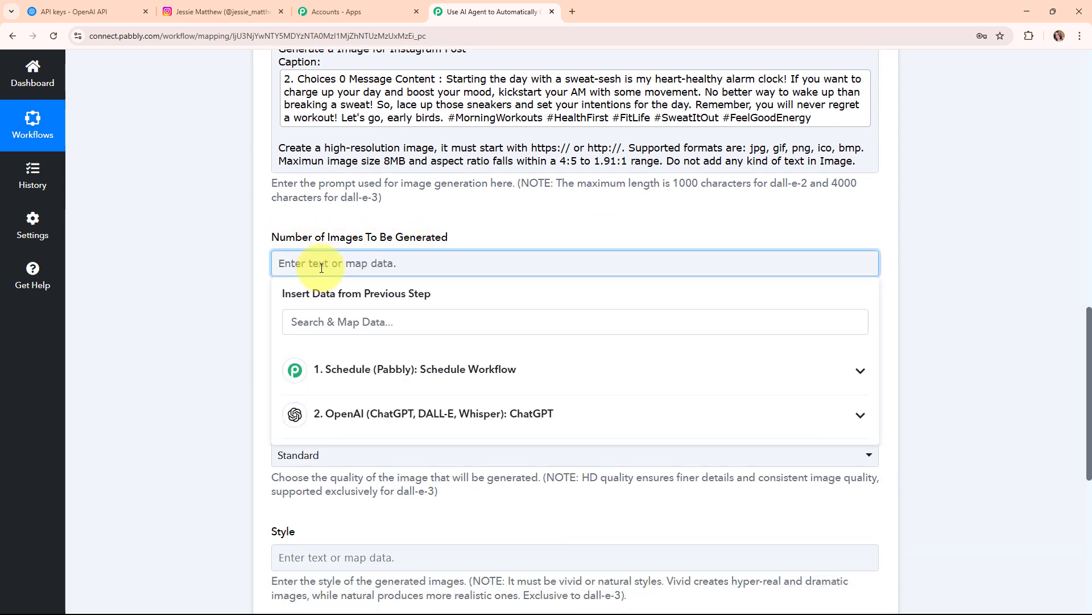
pyautogui.write('1')
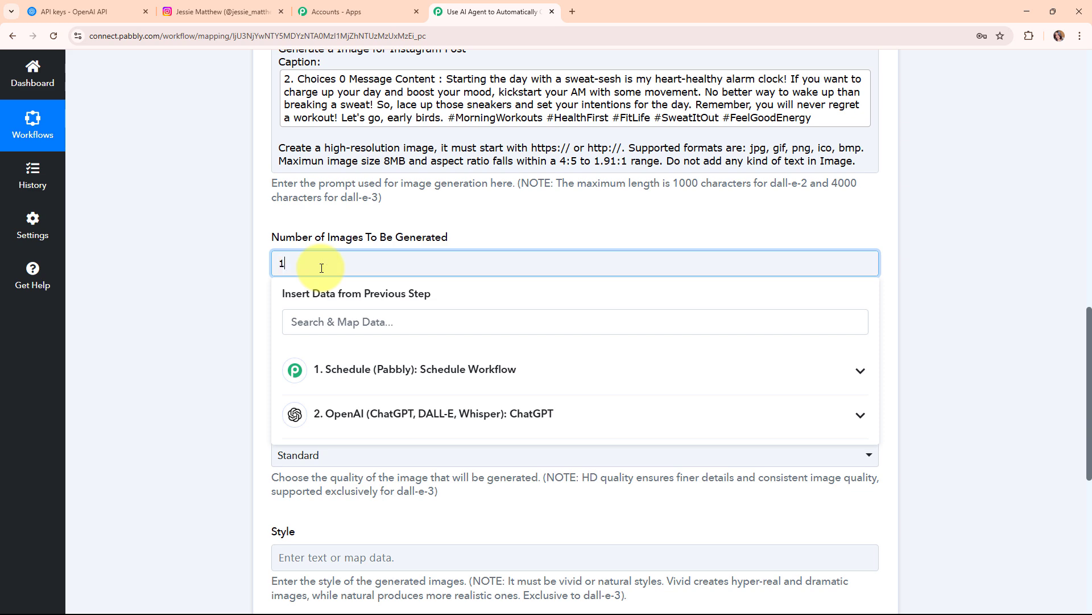
pyautogui.click(479, 234)
# Step: Set the generated image's size to 1024x1024 and its quality to HD
pyautogui.scroll(-2, 562, 338)
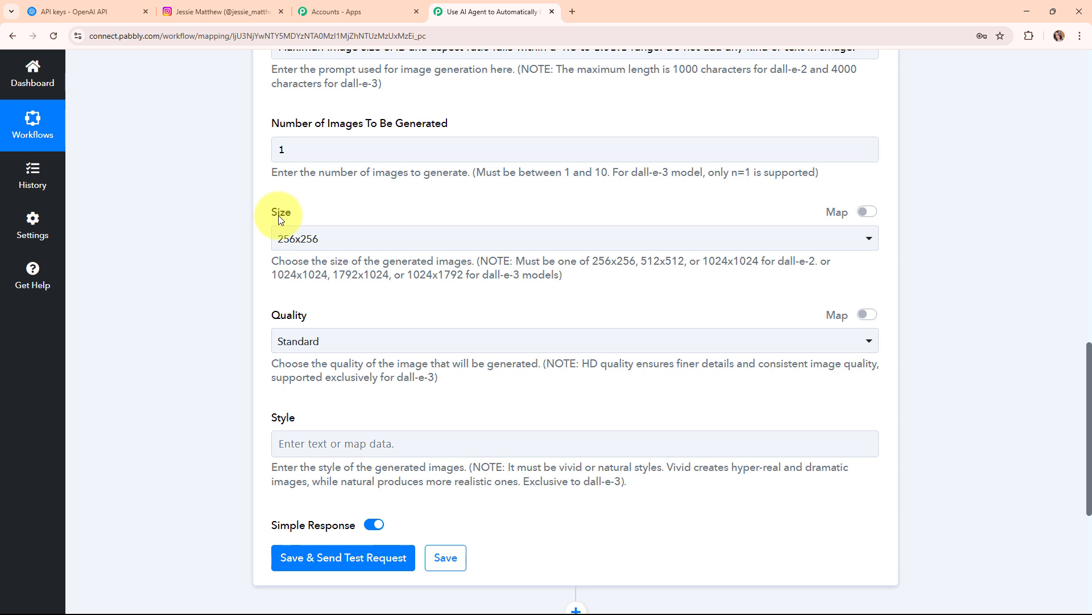
pyautogui.click(529, 238)
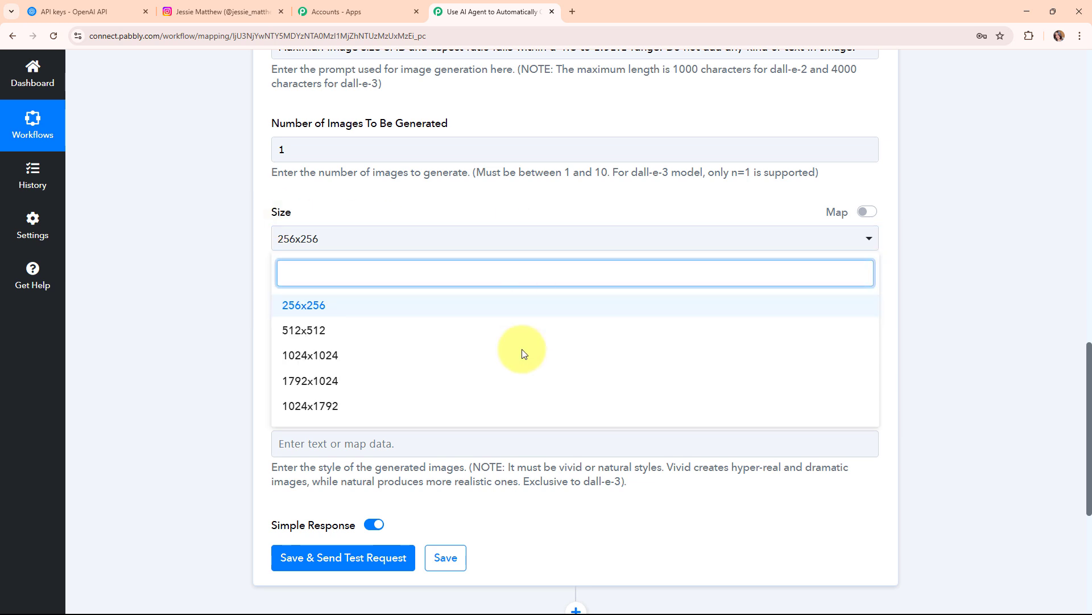
pyautogui.click(312, 357)
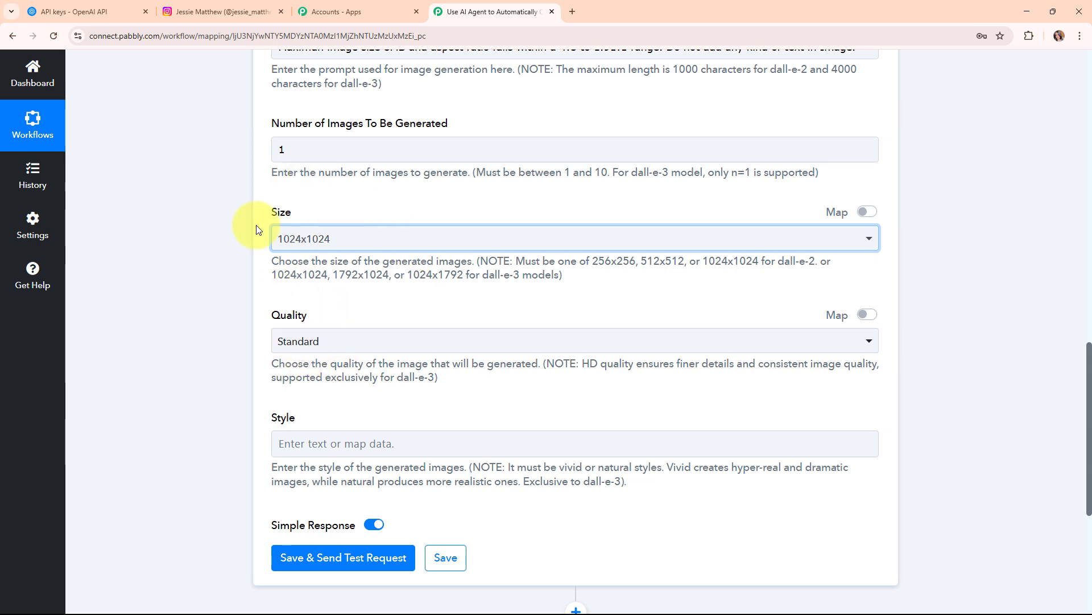
pyautogui.scroll(-1, 500, 305)
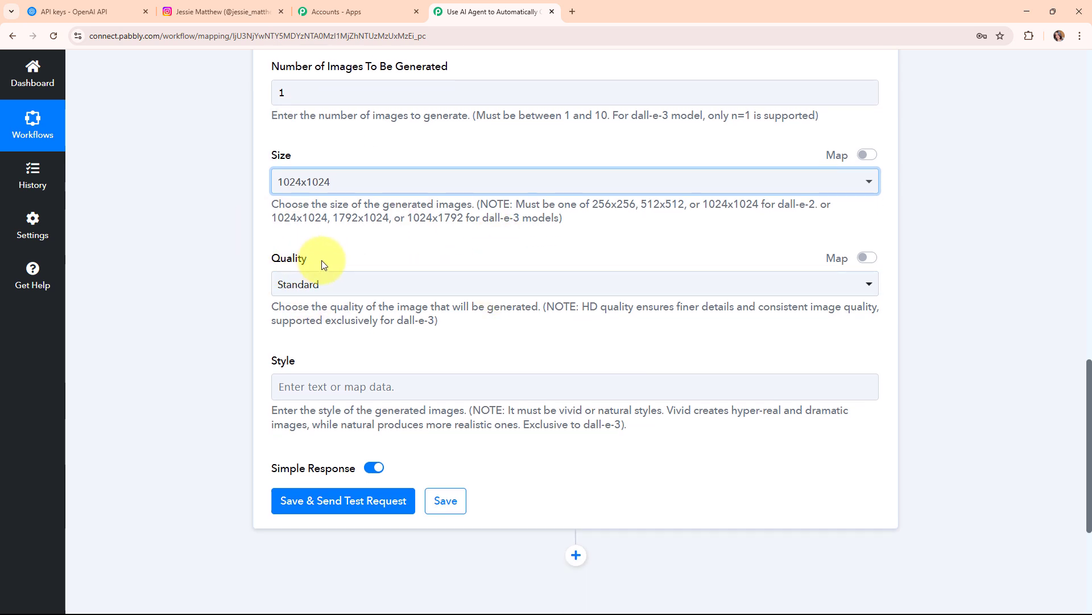
pyautogui.click(417, 289)
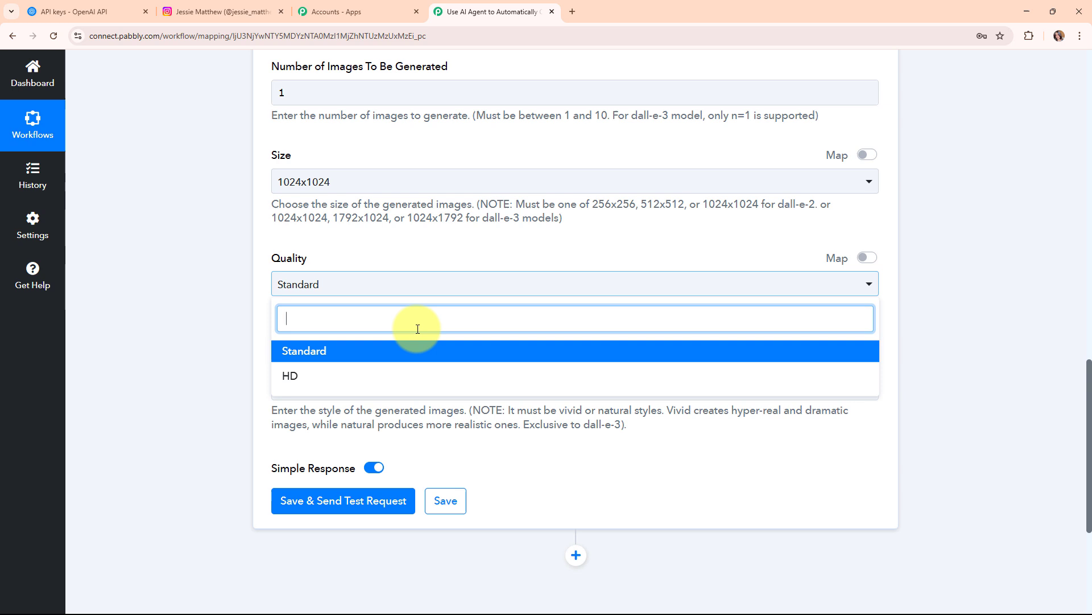
pyautogui.click(414, 377)
# Step: Leave the style empty, save the image generation action and send a test request
pyautogui.scroll(-1, 409, 342)
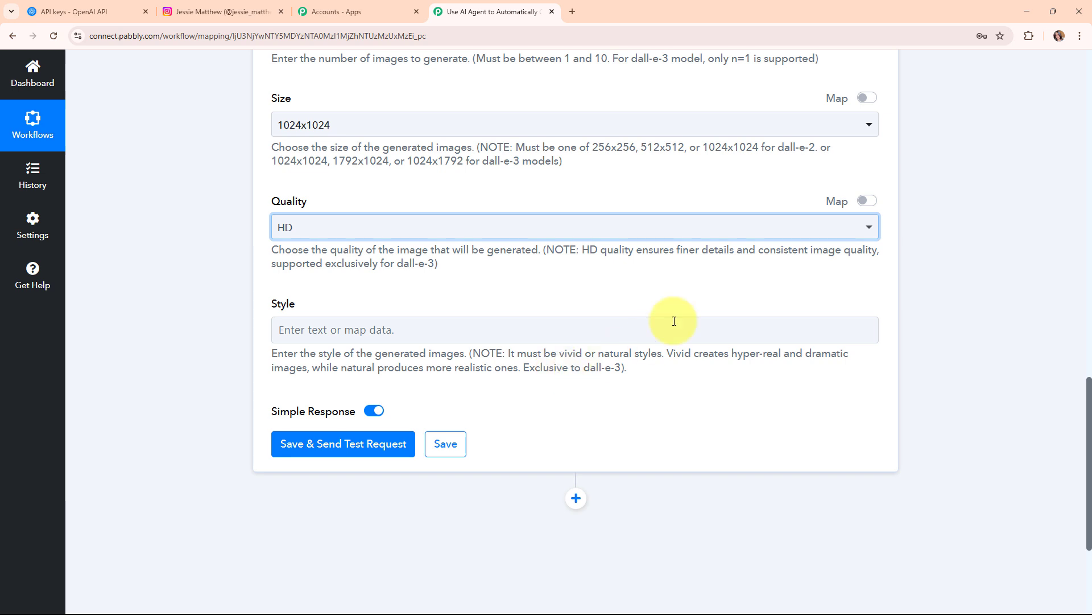
pyautogui.scroll(-3, 598, 273)
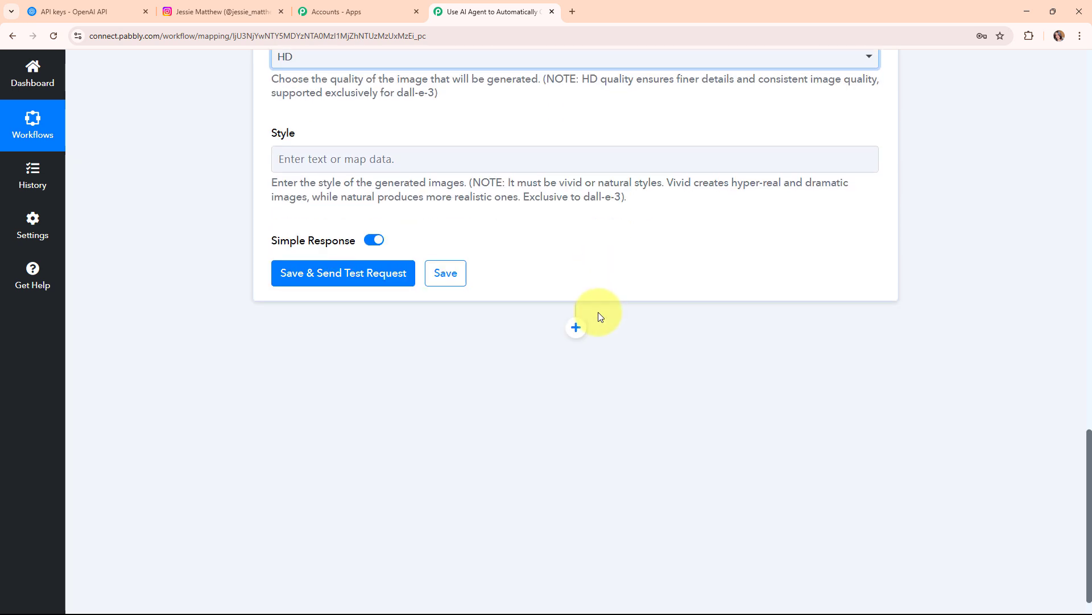
pyautogui.click(328, 277)
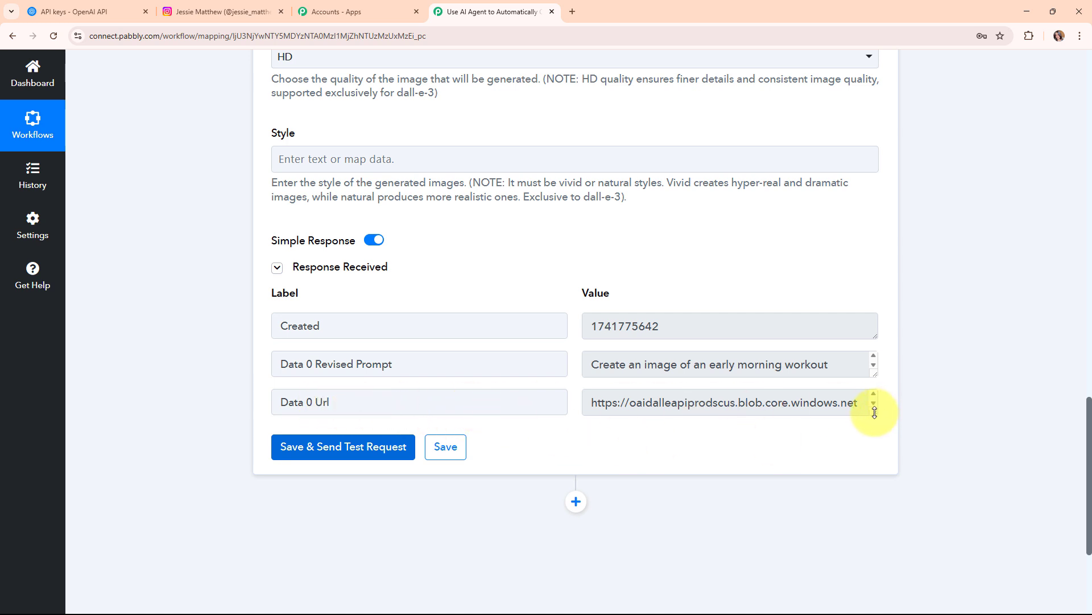
# Step: Copy the full Data 0 Url value from the response and open it in a new browser tab to view the generated image
pyautogui.moveTo(875, 412); pyautogui.dragTo(873, 536)
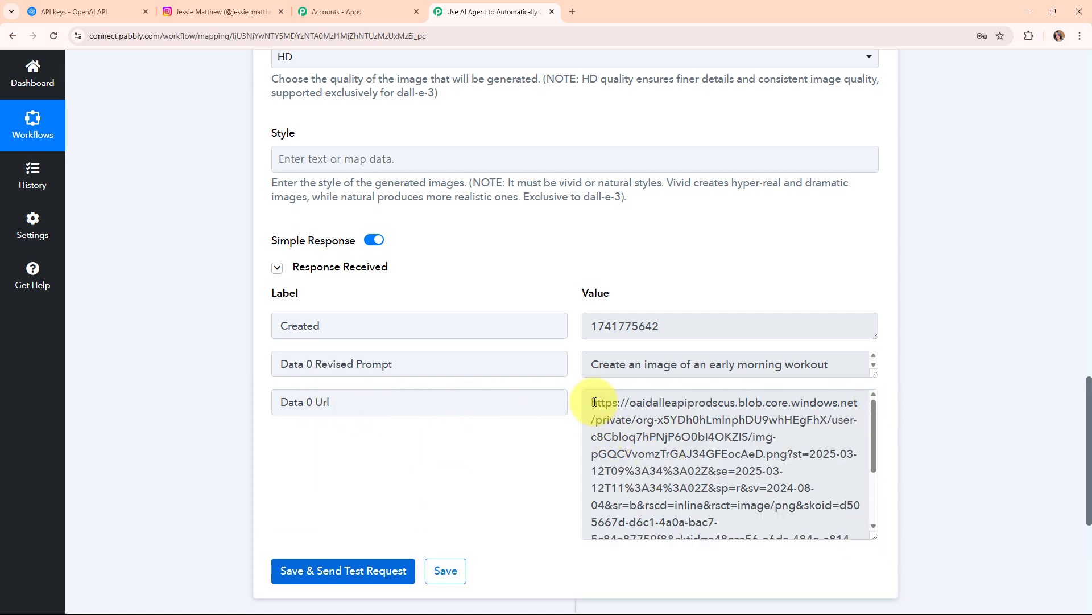
pyautogui.moveTo(594, 402); pyautogui.dragTo(724, 529)
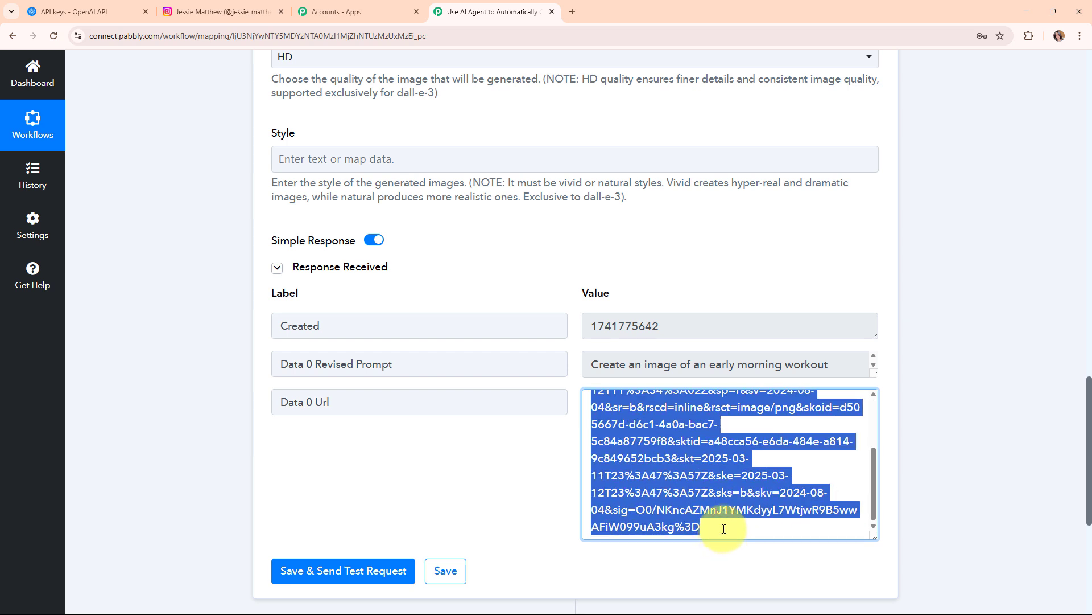
pyautogui.hotkey('ctrl', 'c')
pyautogui.click(573, 12)
pyautogui.hotkey('ctrl', 'v')
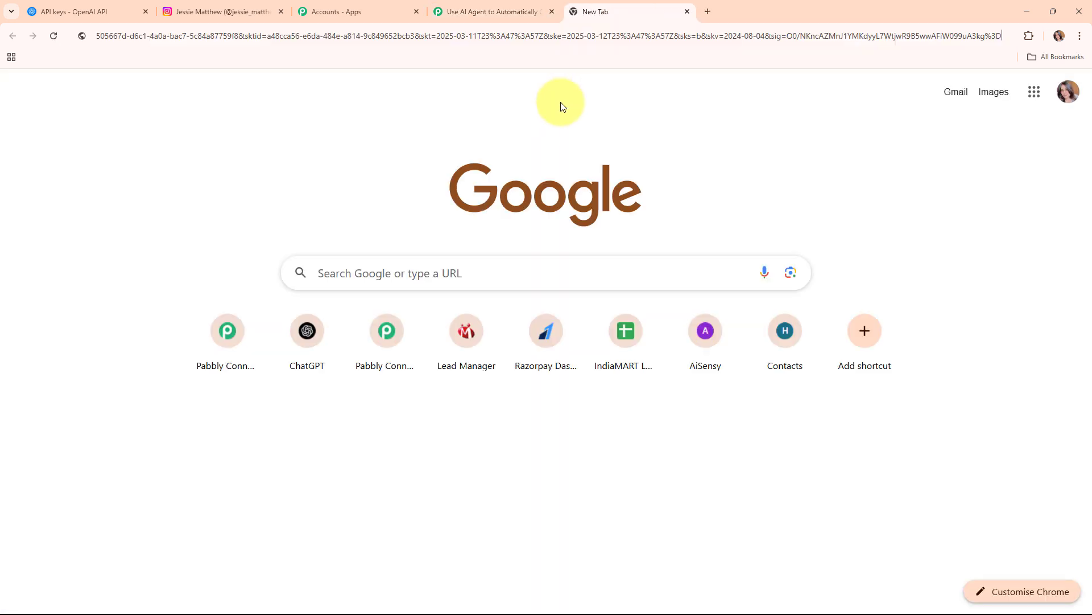
pyautogui.press('Return')
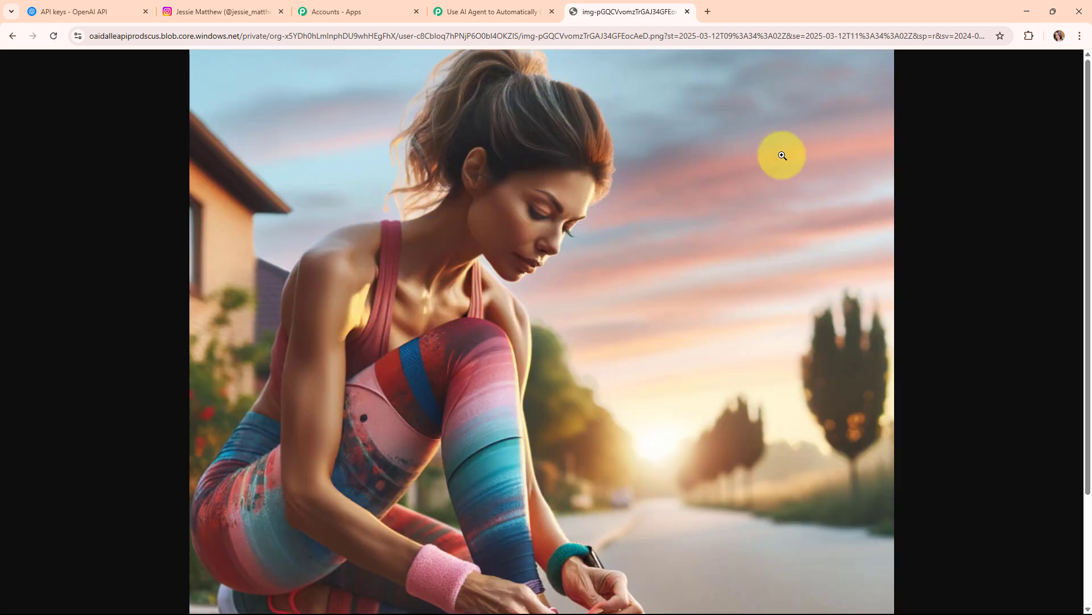
pyautogui.scroll(-3, 683, 310)
pyautogui.scroll(3, 688, 310)
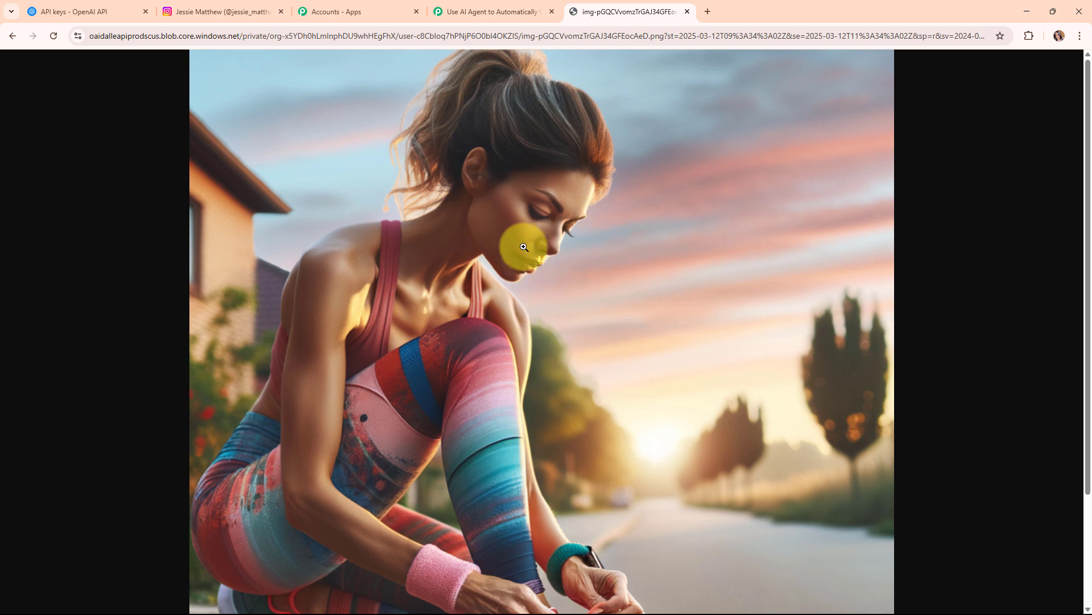
# Step: Return to the workflow and collapse the Generate Image (DALL-E) action
pyautogui.click(483, 7)
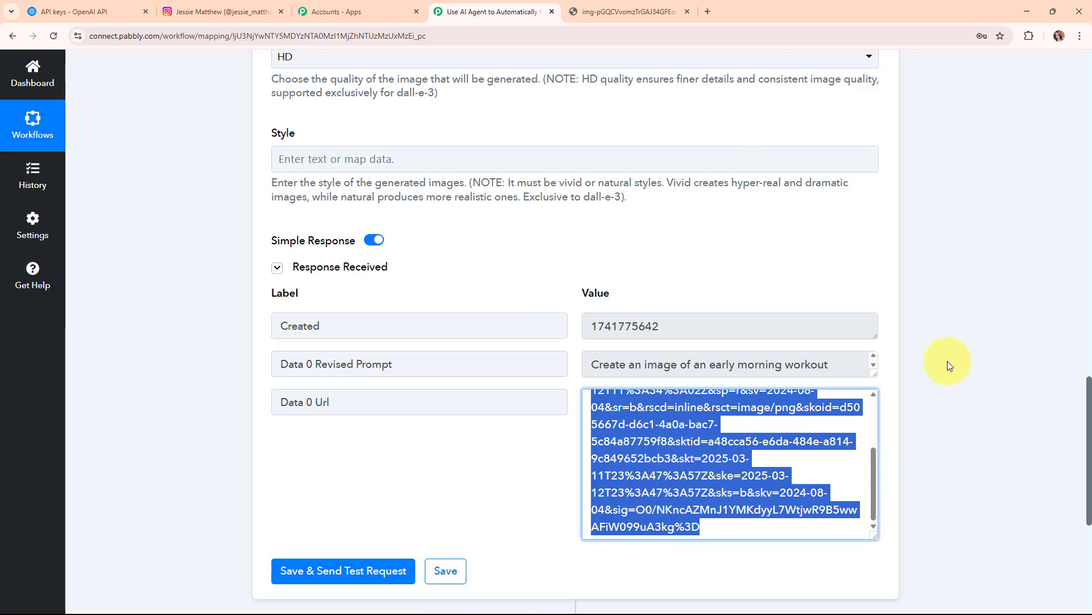
pyautogui.scroll(-3, 948, 361)
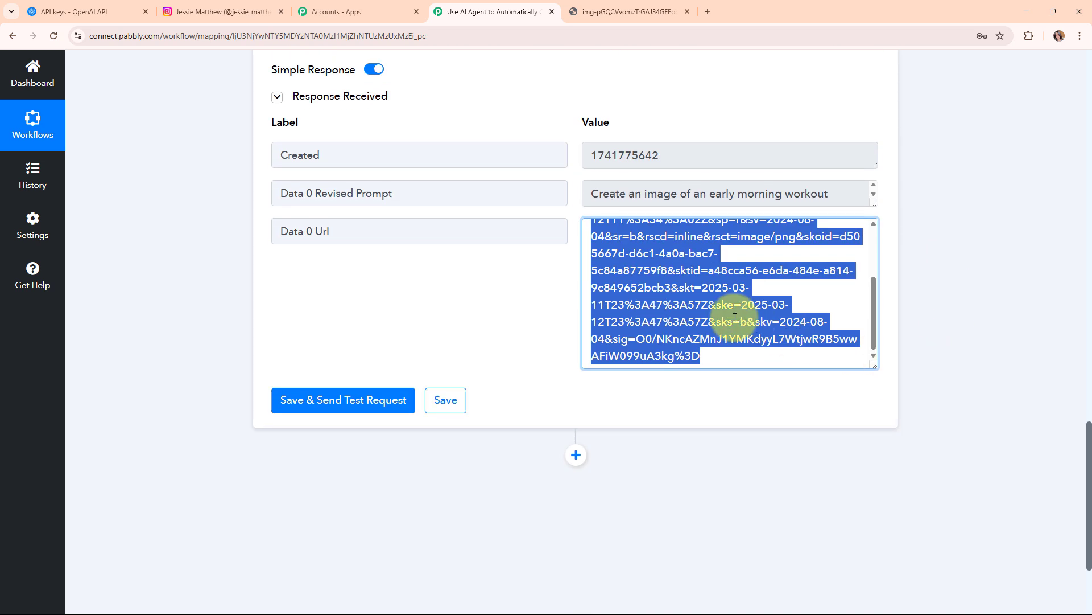
pyautogui.scroll(3, 763, 302)
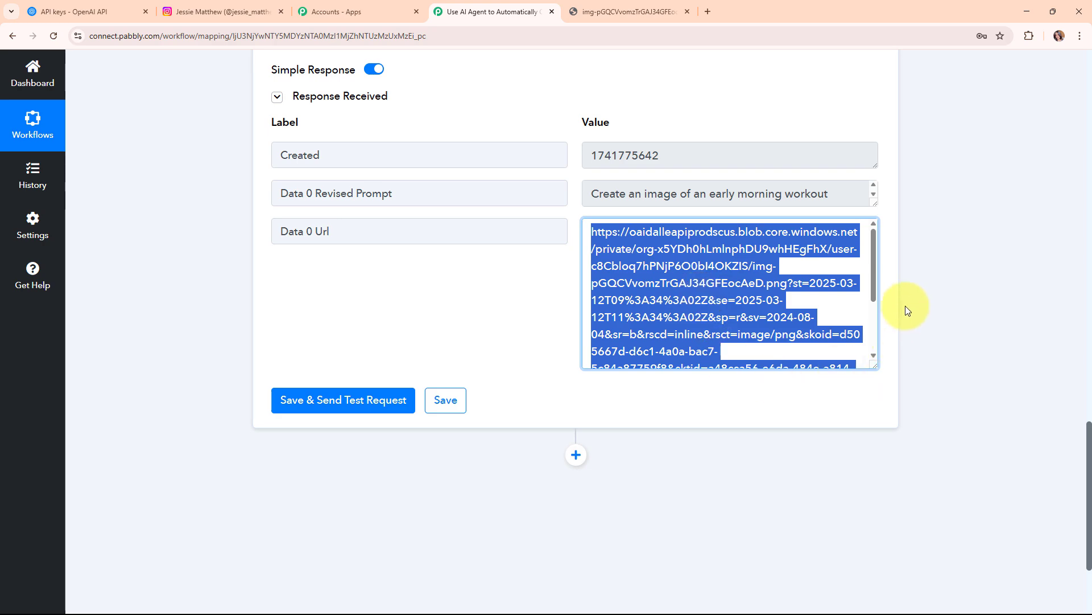
pyautogui.scroll(5, 904, 304)
pyautogui.scroll(18, 903, 285)
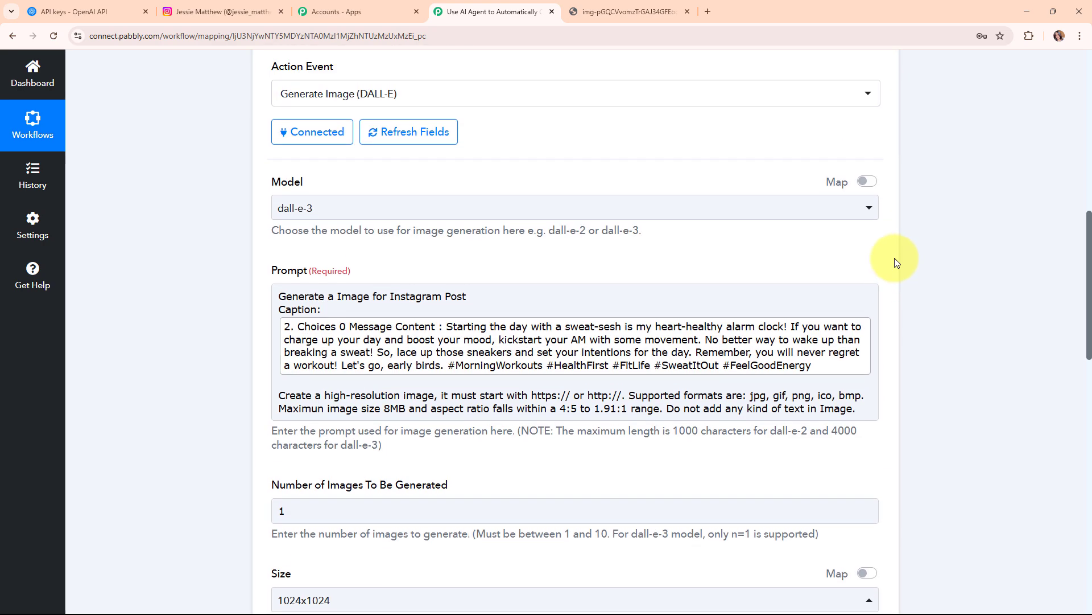
pyautogui.click(874, 158)
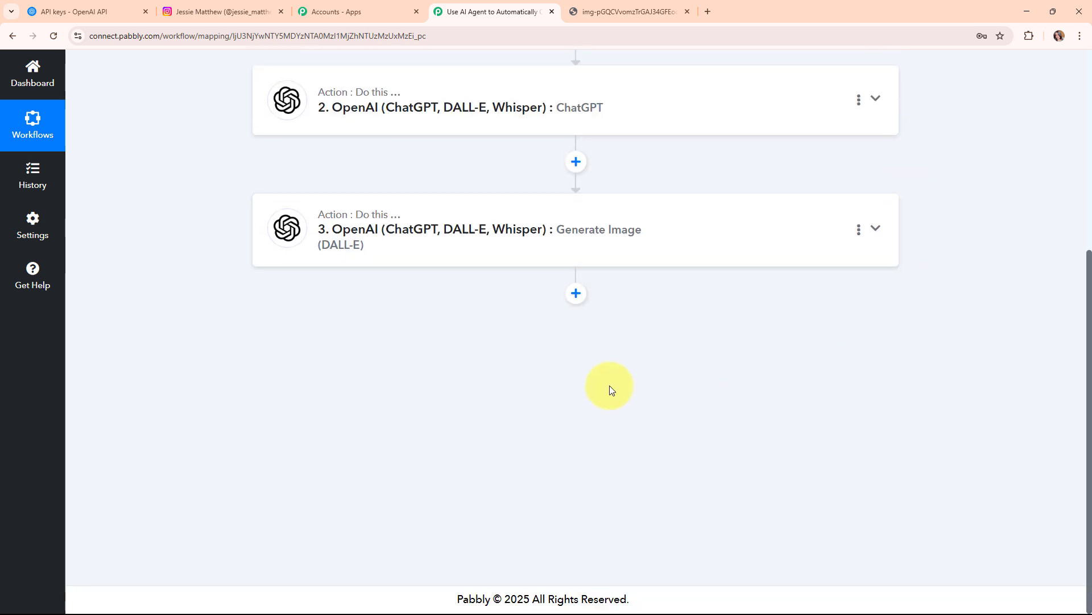
# Step: Add a Bitly action after the image generation action with the action event Shorten Link
pyautogui.click(576, 293)
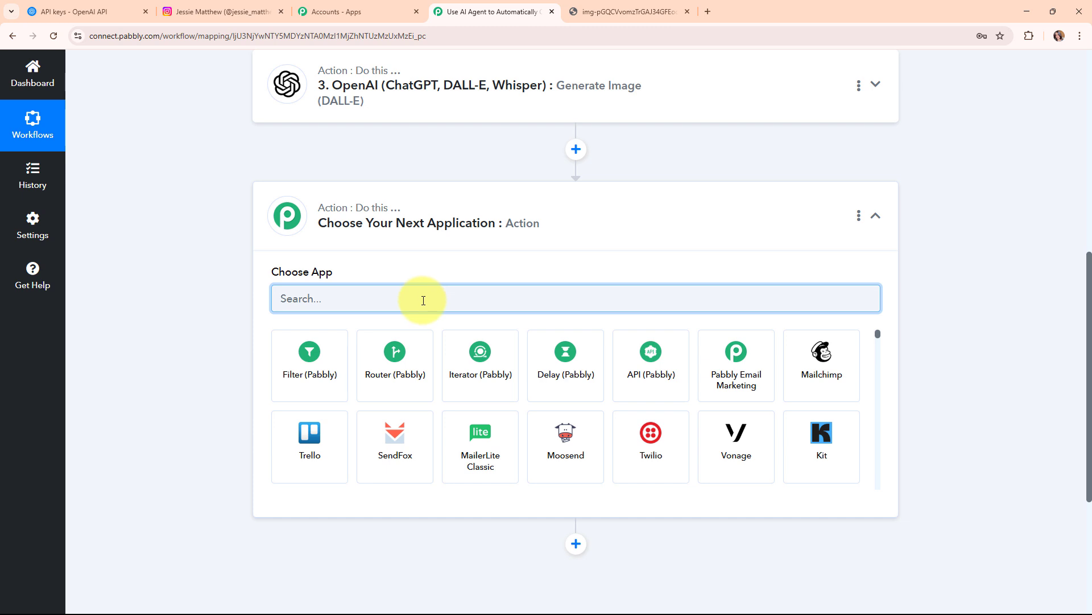
pyautogui.write('bit')
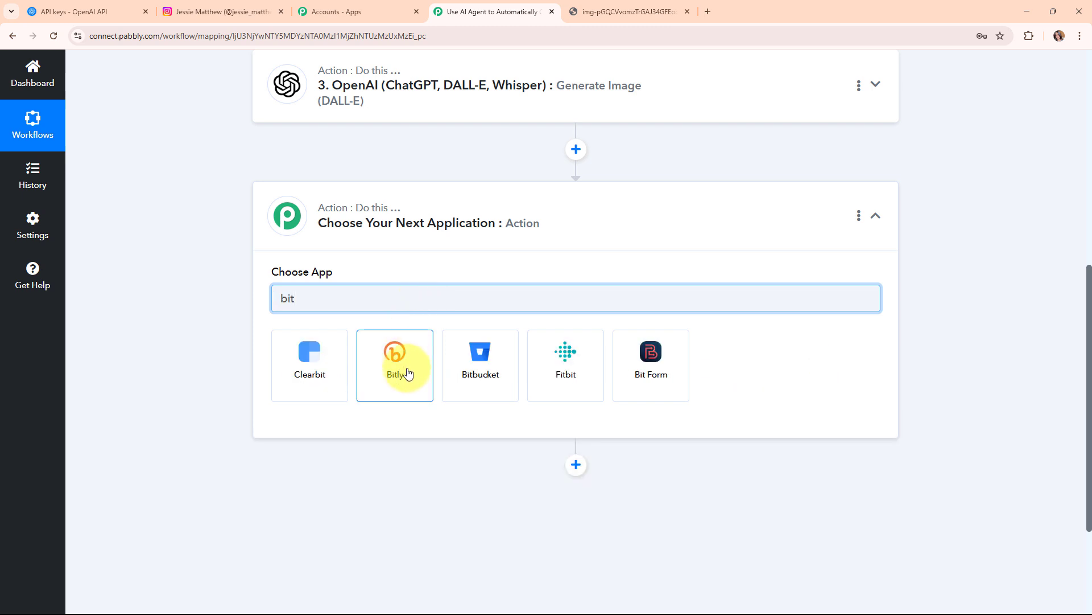
pyautogui.click(407, 373)
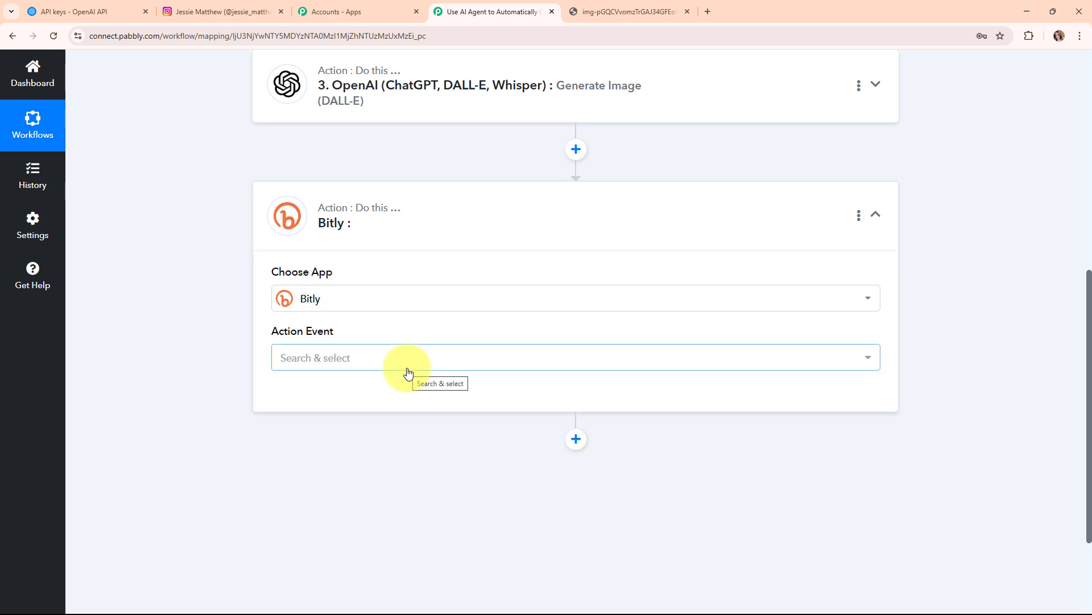
pyautogui.click(370, 365)
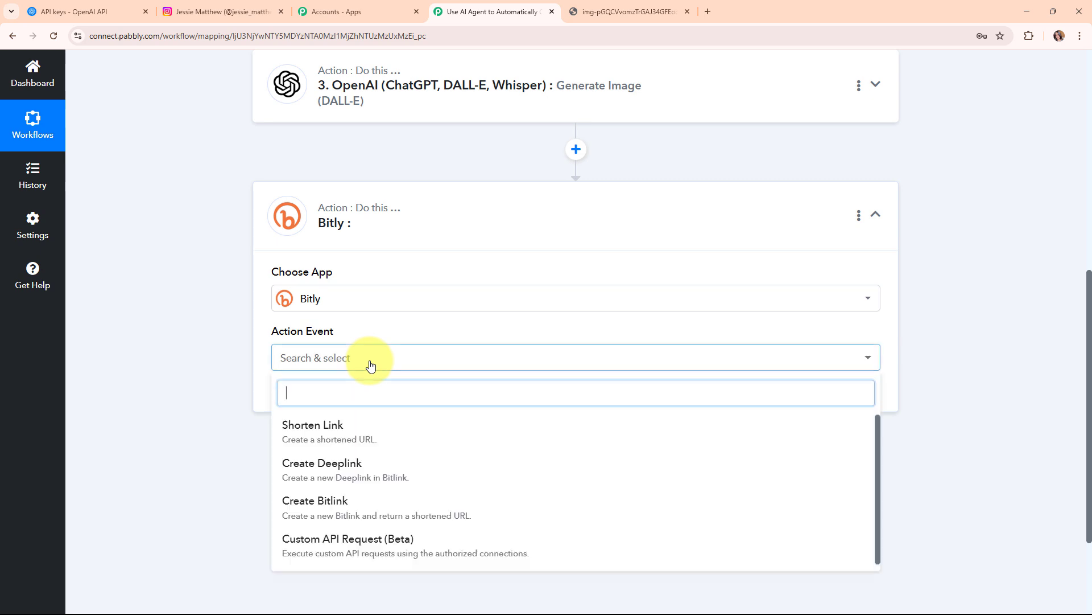
pyautogui.click(381, 437)
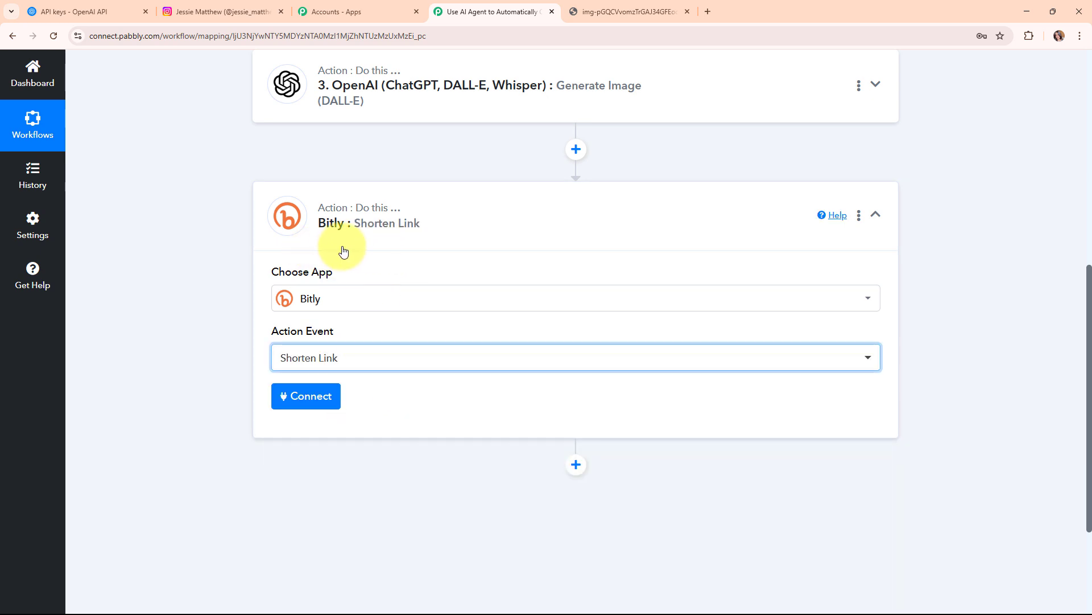
# Step: Connect the Bitly action through the existing connection Bitly #2 and select the available group
pyautogui.click(310, 402)
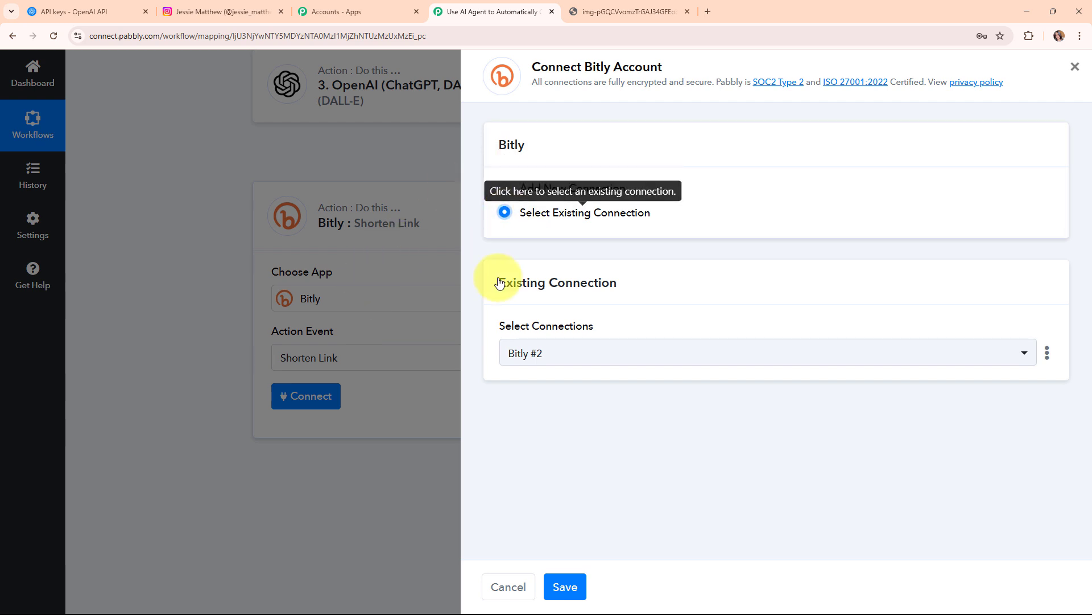
pyautogui.click(565, 588)
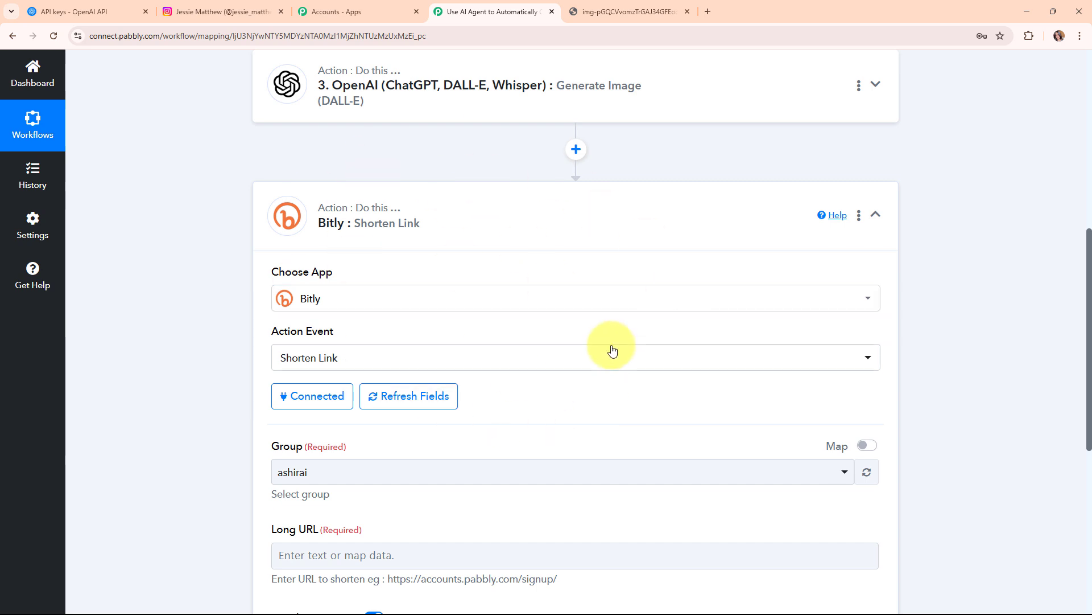
pyautogui.scroll(-5, 609, 347)
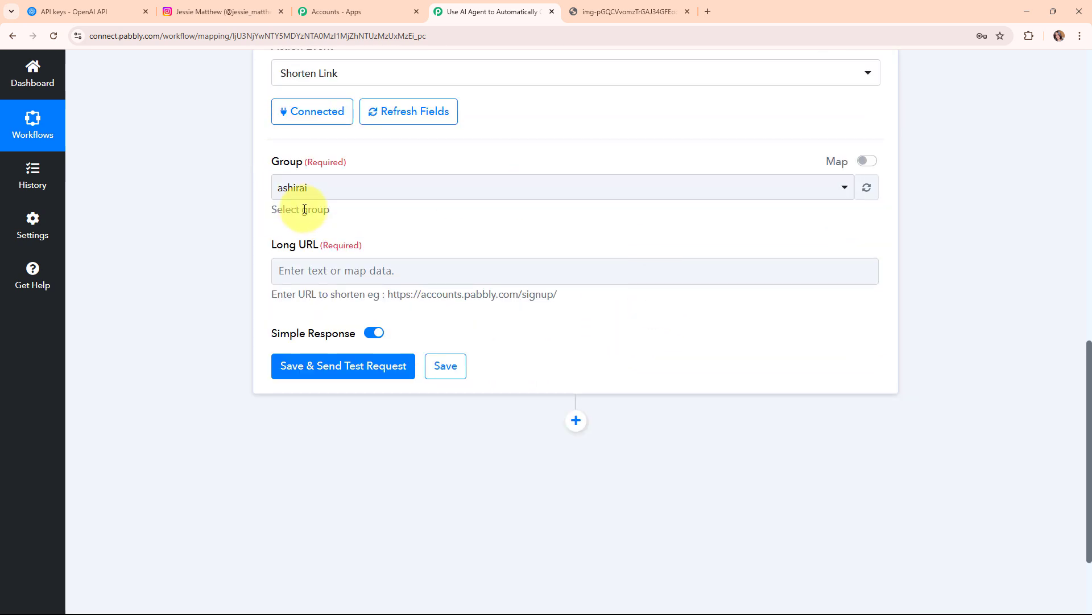
pyautogui.click(485, 186)
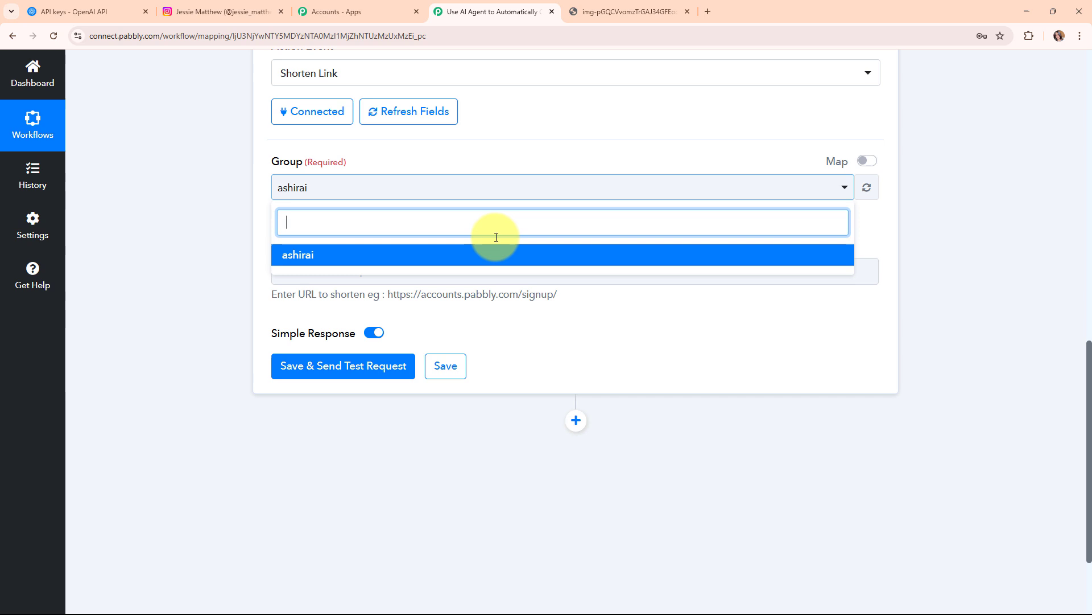
pyautogui.click(296, 256)
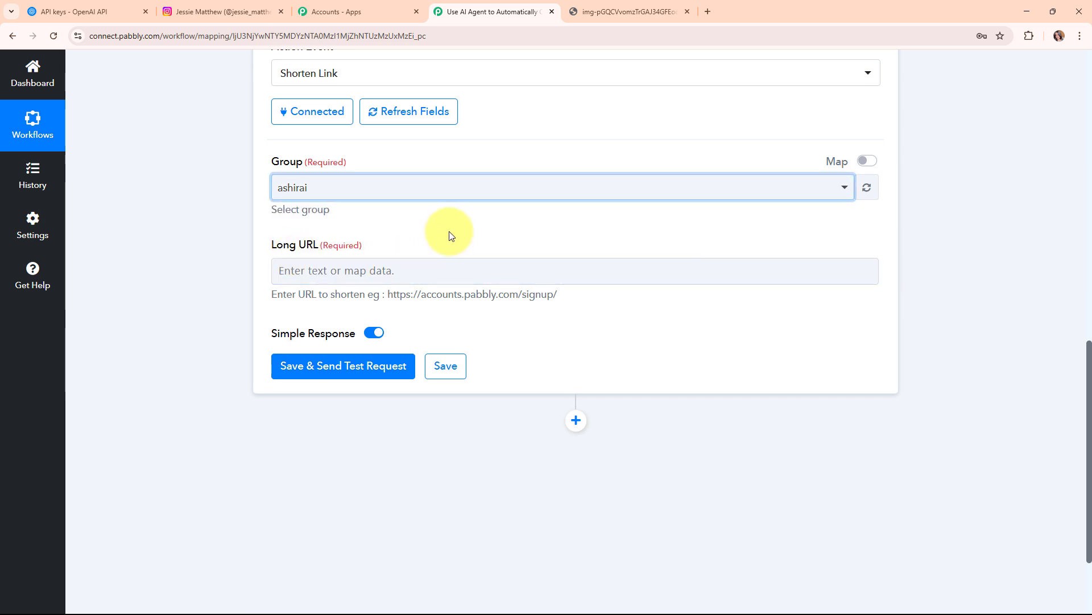
# Step: Map Data 0 Url from the Generate Image (DALL-E) action as the Long URL, save and send a test request
pyautogui.scroll(-1, 283, 207)
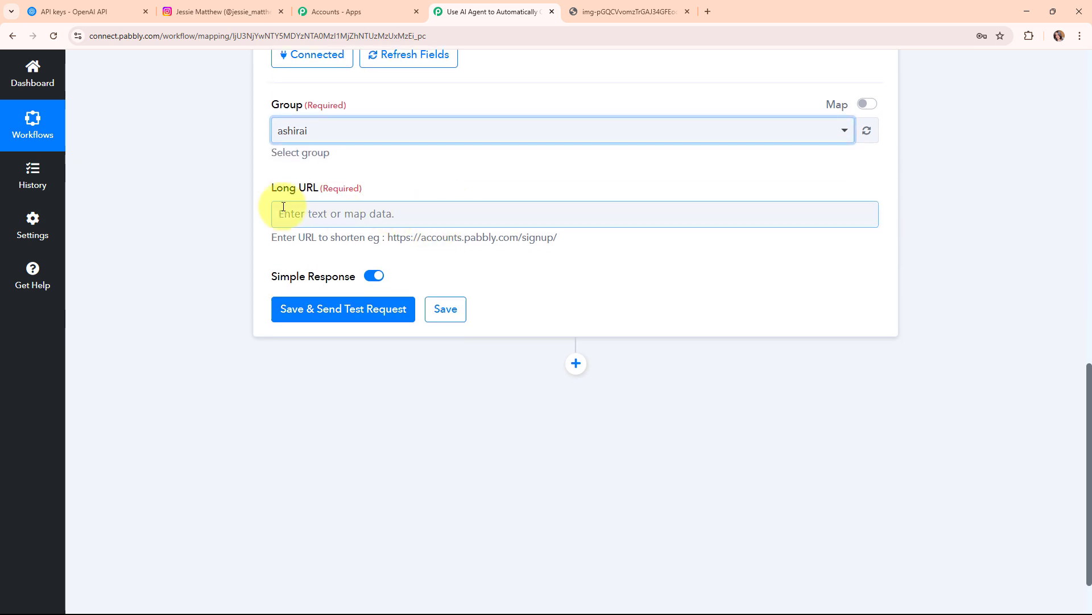
pyautogui.click(325, 213)
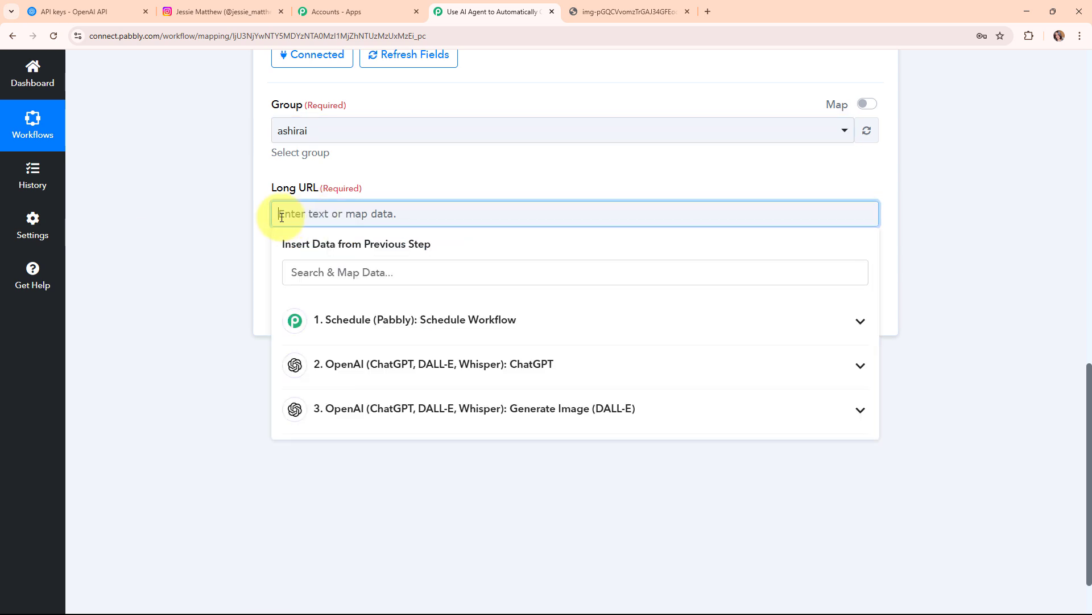
pyautogui.click(550, 419)
pyautogui.click(505, 500)
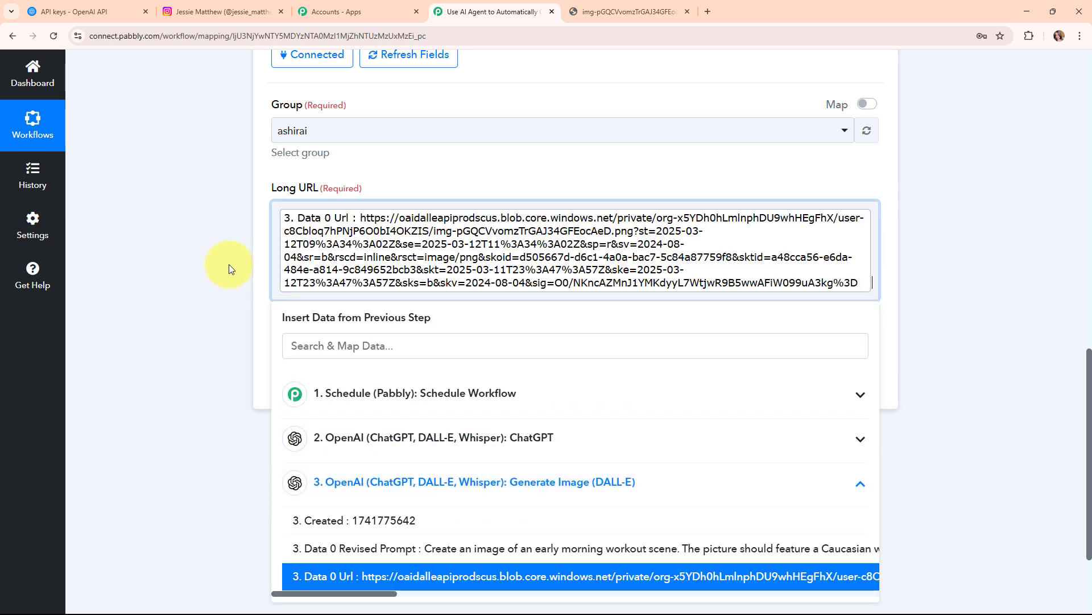
pyautogui.click(229, 264)
pyautogui.click(350, 382)
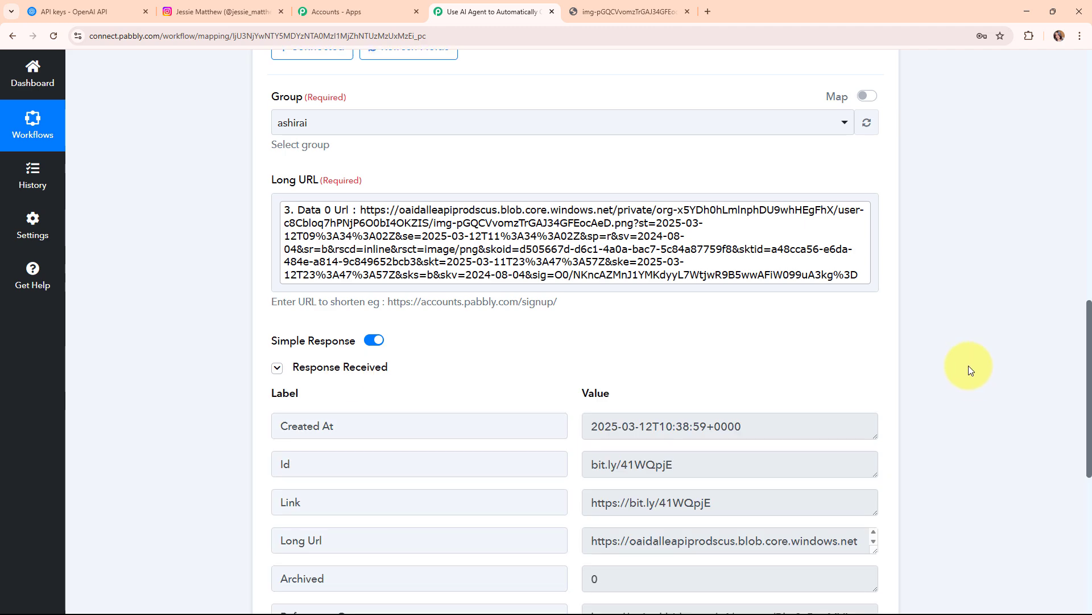
# Step: Copy the shortened Link value from the Bitly response and open it in a new browser tab to check the image
pyautogui.scroll(-5, 968, 365)
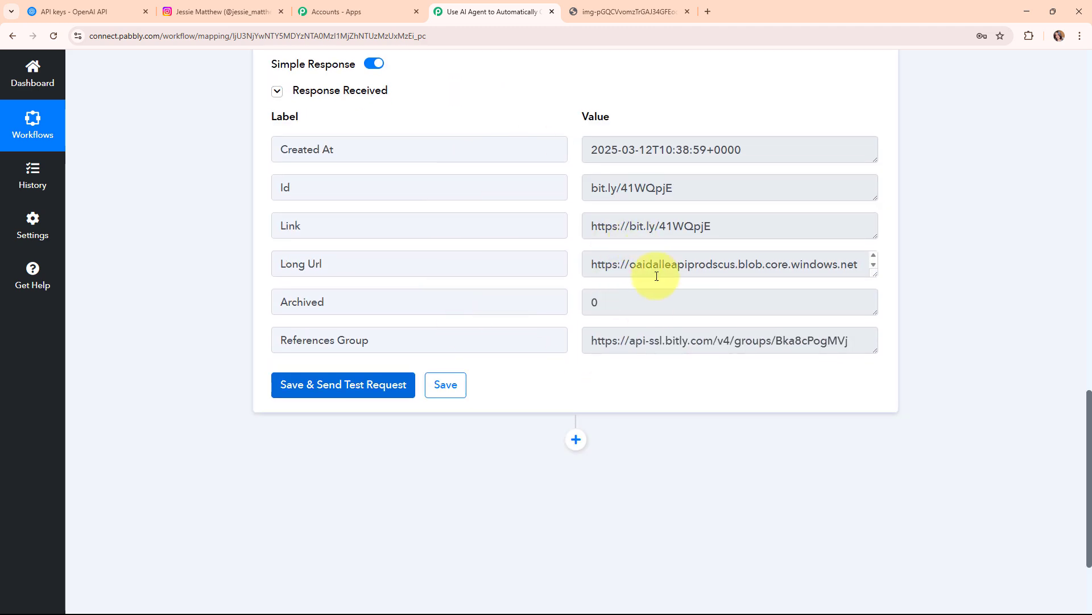
pyautogui.tripleClick(737, 225)
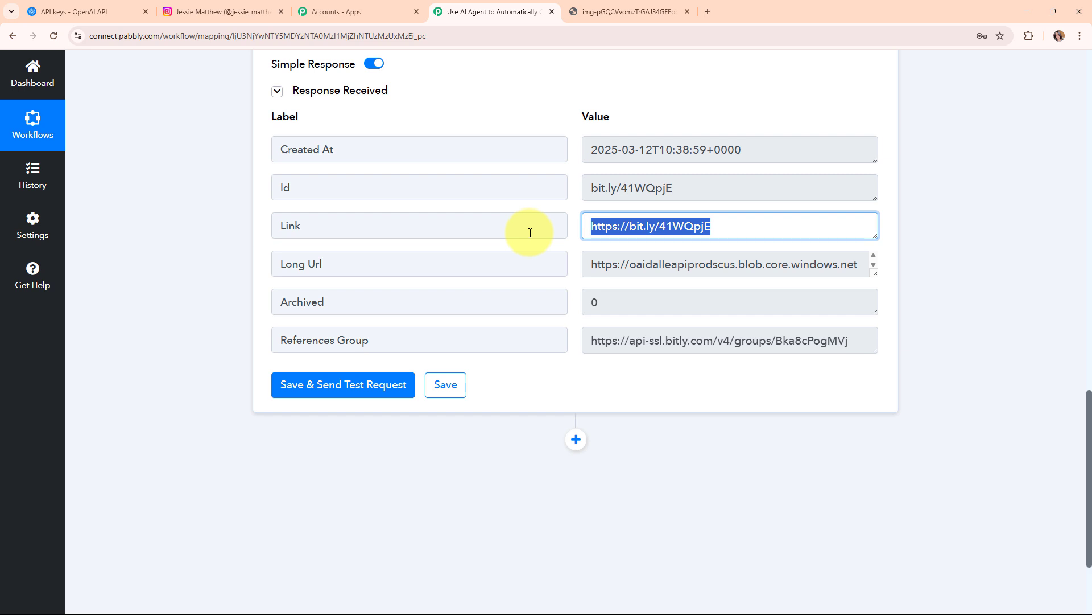
pyautogui.hotkey('ctrl', 'c')
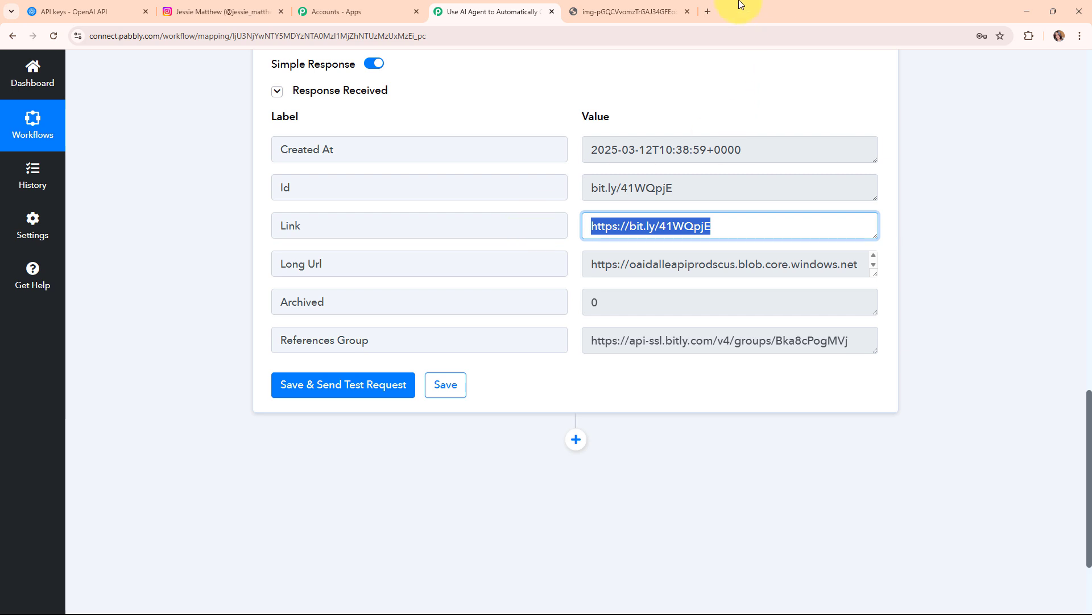
pyautogui.click(708, 11)
pyautogui.hotkey('ctrl', 'v')
pyautogui.press('Return')
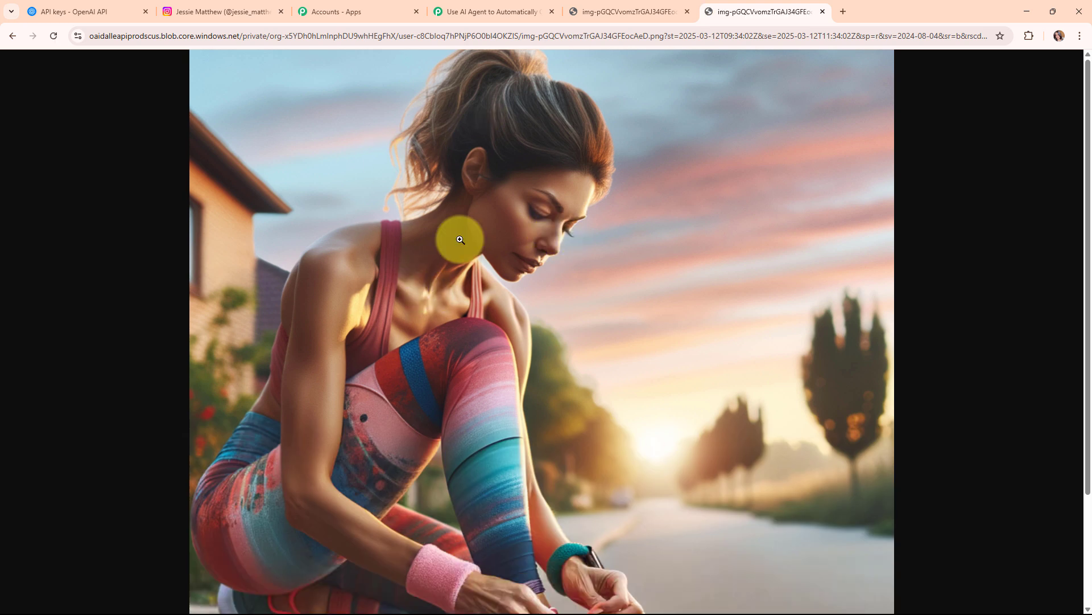
# Step: Return to the workflow and collapse the Bitly Shorten Link action
pyautogui.click(478, 10)
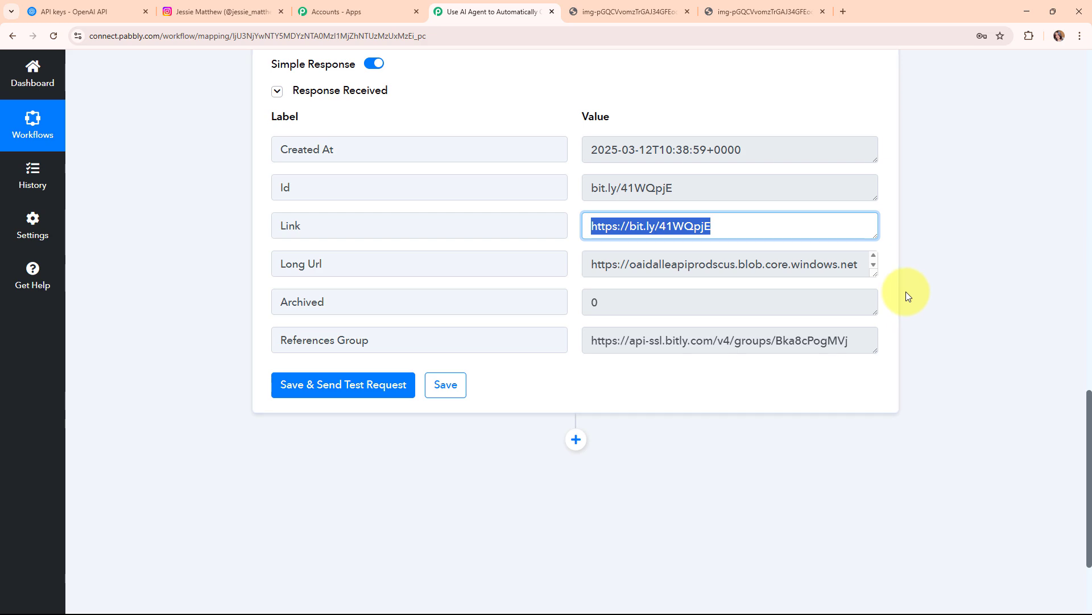
pyautogui.scroll(9, 906, 291)
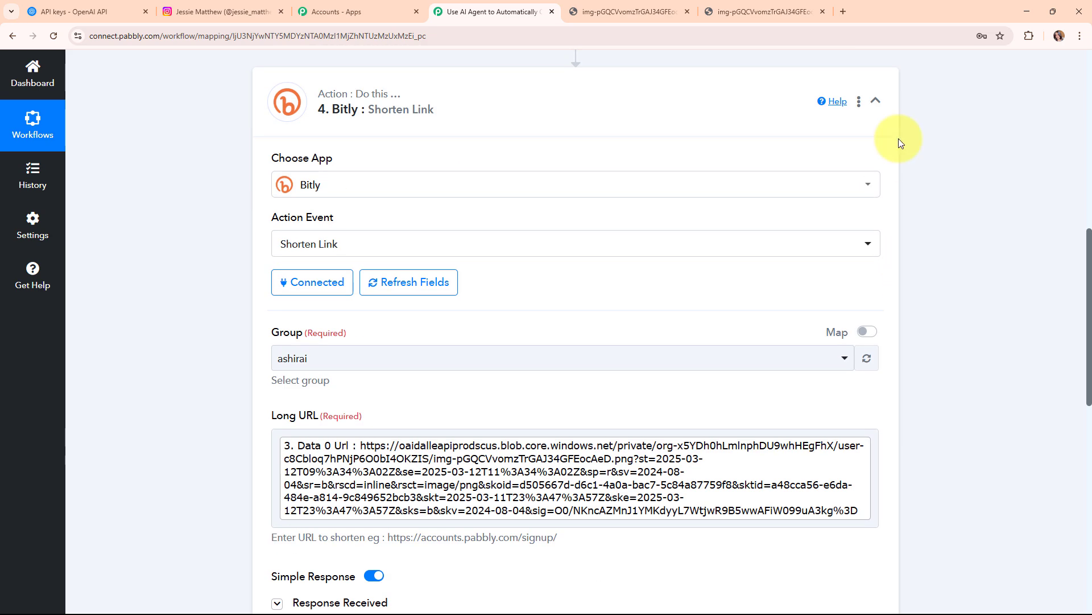
pyautogui.click(876, 99)
pyautogui.scroll(2, 771, 196)
pyautogui.scroll(-2, 771, 198)
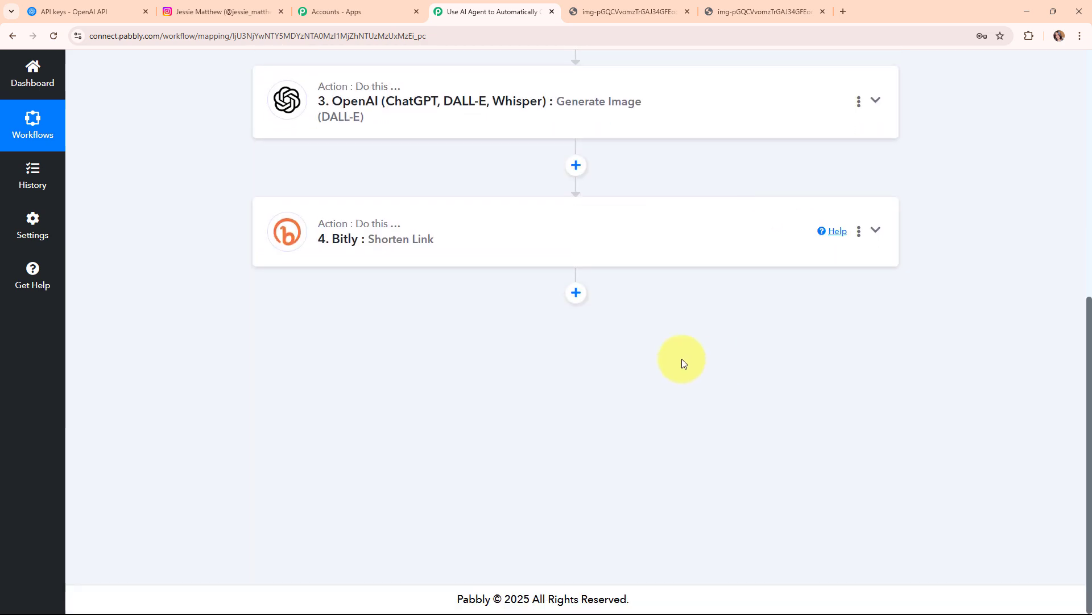
# Step: Add an Instagram for Business action after the Bitly action with the action event Publish Photo
pyautogui.click(576, 294)
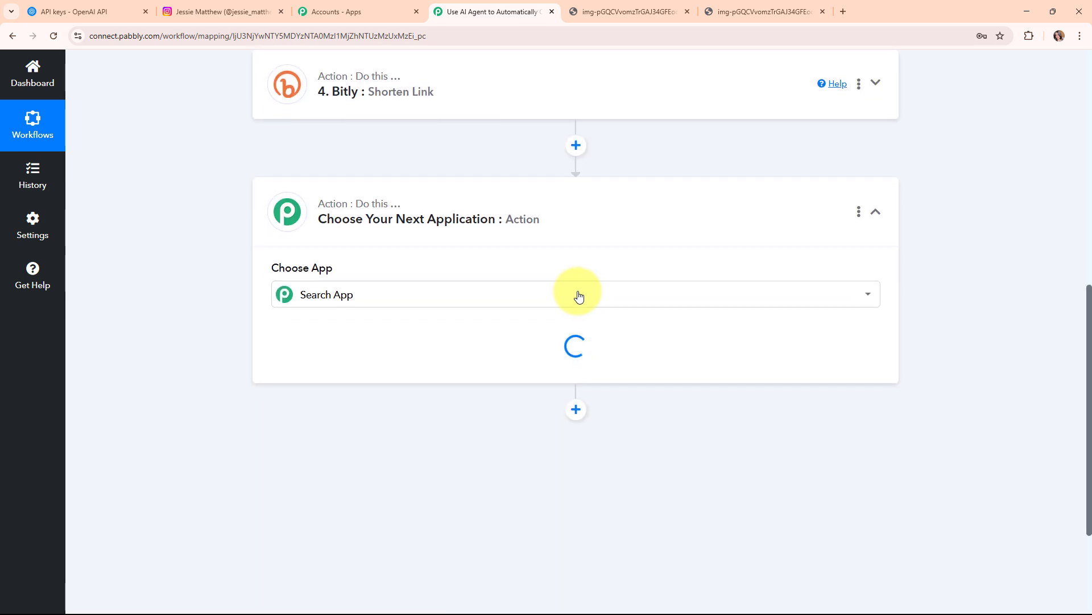
pyautogui.click(403, 293)
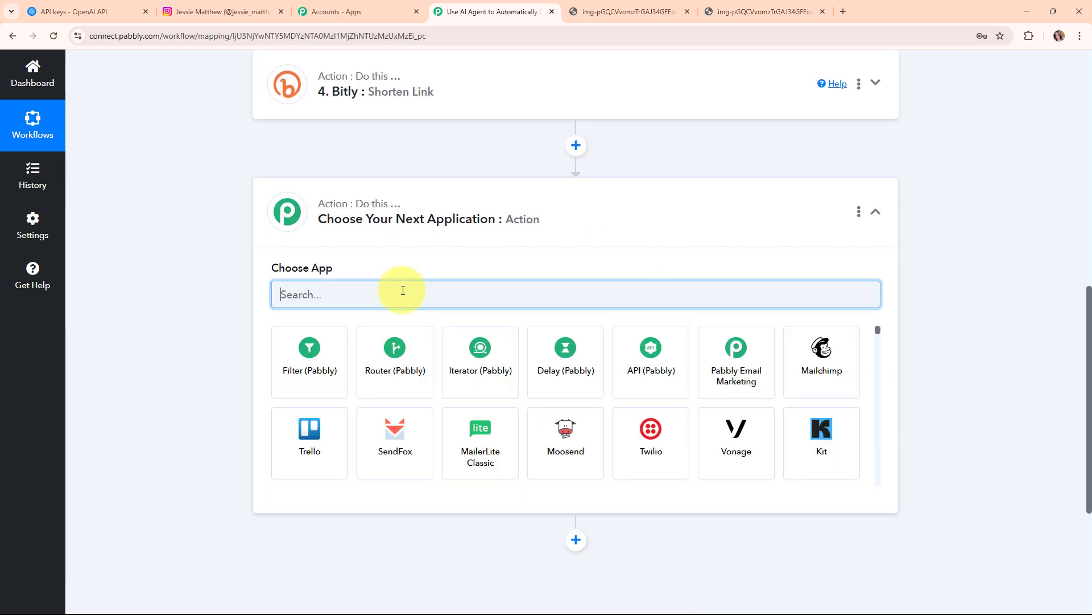
pyautogui.write('Insta')
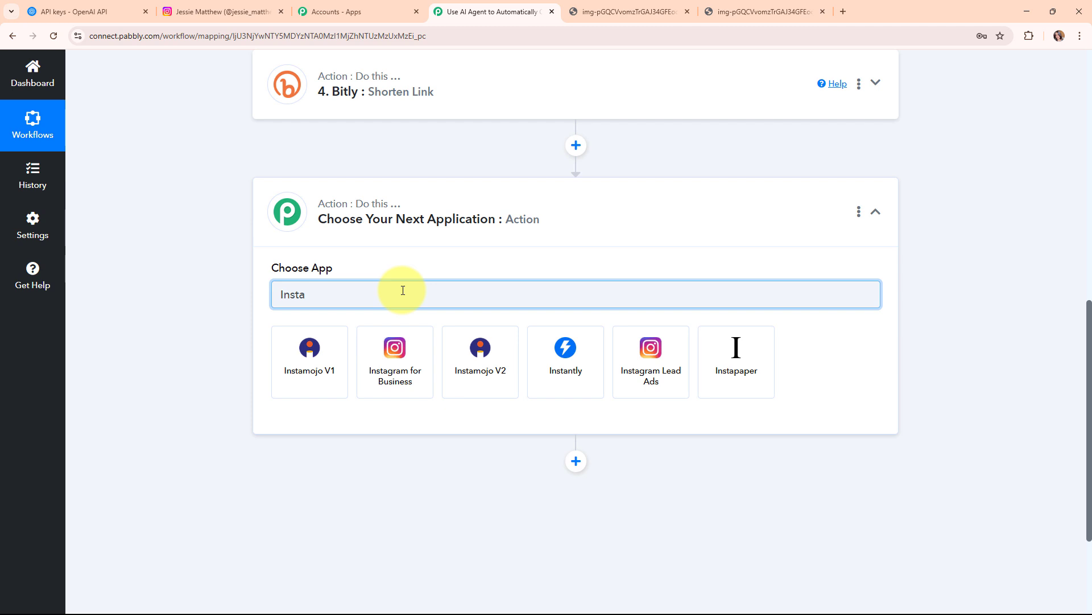
pyautogui.click(406, 350)
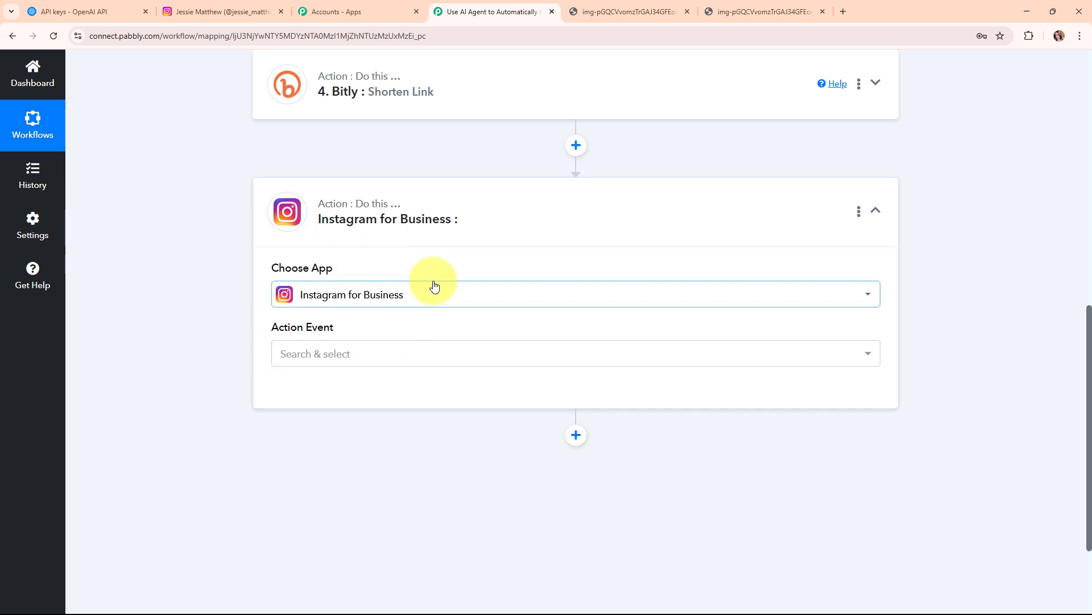
pyautogui.moveTo(364, 232)
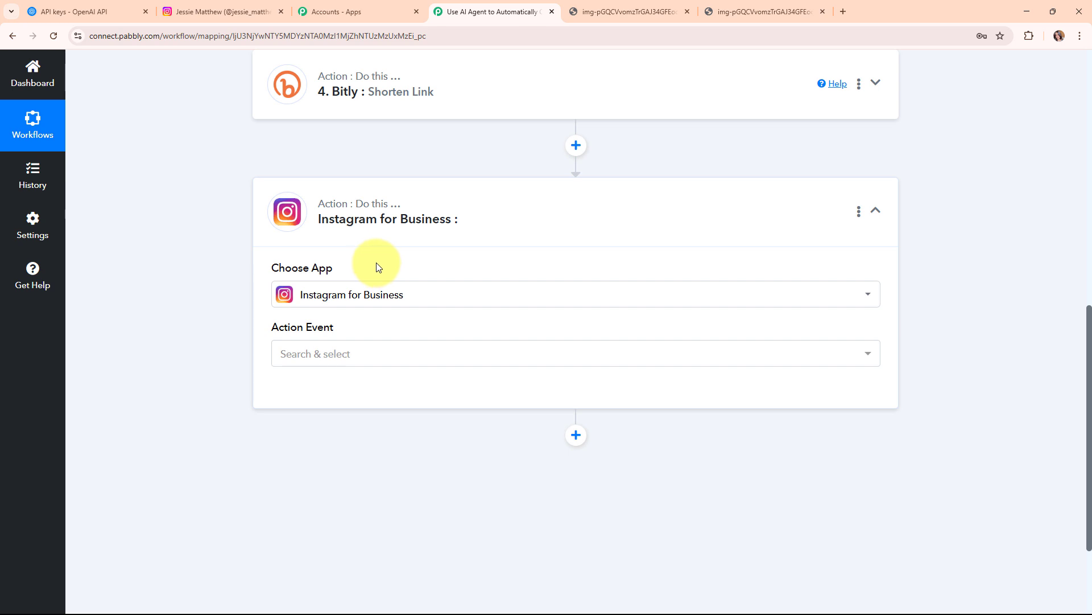
pyautogui.click(350, 353)
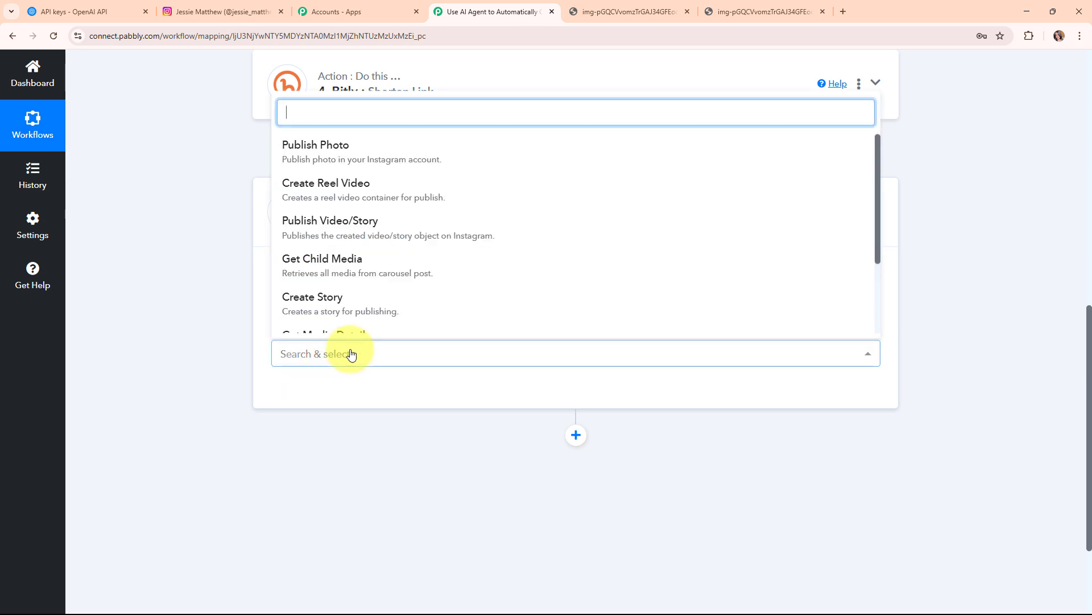
pyautogui.click(354, 166)
pyautogui.scroll(7, 364, 148)
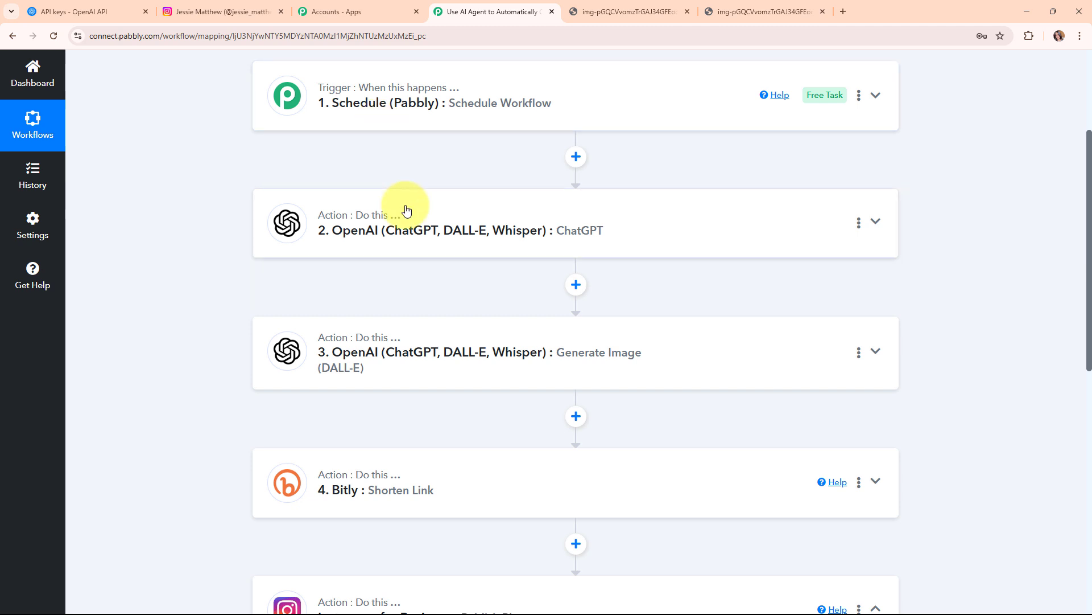
pyautogui.scroll(-3, 406, 210)
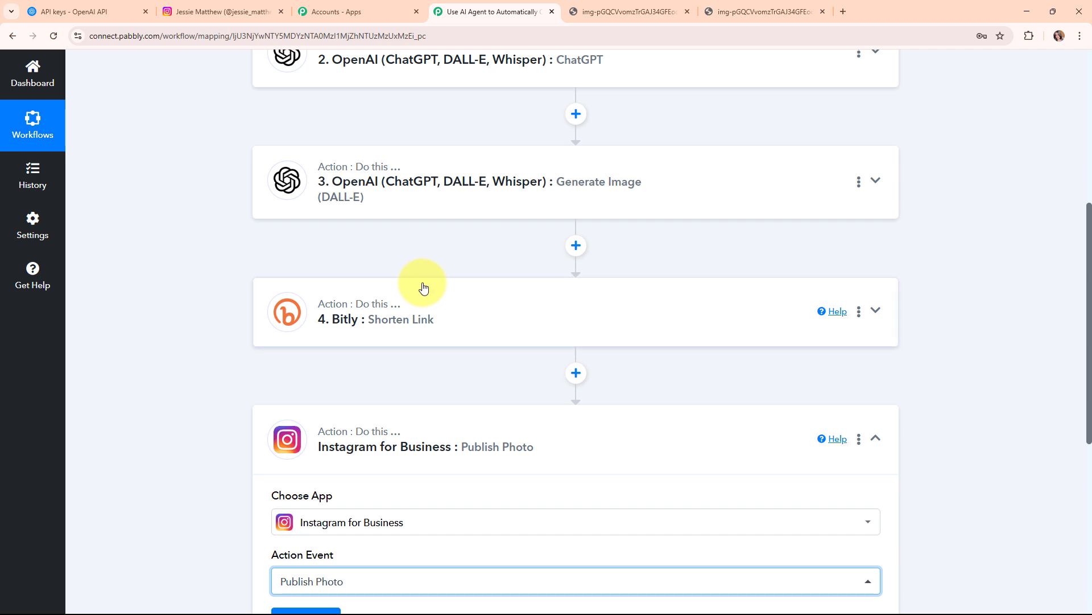
pyautogui.scroll(-2, 424, 287)
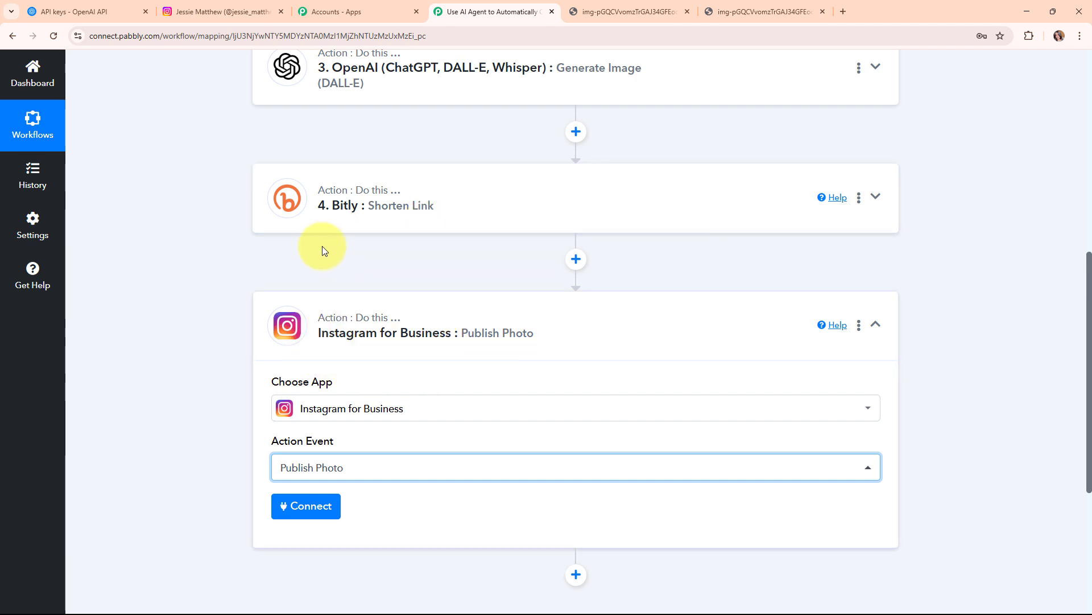
# Step: Connect the Publish Photo action through a new Instagram for Business connection and authorize the account access
pyautogui.scroll(-2, 421, 364)
pyautogui.click(311, 392)
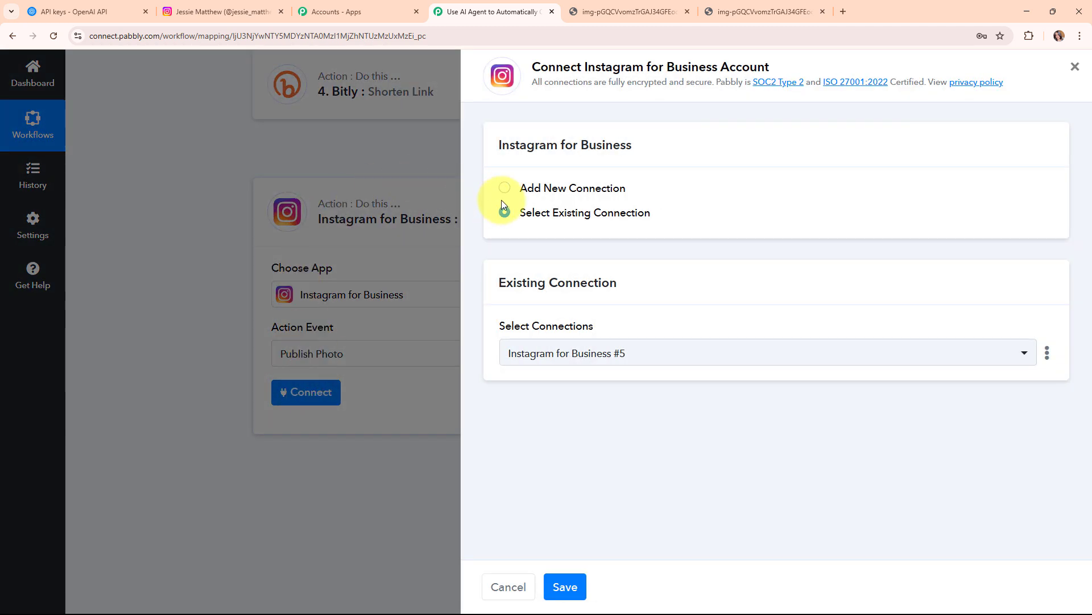
pyautogui.click(505, 188)
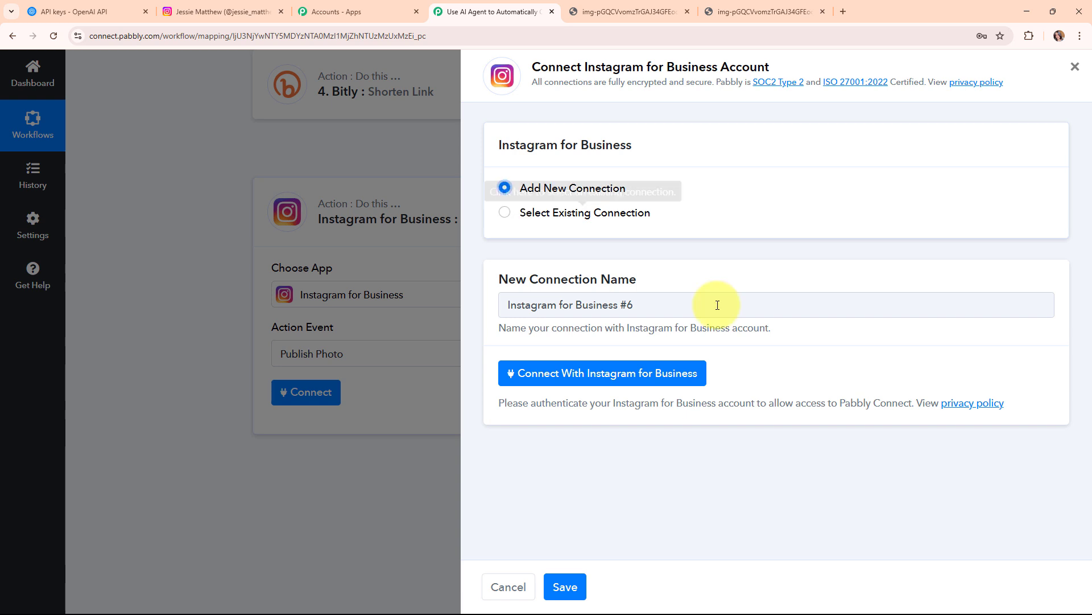
pyautogui.click(590, 380)
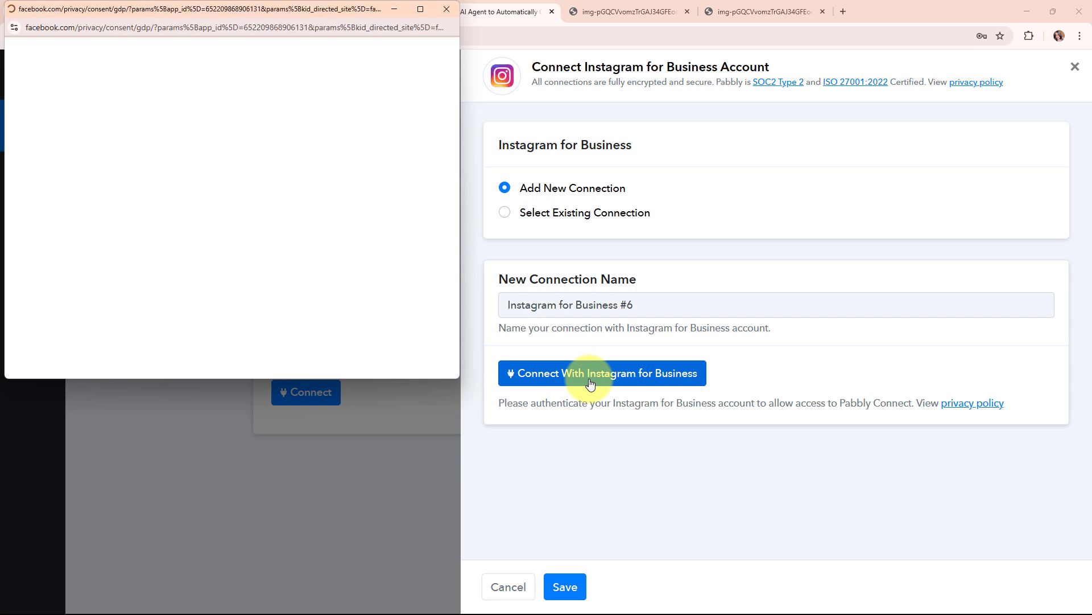
pyautogui.click(336, 275)
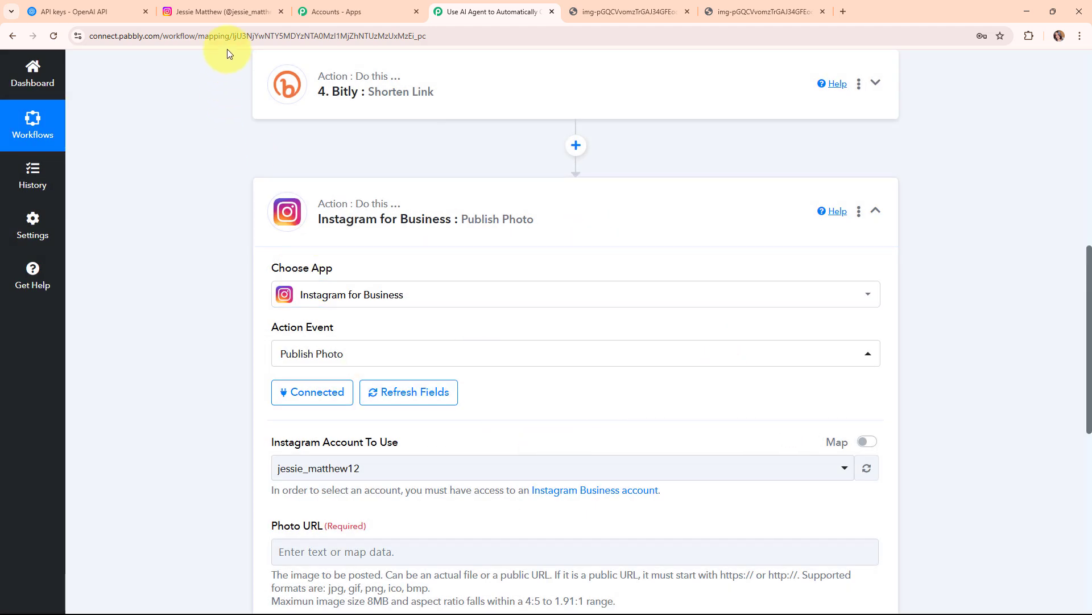
# Step: Check the account on the open Instagram post, return to the workflow and select that account as Instagram Account To Use
pyautogui.click(220, 14)
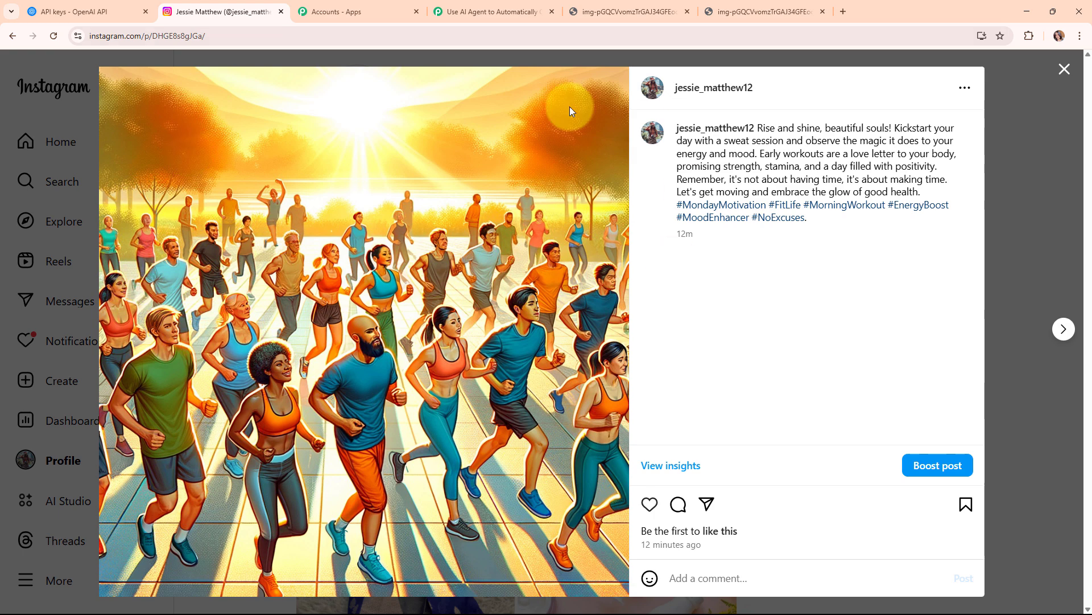
pyautogui.click(487, 12)
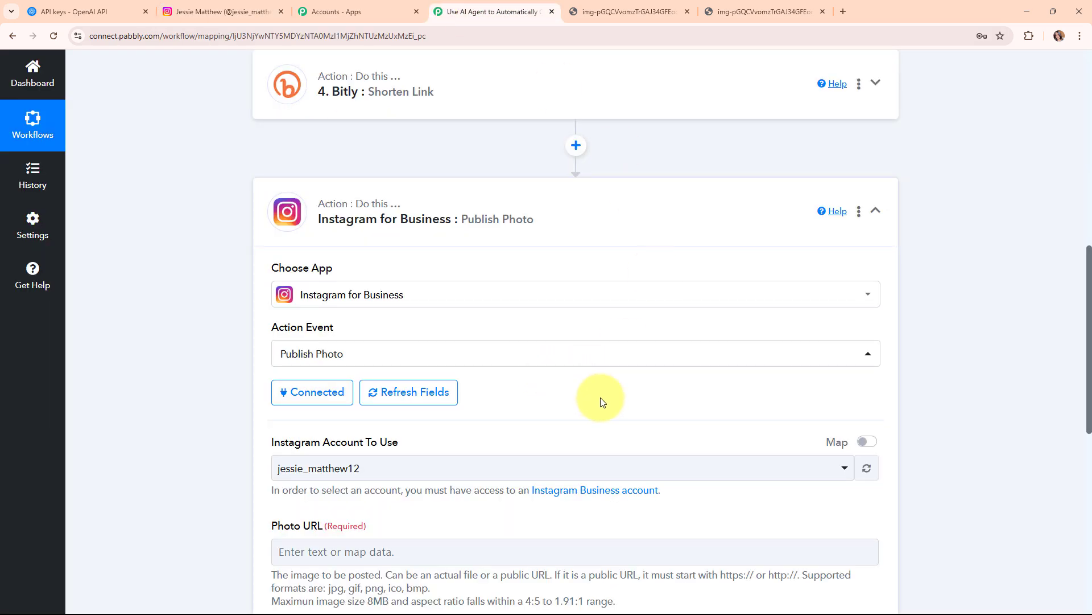
pyautogui.scroll(-4, 601, 402)
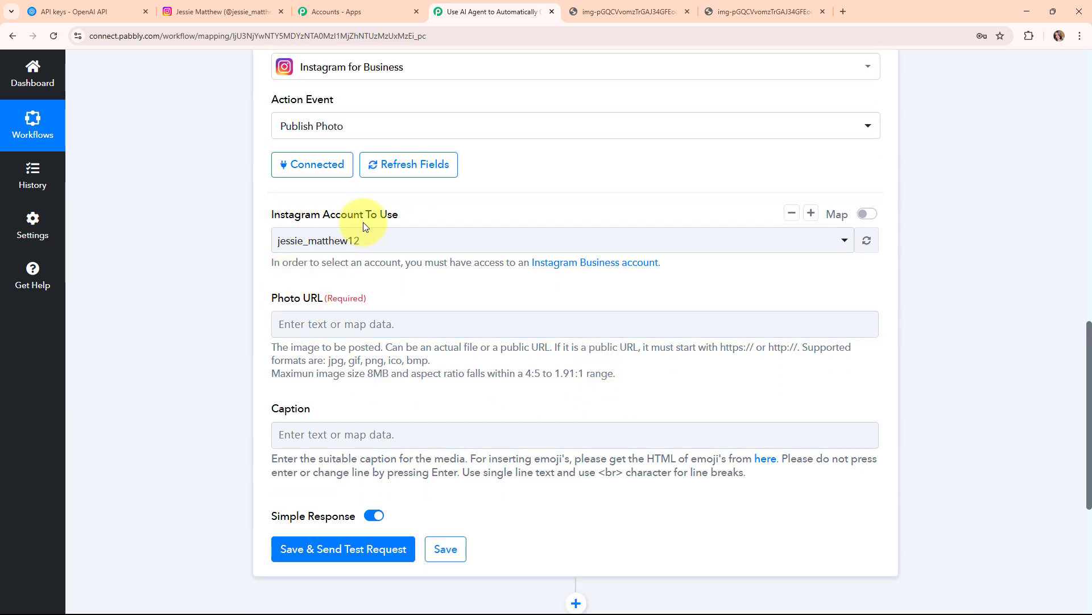
pyautogui.click(397, 239)
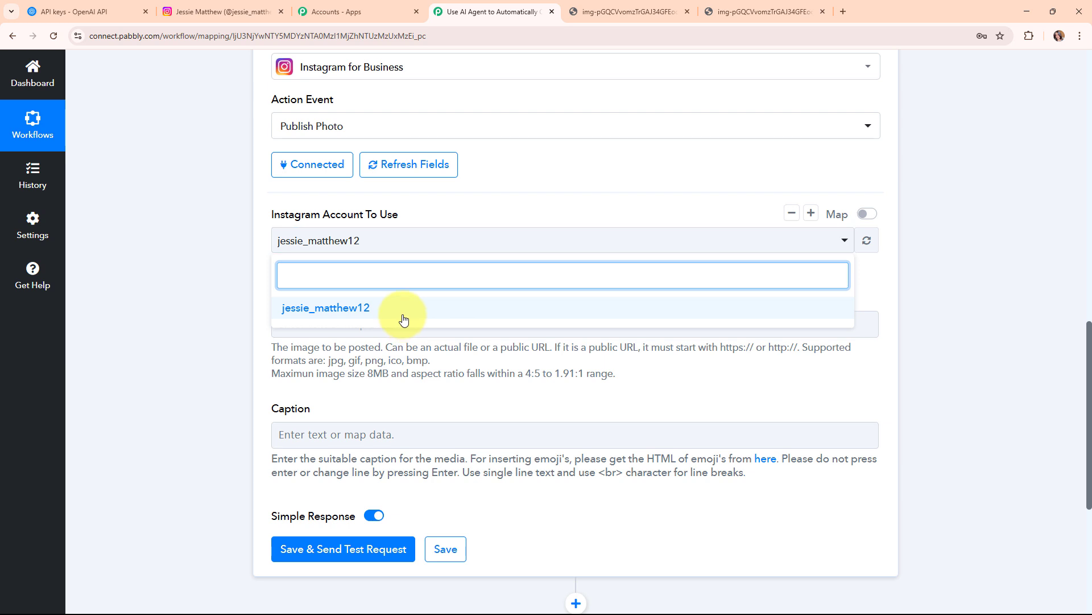
pyautogui.click(399, 312)
# Step: Map Link from the Bitly Shorten Link action as the Photo URL
pyautogui.scroll(-1, 503, 342)
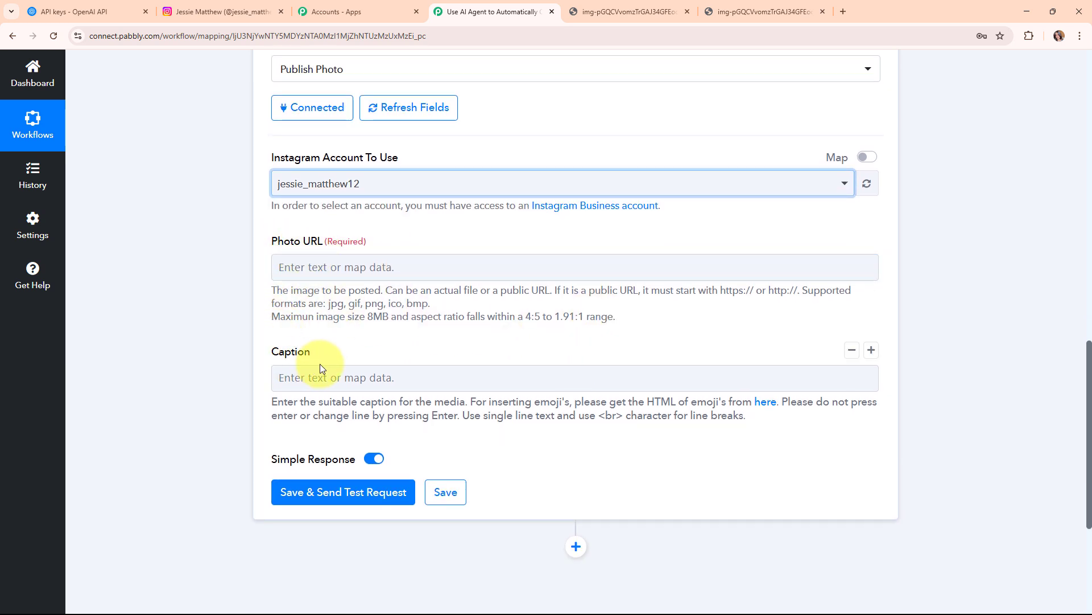
pyautogui.click(307, 267)
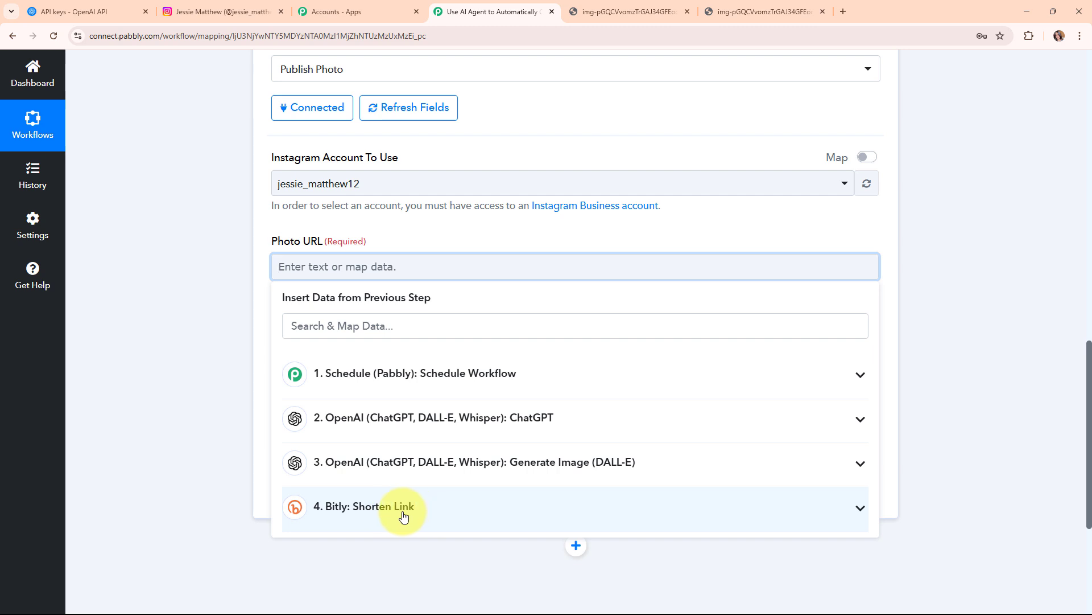
pyautogui.click(404, 516)
pyautogui.scroll(-1, 413, 538)
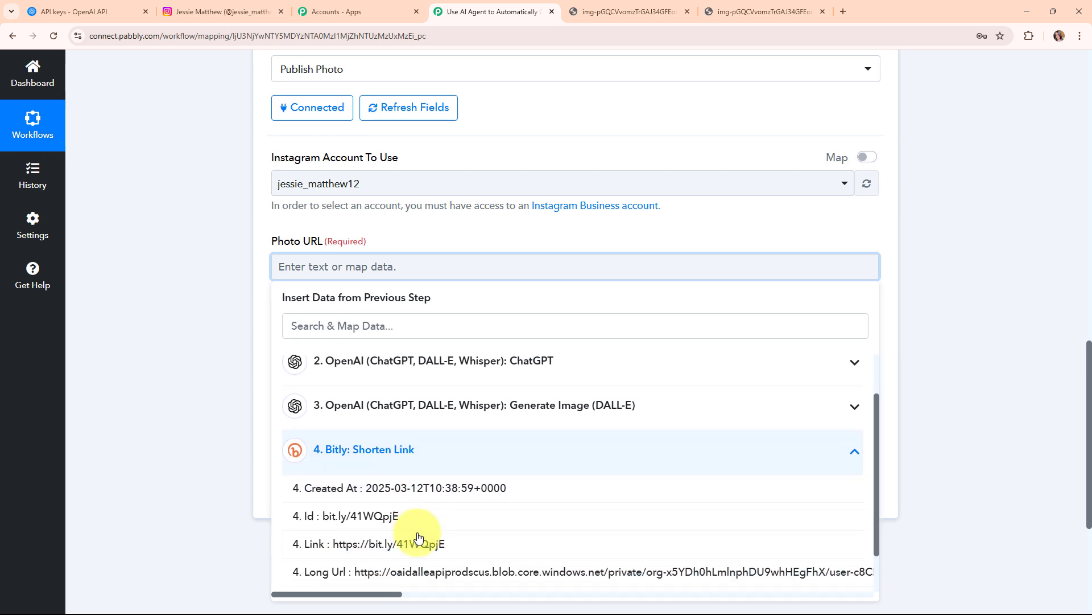
pyautogui.click(404, 548)
pyautogui.click(220, 288)
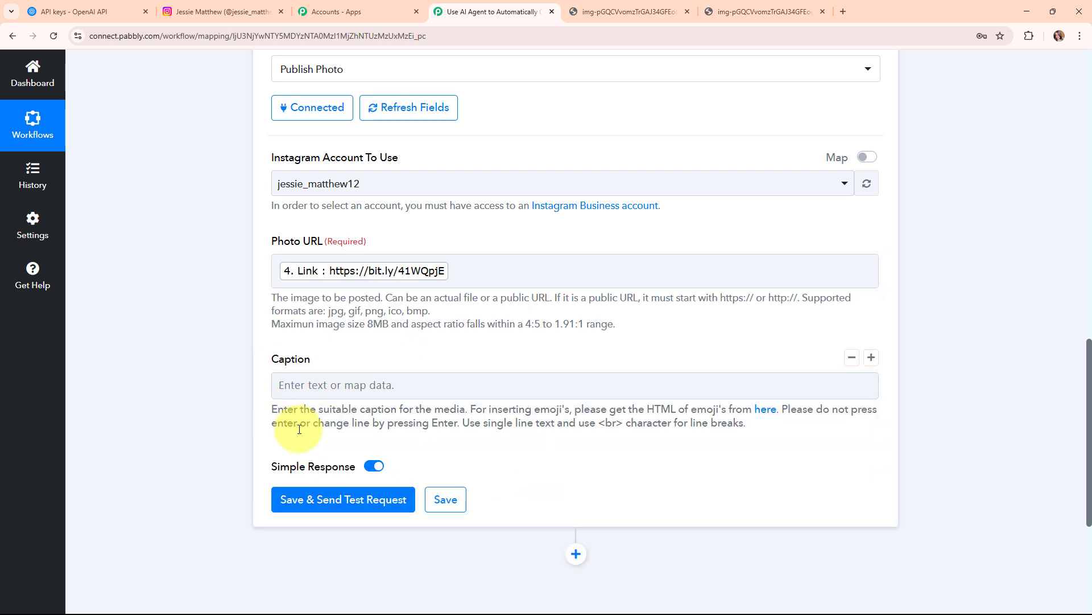
# Step: Map Choices 0 Message Content from the ChatGPT action as the Caption
pyautogui.scroll(-1, 288, 356)
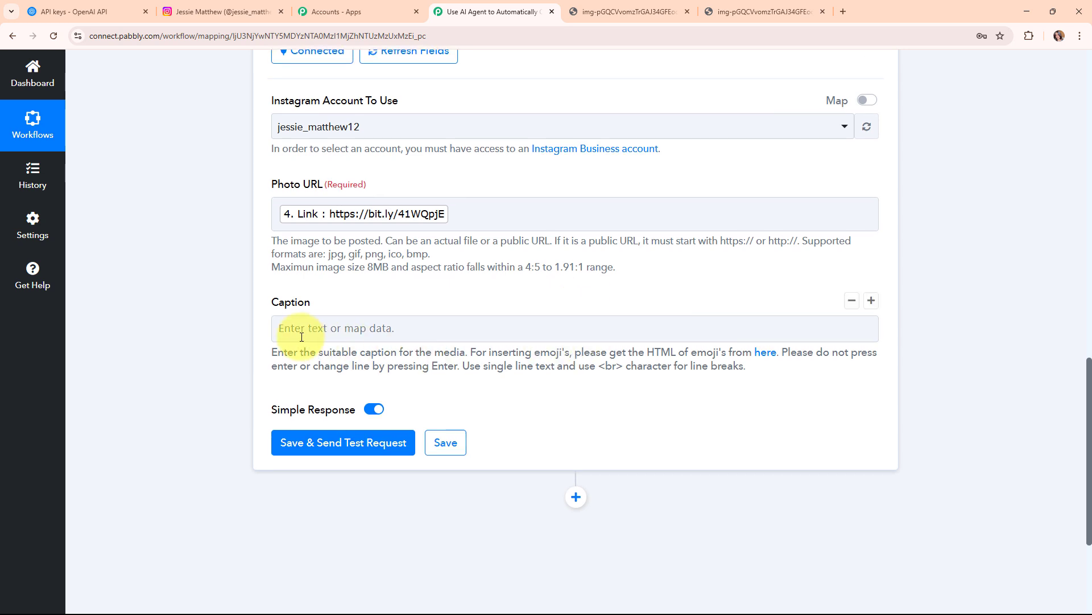
pyautogui.click(290, 334)
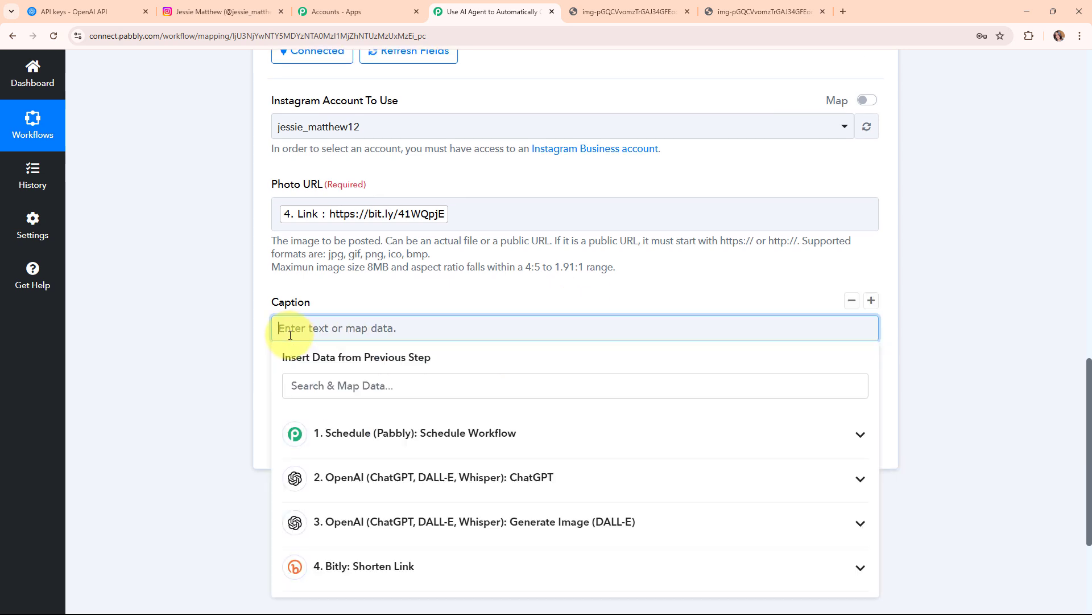
pyautogui.click(585, 484)
pyautogui.scroll(-2, 587, 495)
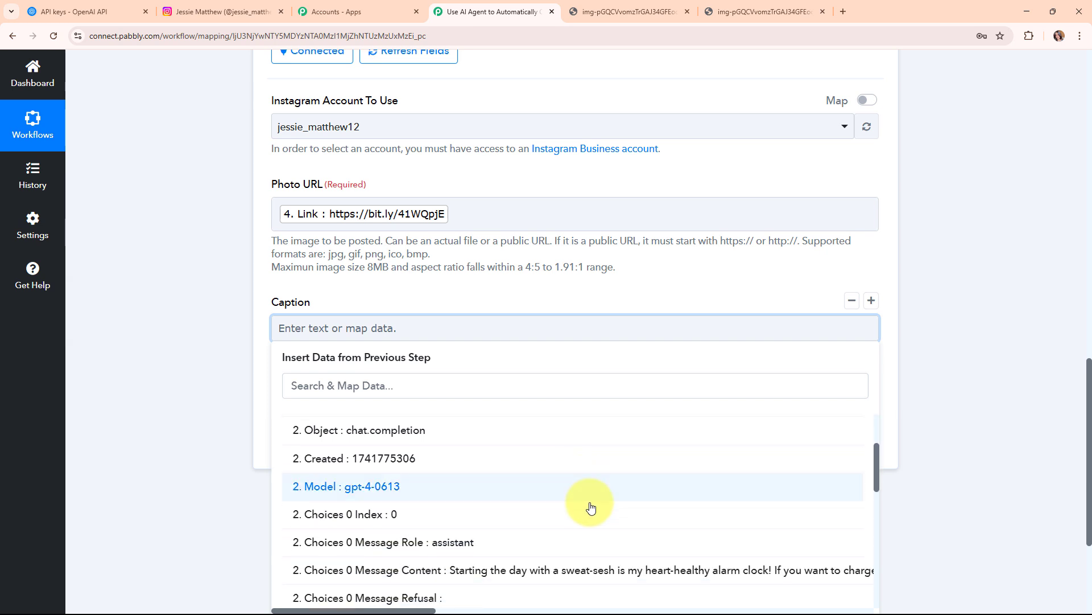
pyautogui.click(572, 571)
pyautogui.click(374, 388)
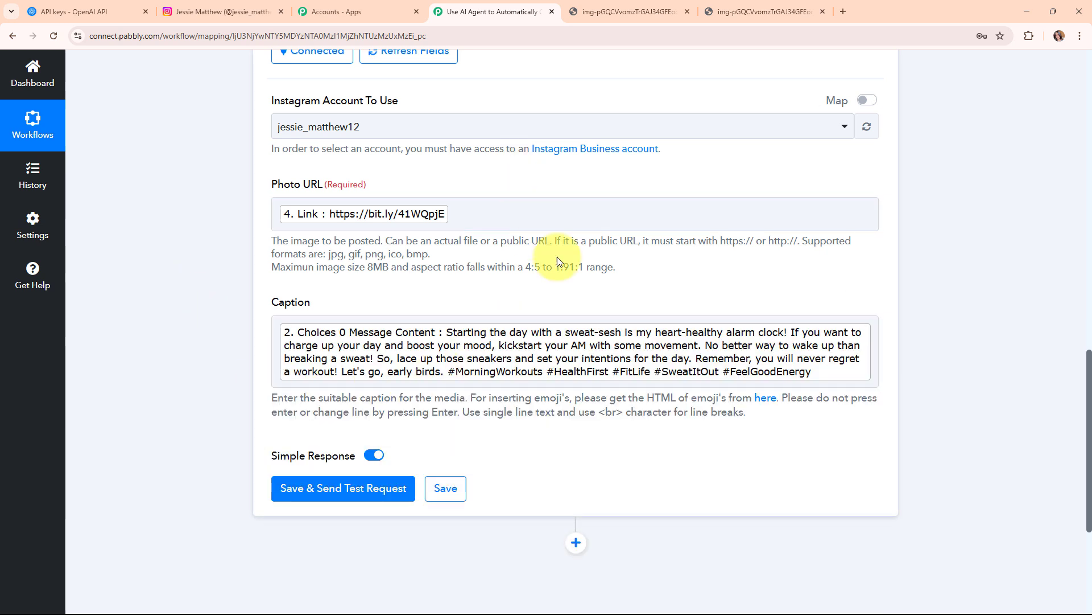
# Step: Save the Publish Photo action, send a test request and collapse the action
pyautogui.scroll(-2, 579, 333)
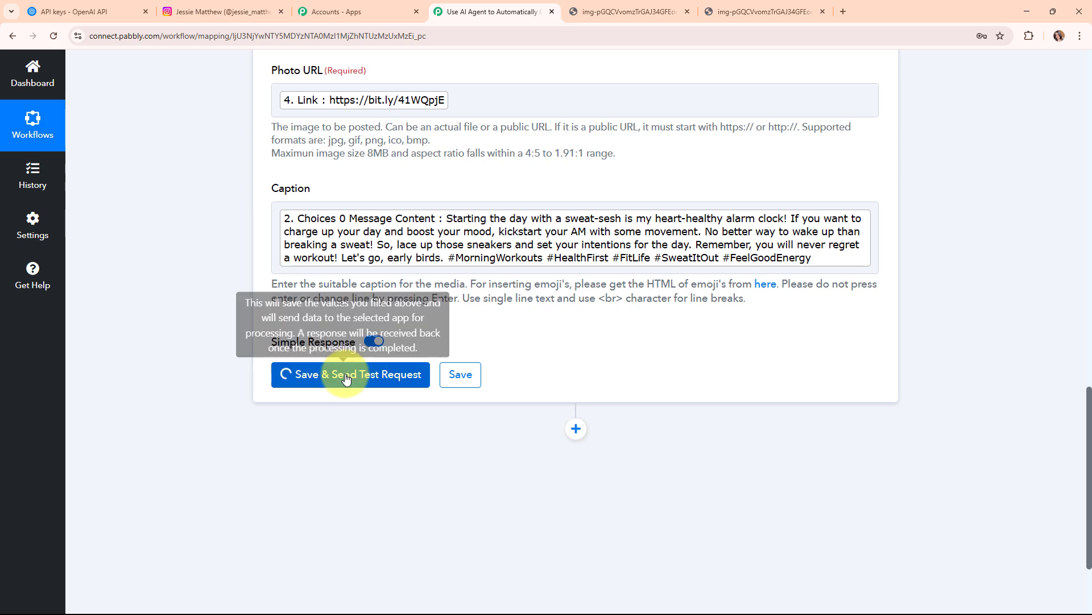
pyautogui.click(345, 373)
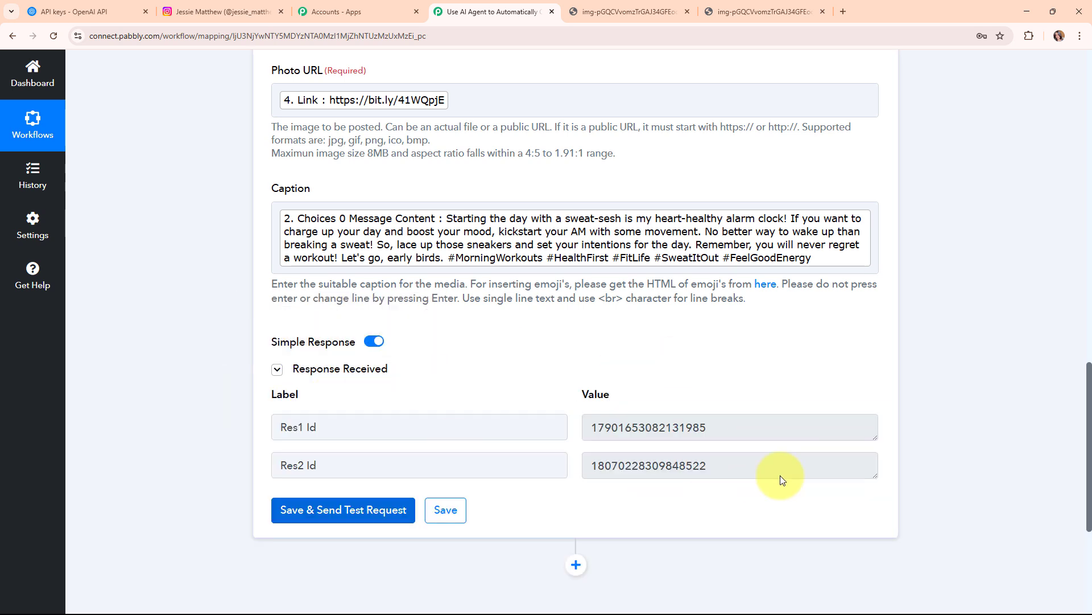
pyautogui.scroll(9, 978, 382)
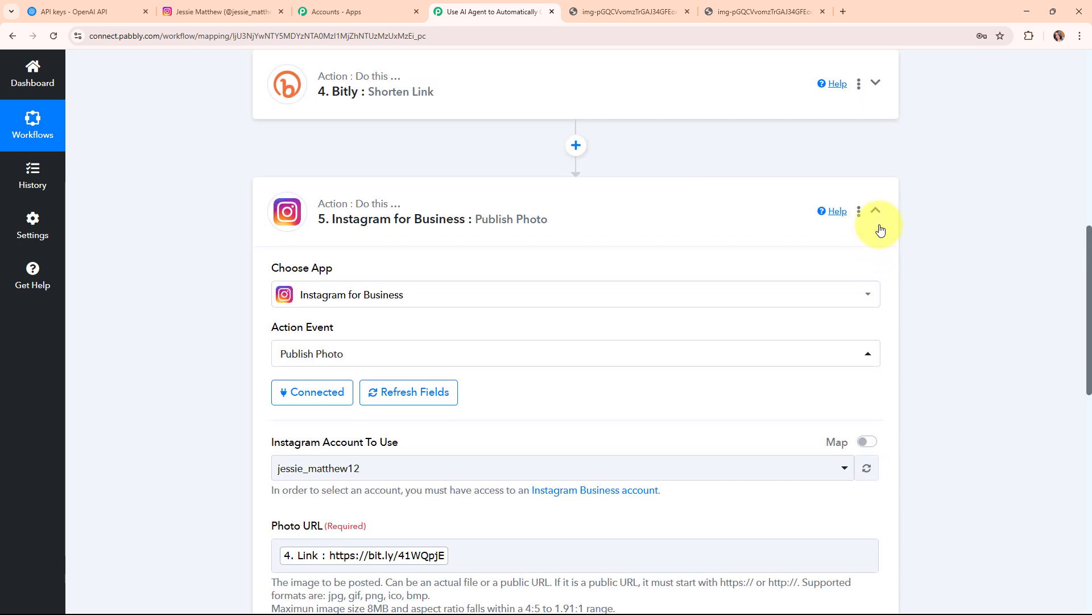
pyautogui.click(876, 213)
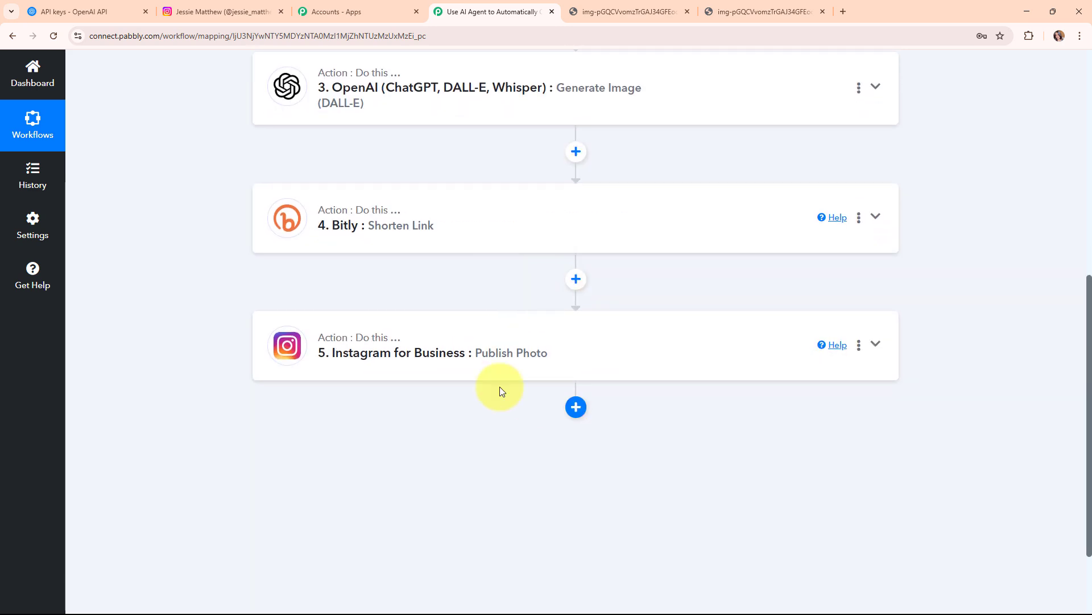
# Step: Switch to Instagram, reload the profile, view the newest post's image and caption, and close the post
pyautogui.scroll(8, 740, 336)
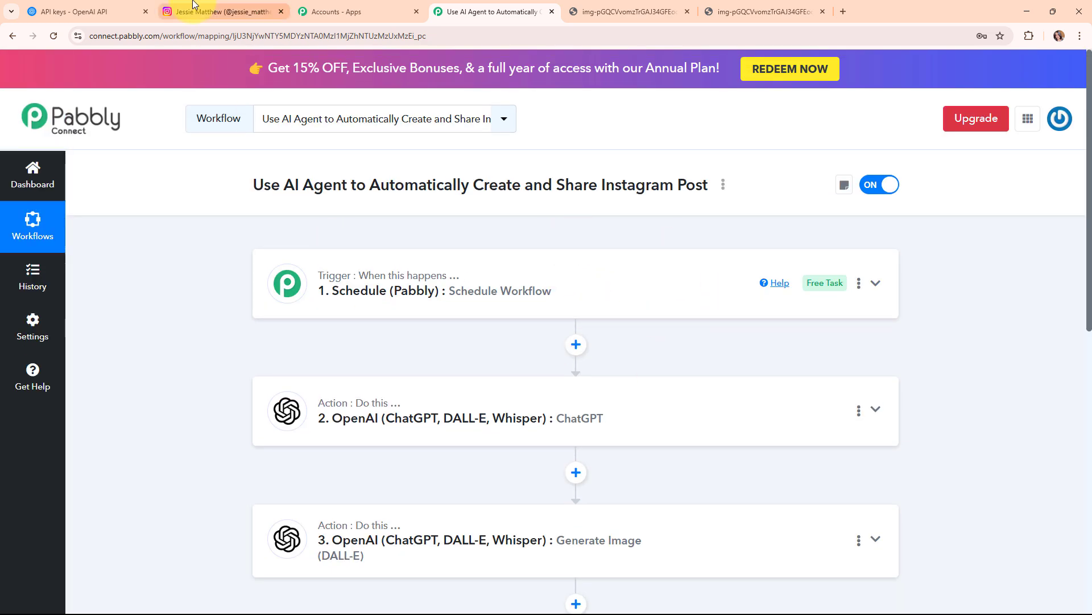
pyautogui.click(193, 10)
pyautogui.press('Escape')
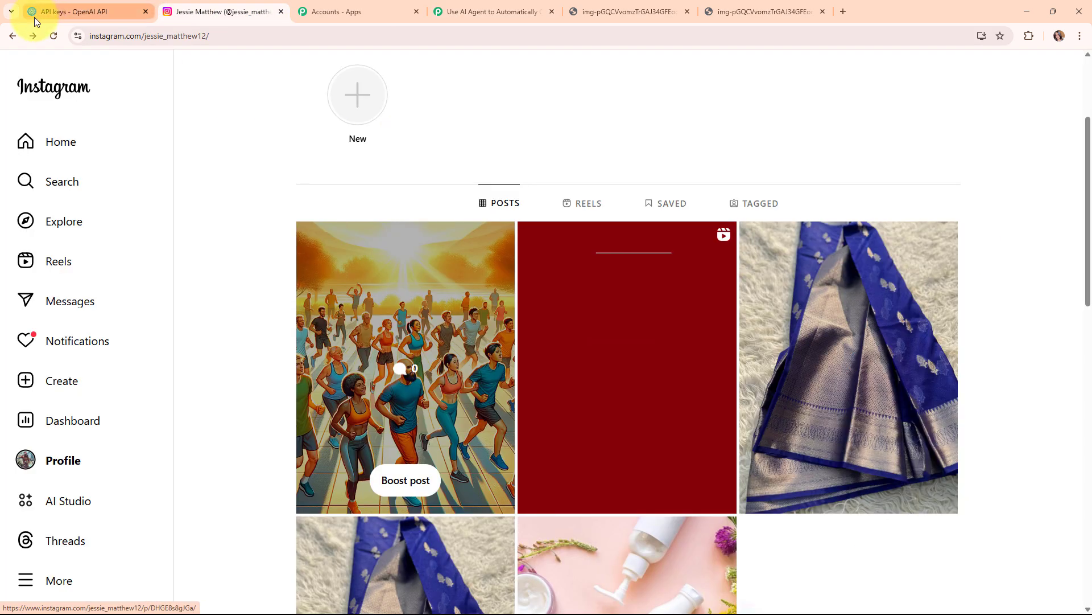
pyautogui.click(51, 41)
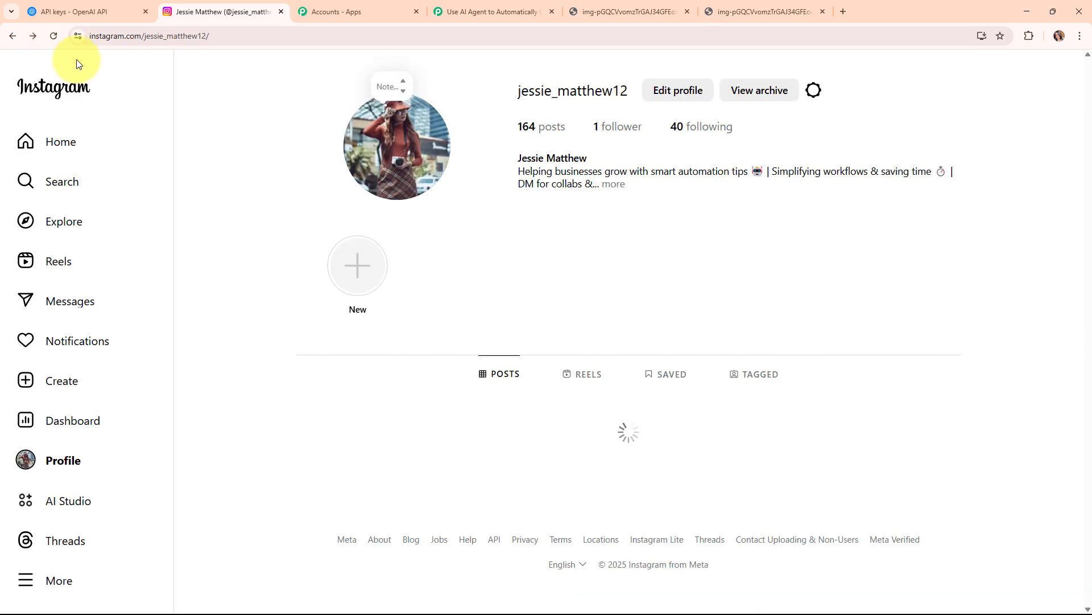
pyautogui.scroll(-3, 563, 269)
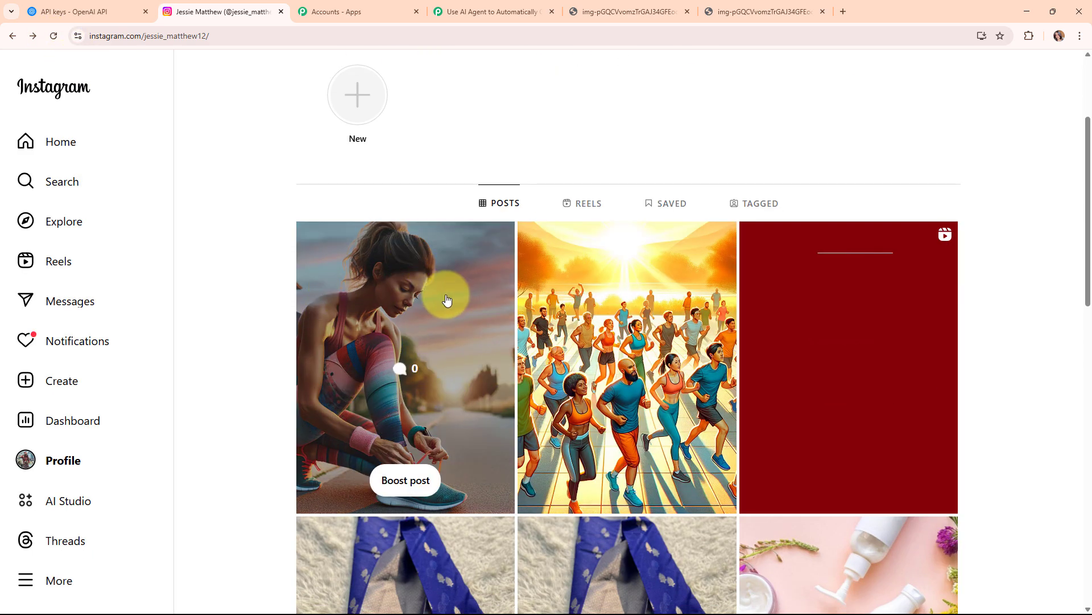
pyautogui.click(447, 299)
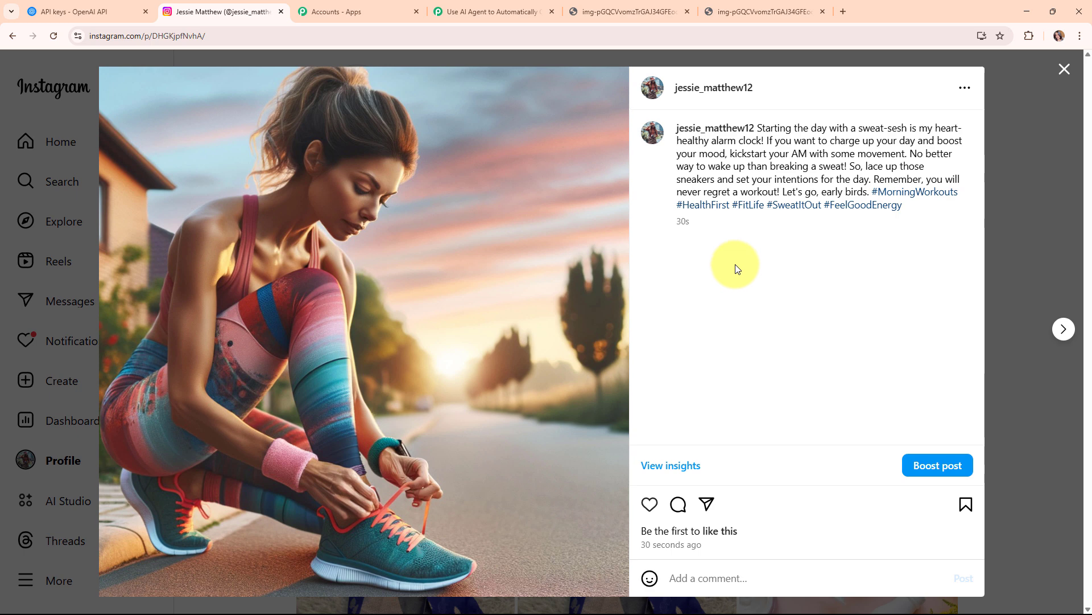
pyautogui.click(1063, 70)
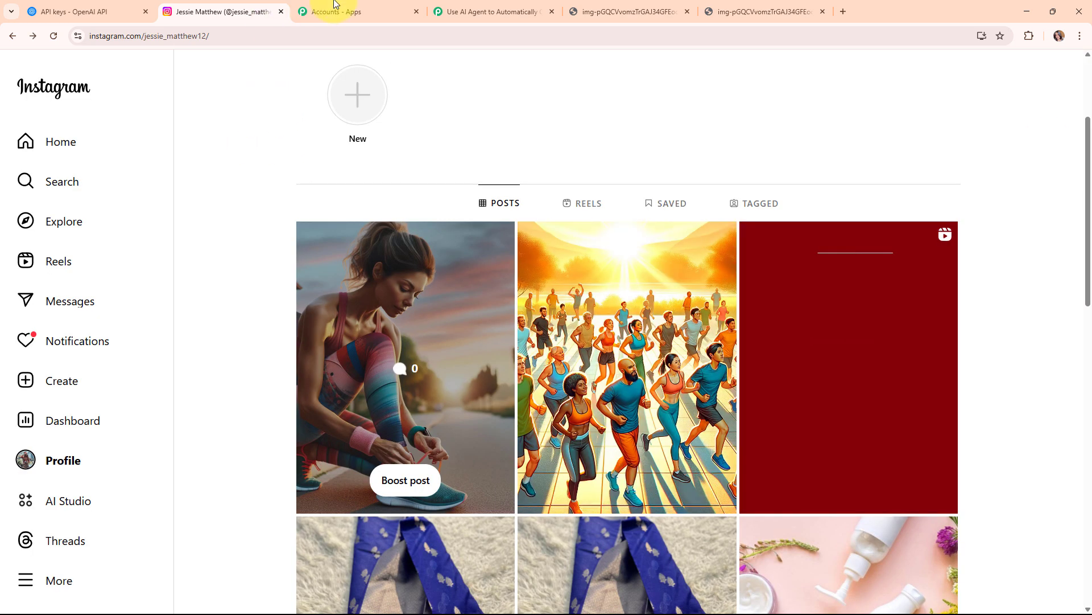
# Step: Return to the Pabbly Connect workflow and review its sequence from the Schedule trigger to the Instagram Publish Photo action
pyautogui.click(478, 12)
pyautogui.scroll(-3, 985, 296)
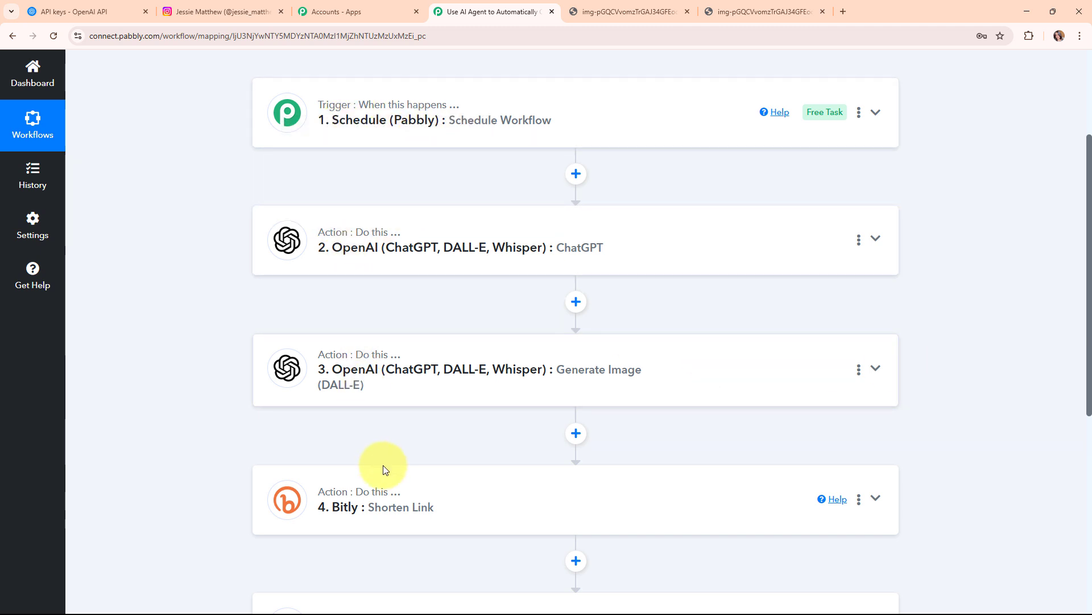
pyautogui.scroll(-3, 384, 470)
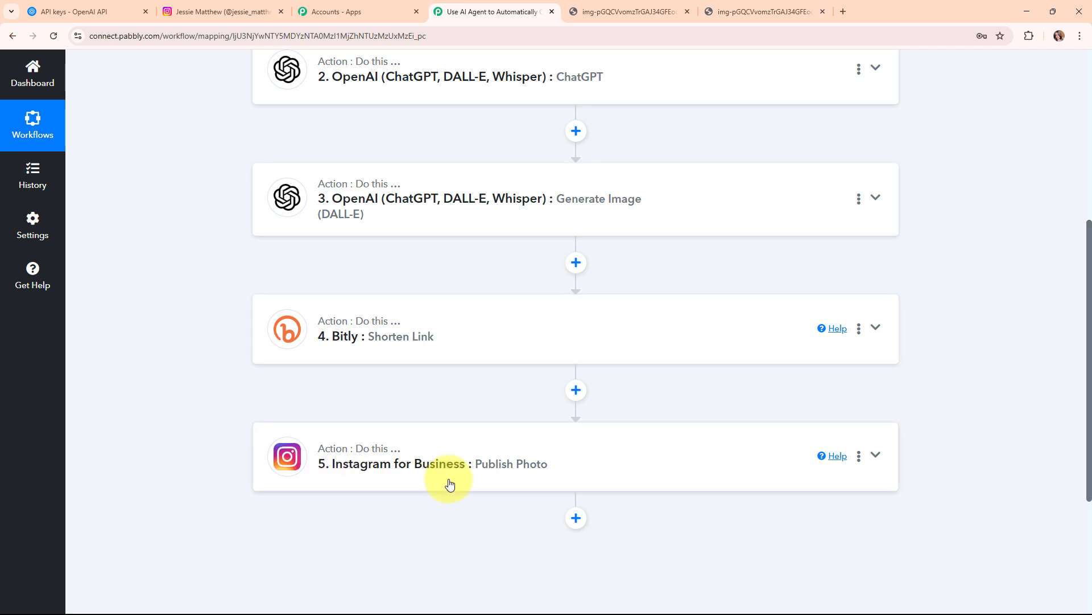
pyautogui.scroll(4, 449, 484)
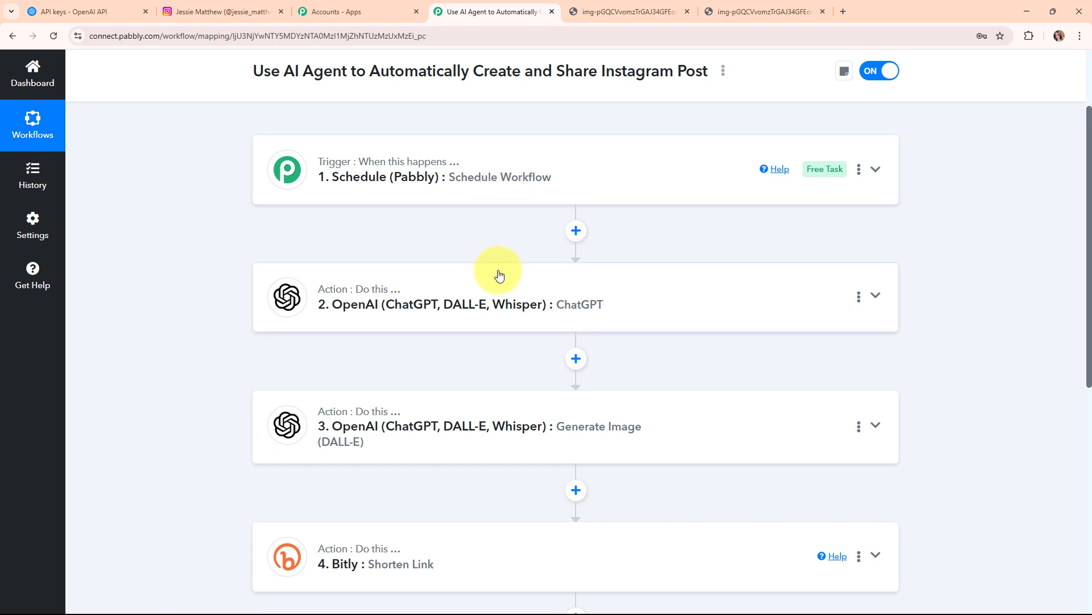
pyautogui.scroll(-2, 500, 275)
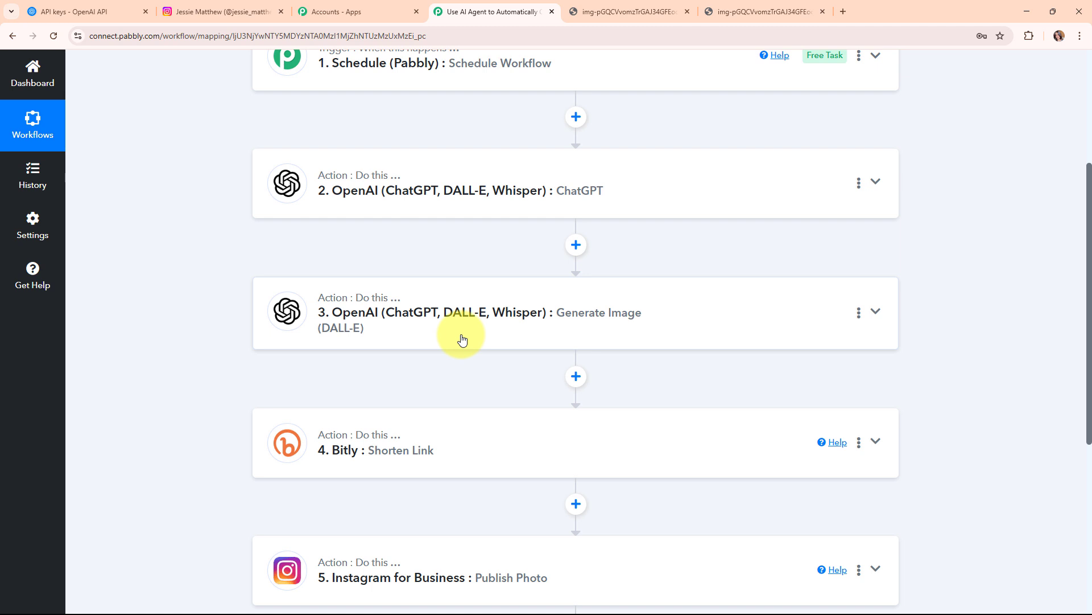
pyautogui.scroll(-3, 462, 339)
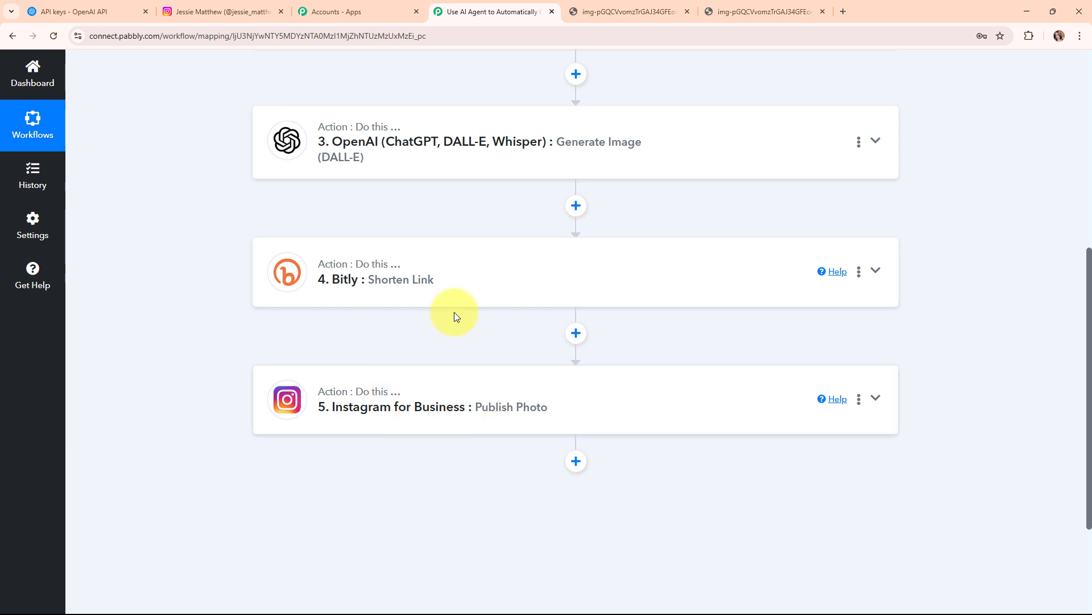
pyautogui.scroll(8, 715, 383)
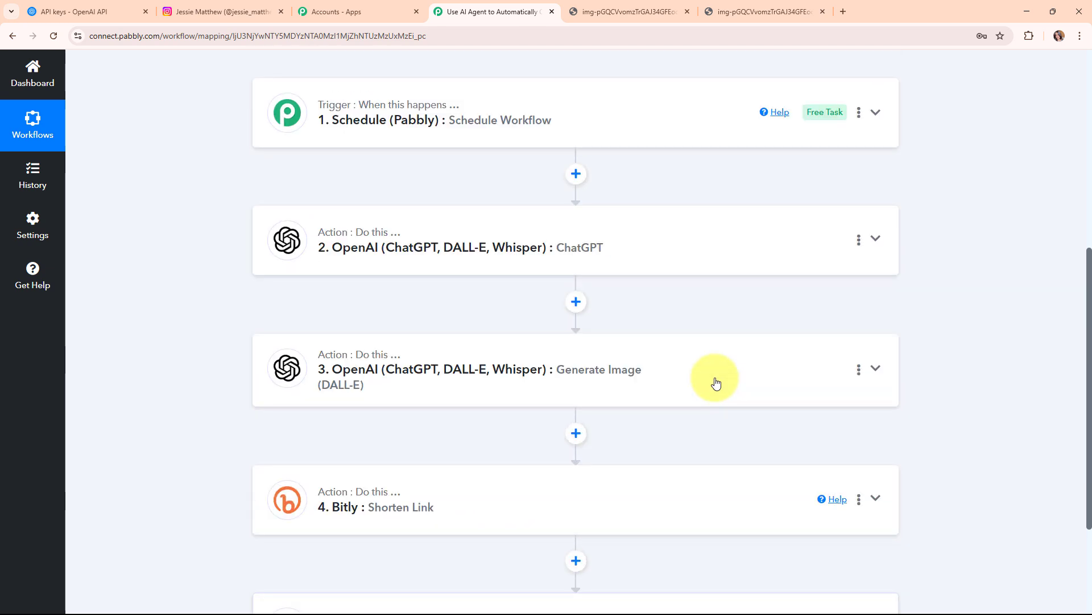